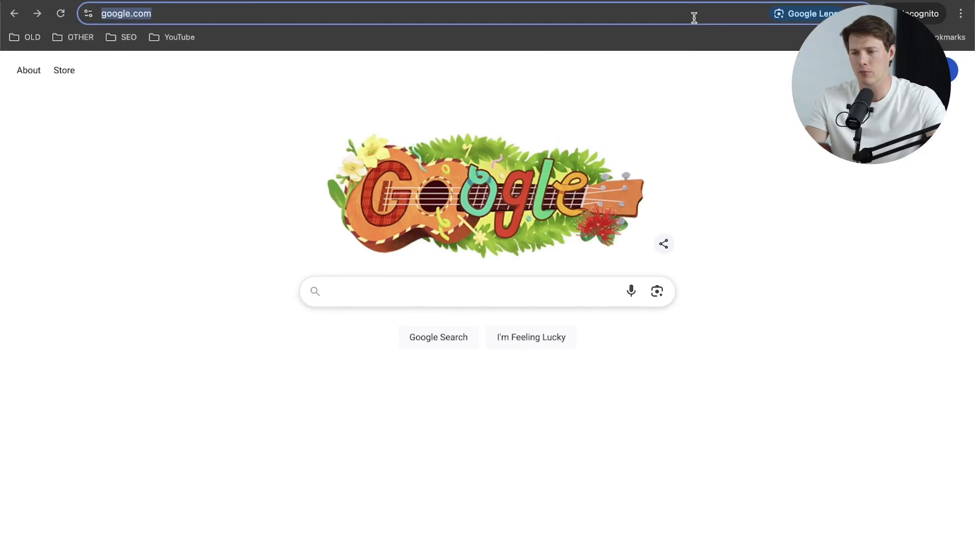
Step: Load santrelmedia.com/hostinger and open Hostinger's managed hosting for WordPress page
type("http://santrelmedia.com/hostinger")
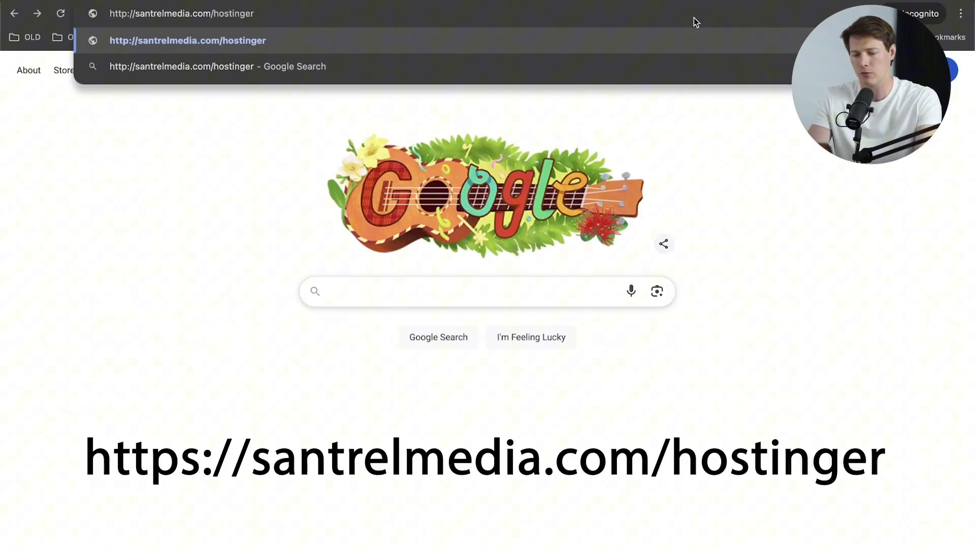
key("Return")
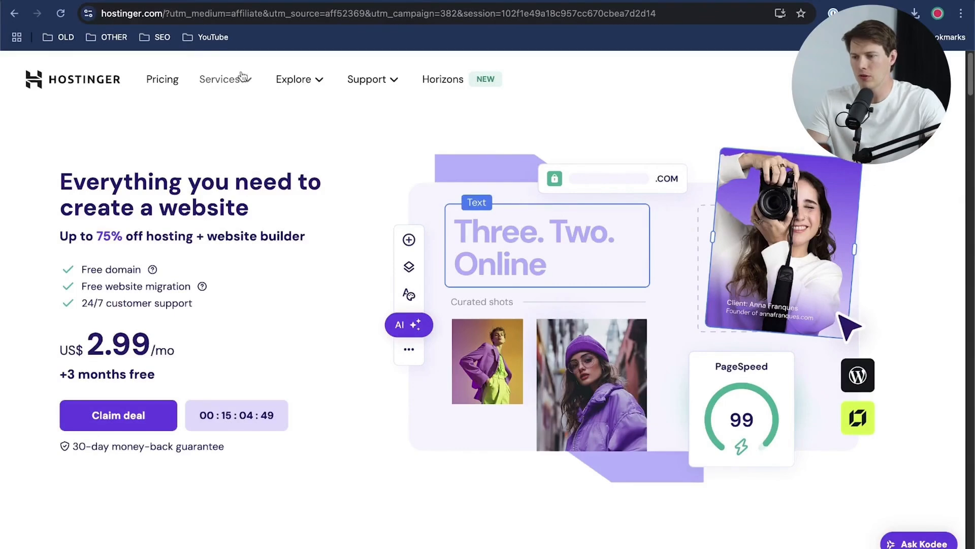
left_click(243, 76)
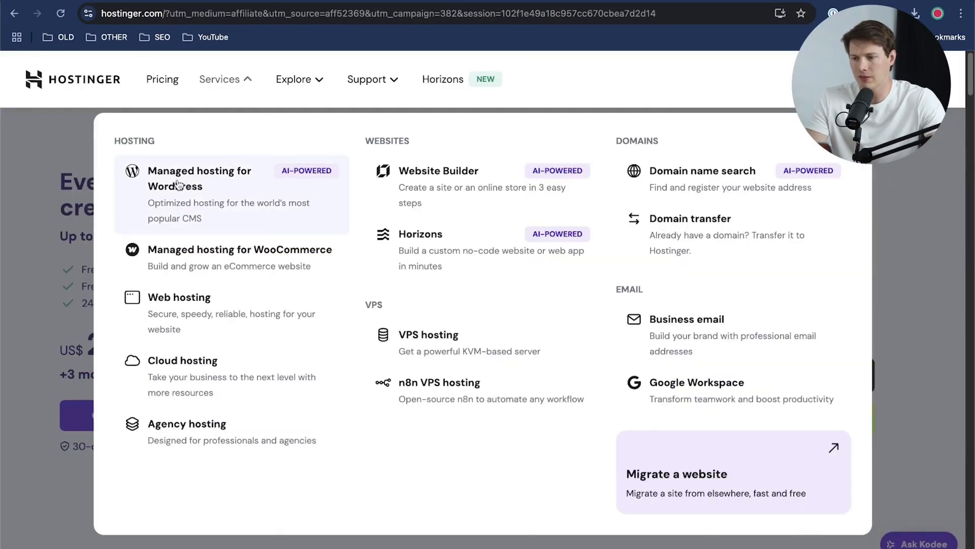
left_click(209, 196)
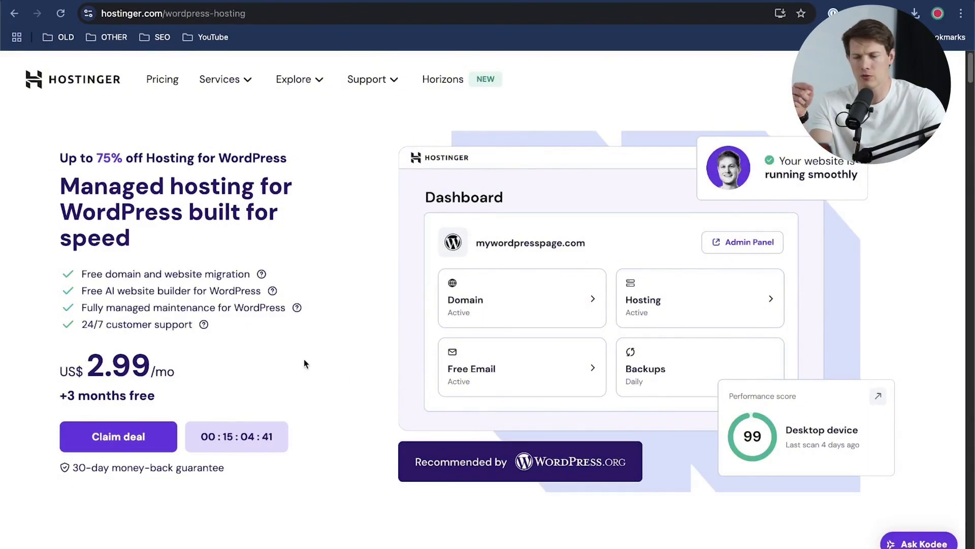
Step: Choose the Premium managed WordPress hosting plan and check its monthly price in the cart
left_click(137, 447)
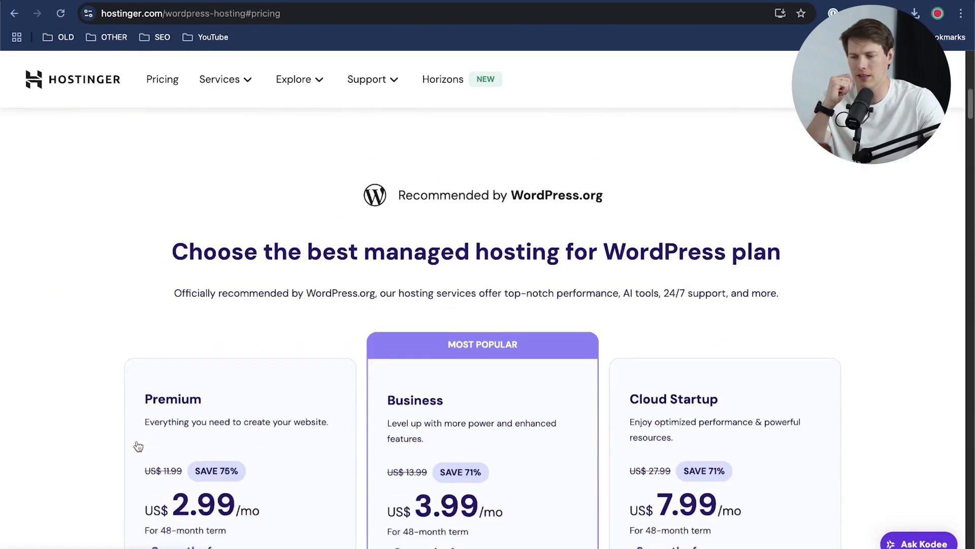
scroll(225, 395, "down", 3)
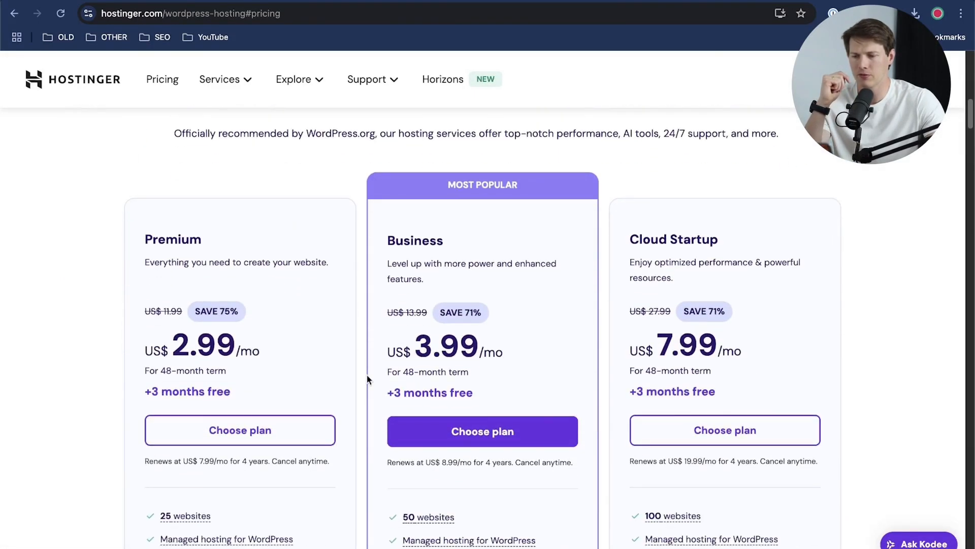
left_click(242, 437)
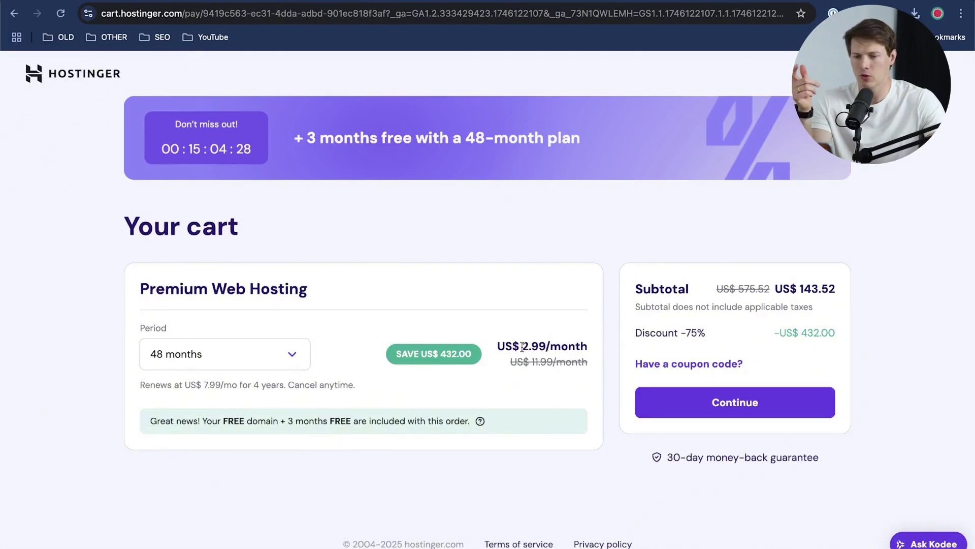
left_click_drag(522, 346, 603, 349)
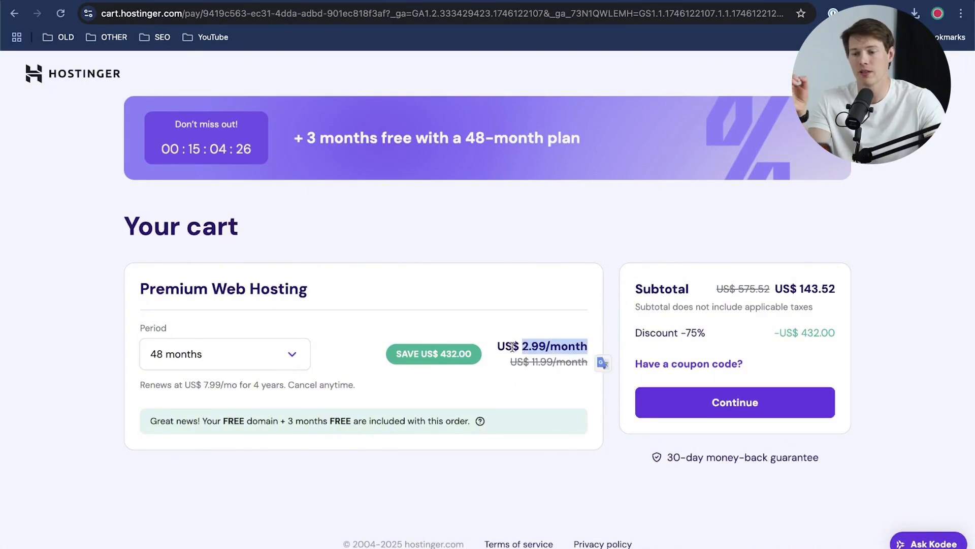
Step: Switch the hosting period to 1 month and check its renewal price and setup fee
left_click(219, 354)
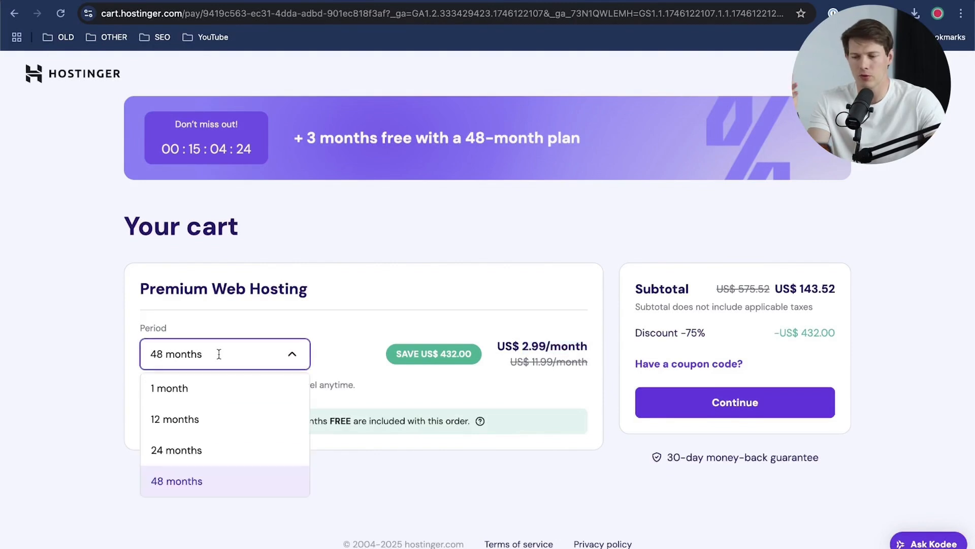
left_click(245, 395)
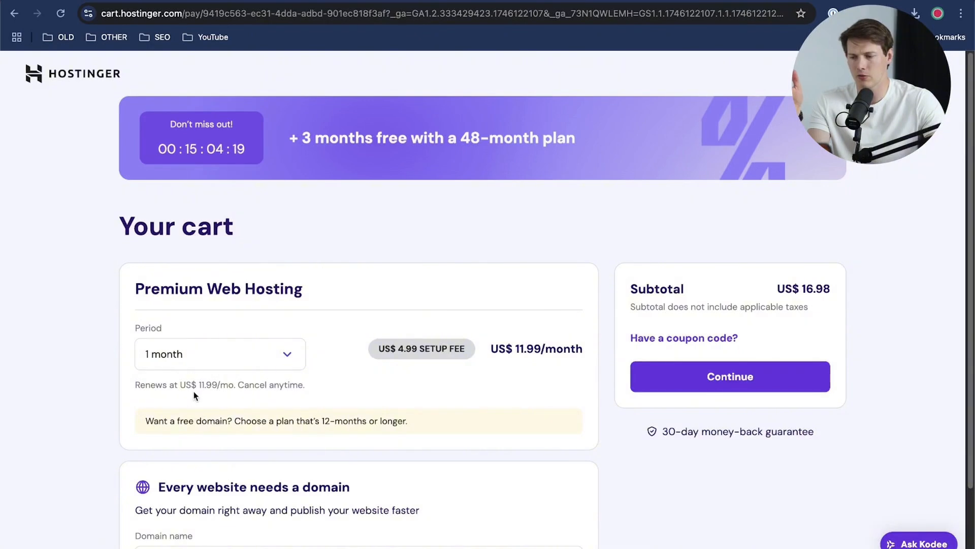
left_click_drag(199, 385, 234, 385)
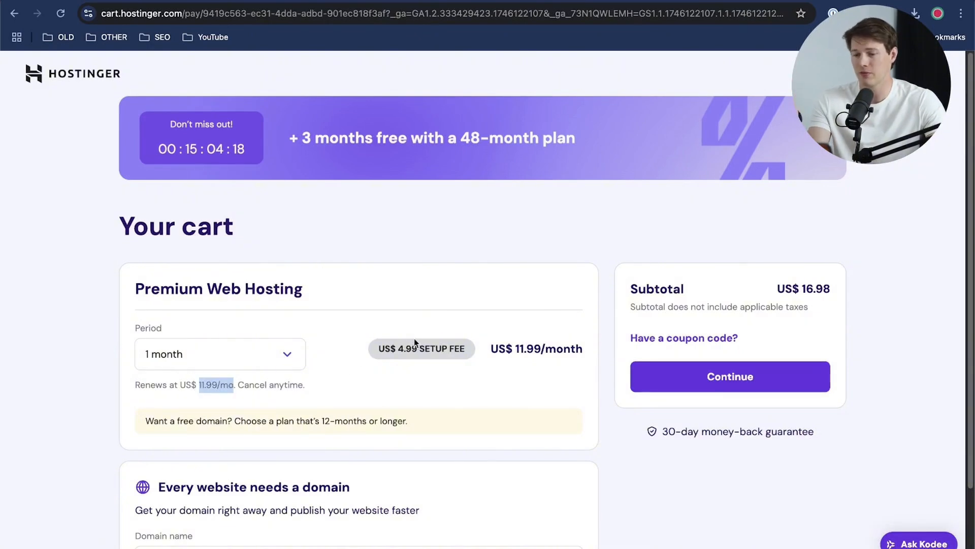
left_click_drag(378, 348, 442, 349)
left_click(470, 394)
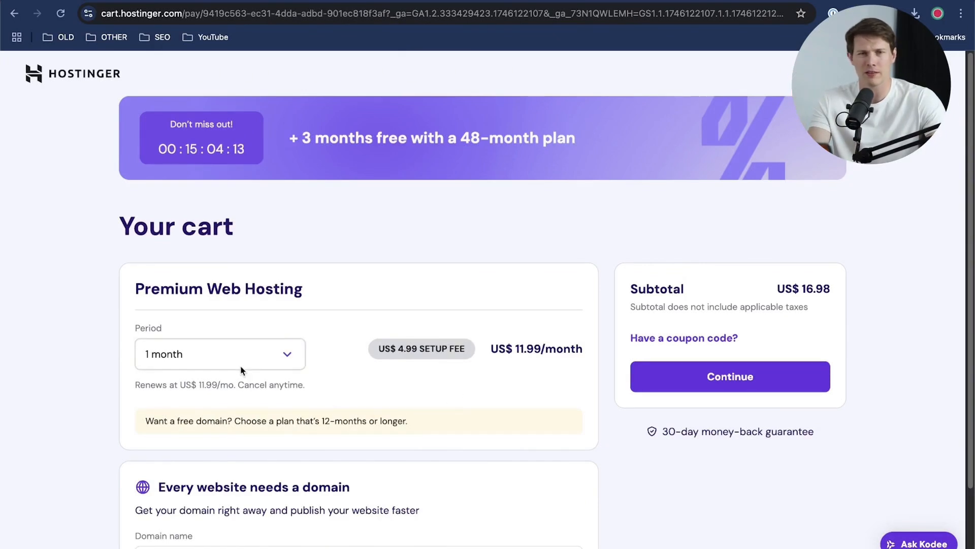
Step: Switch the hosting period to 12 months and check its renewal price
left_click(267, 366)
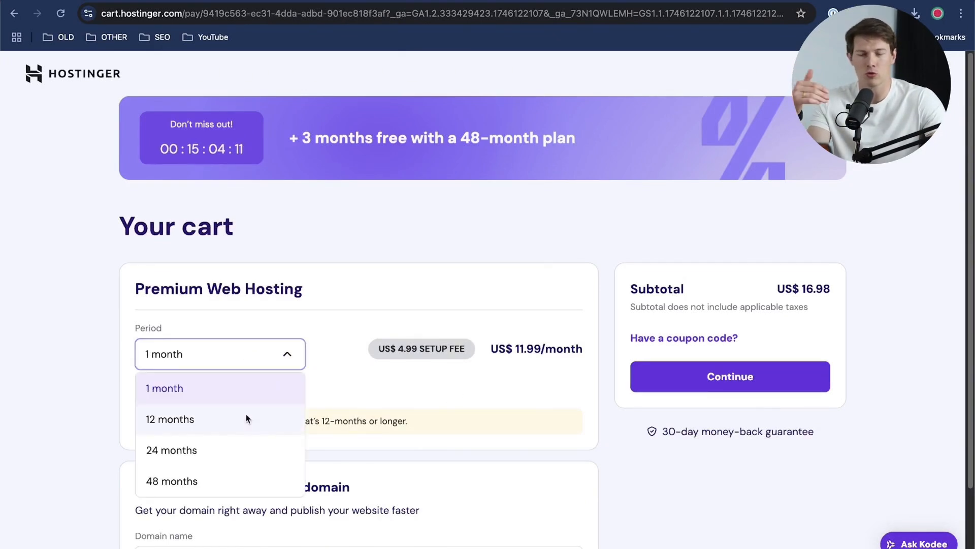
left_click(246, 418)
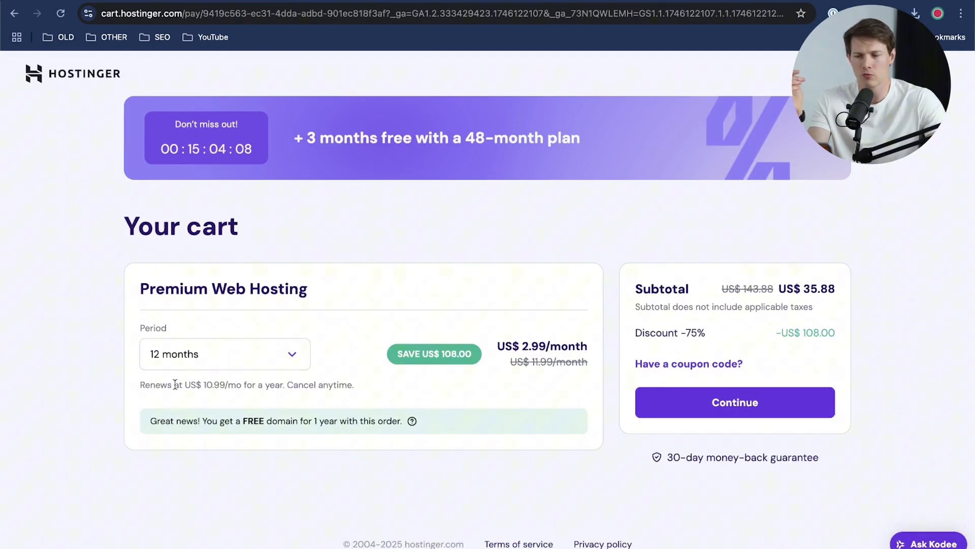
left_click_drag(175, 385, 279, 379)
left_click(349, 351)
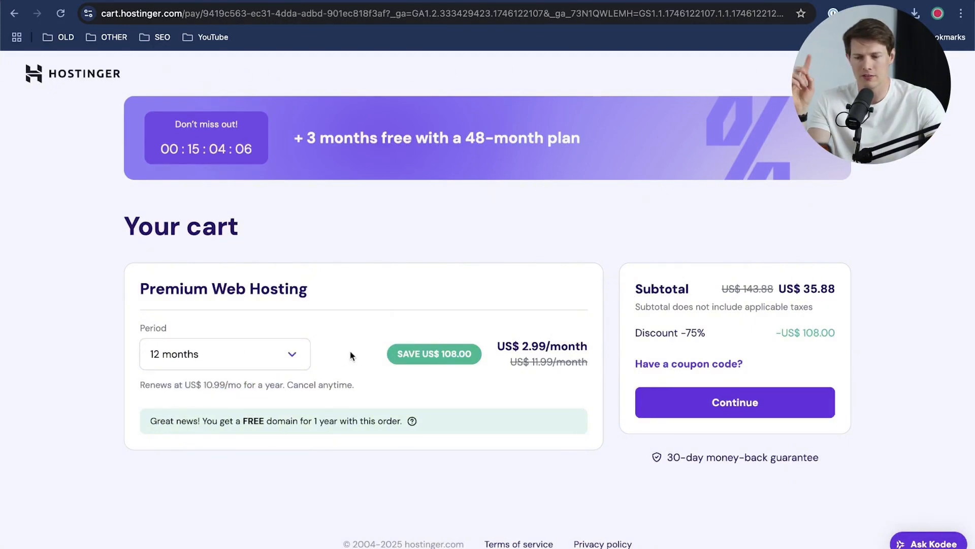
Step: Switch the hosting period to 48 months and back to 12 months, comparing the two renewal prices
left_click(287, 356)
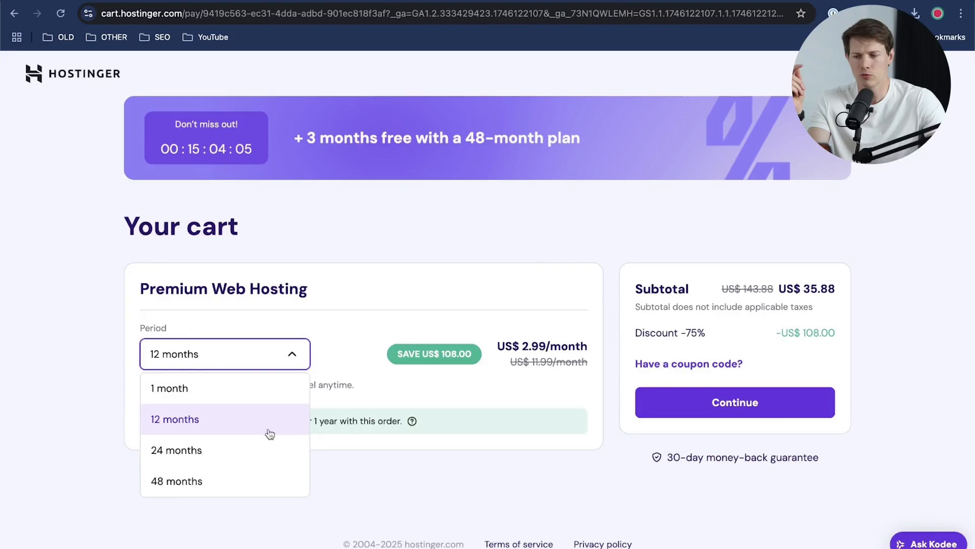
left_click(261, 477)
left_click_drag(188, 384, 240, 385)
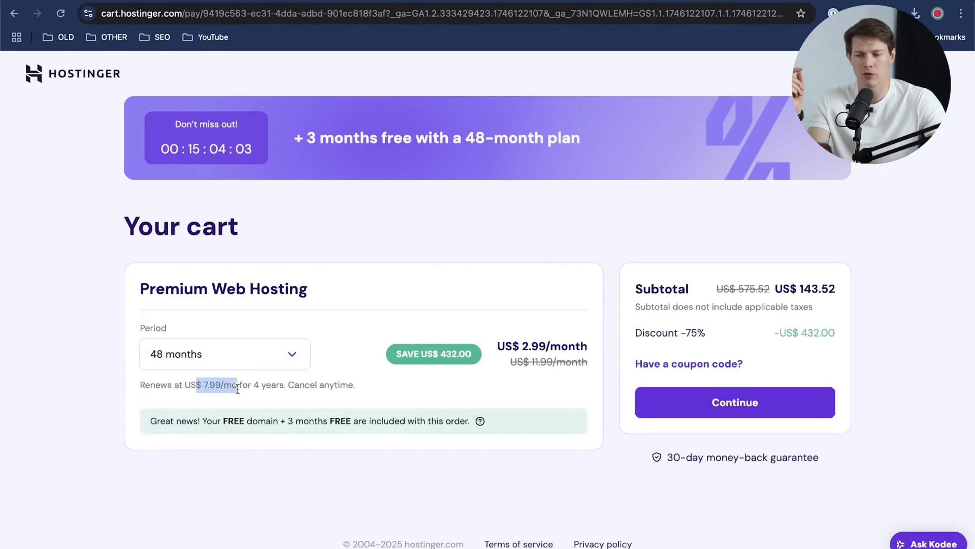
left_click(245, 357)
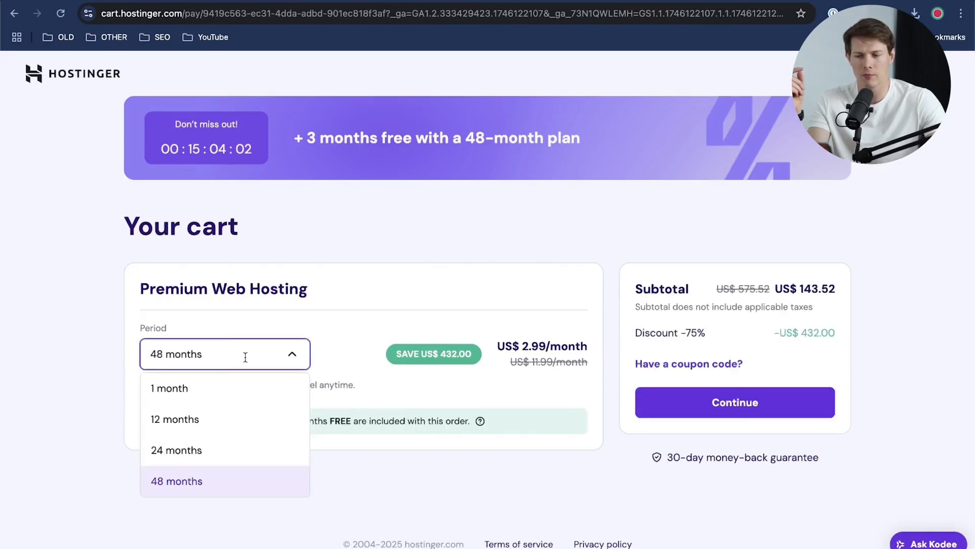
left_click(194, 417)
left_click_drag(196, 385, 243, 385)
left_click(347, 371)
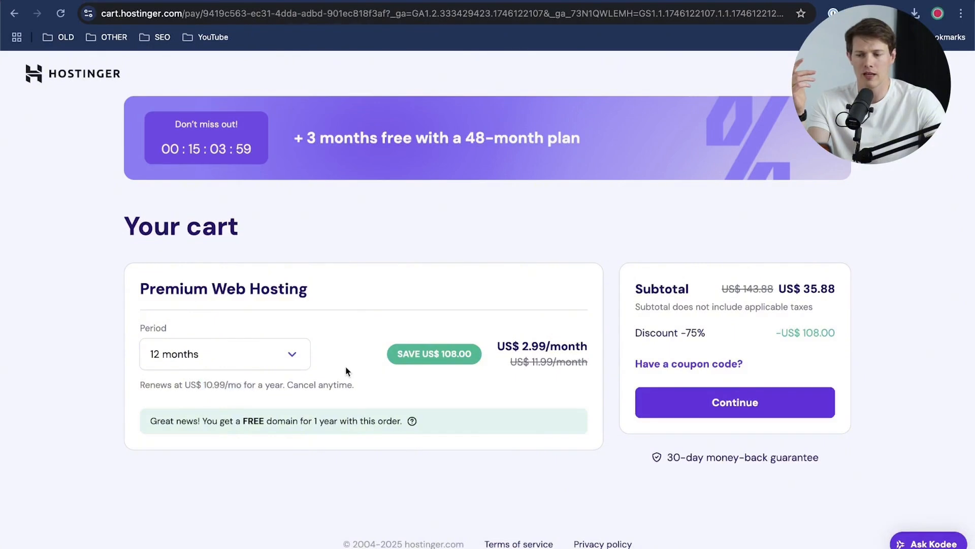
Step: Set the hosting period to 48 months and apply the coupon code SANTREL10 to the order
left_click(283, 353)
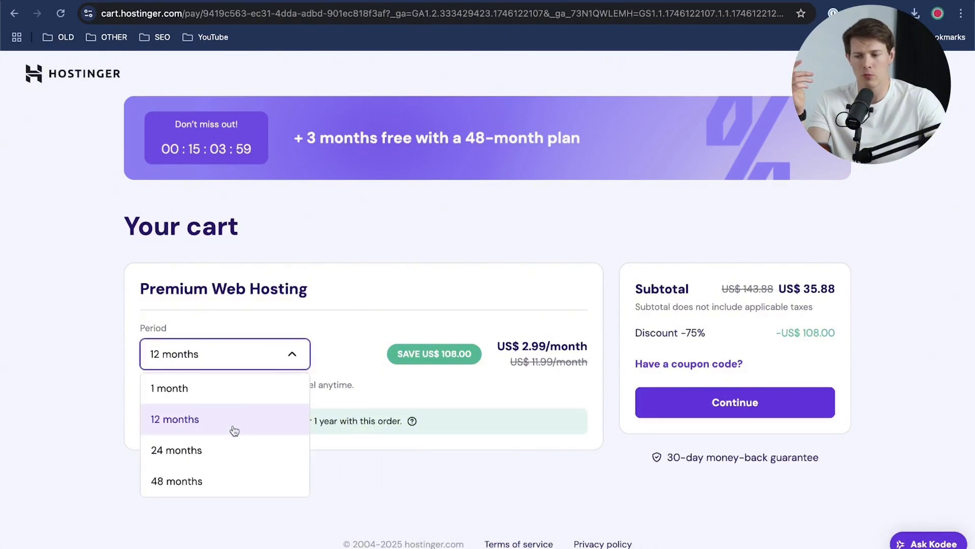
left_click(229, 477)
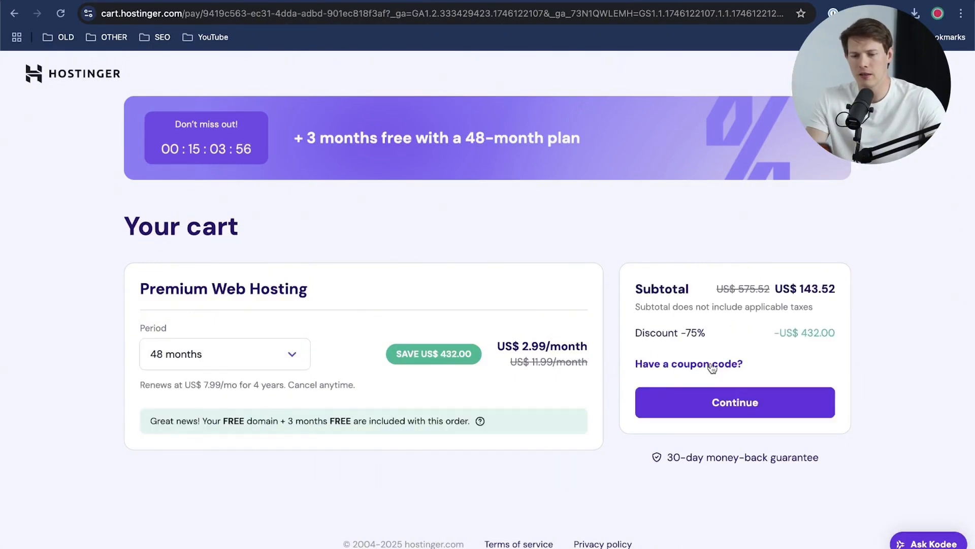
left_click(712, 367)
left_click(704, 423)
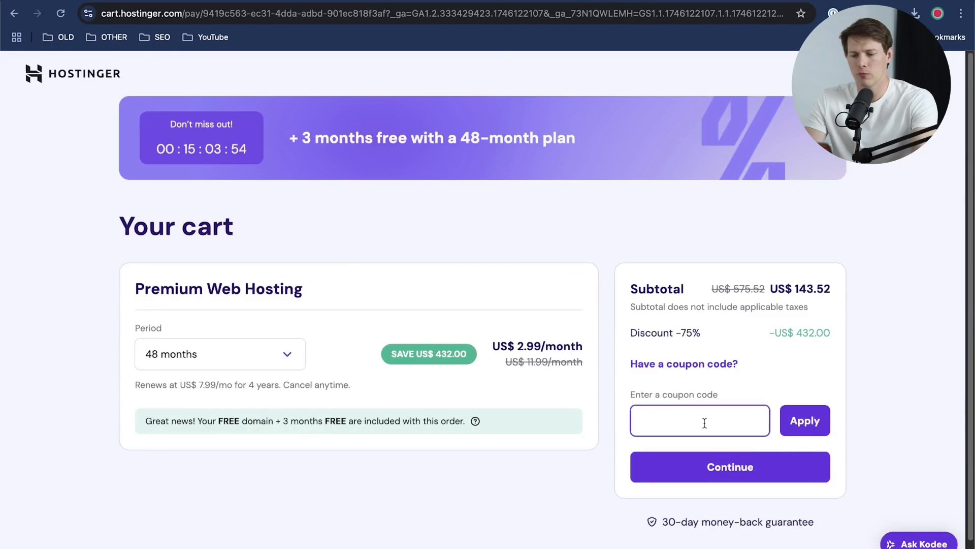
type("SANTREL")
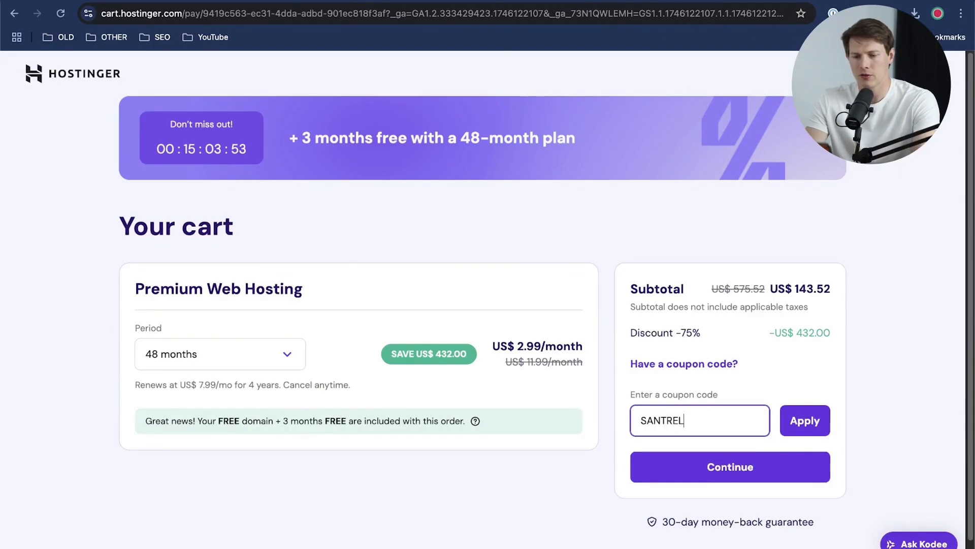
type("10")
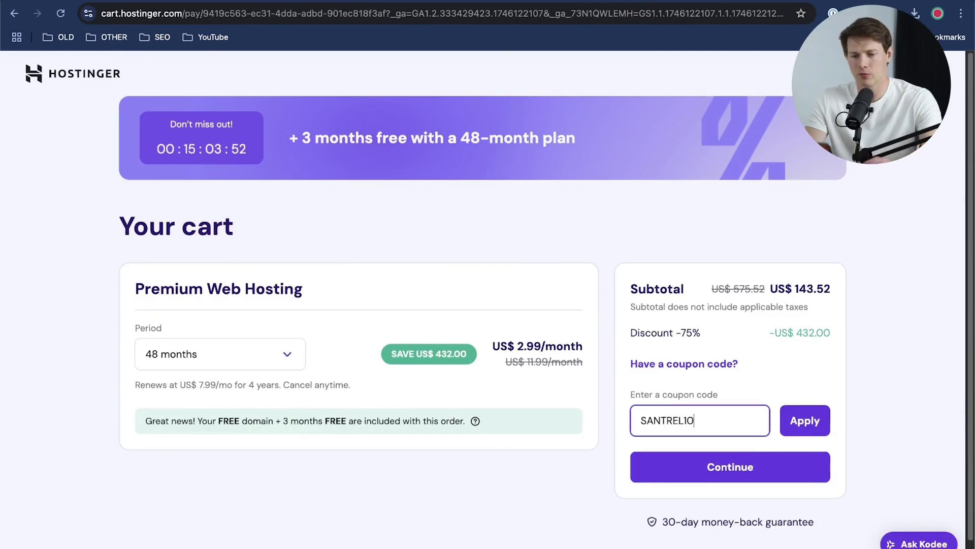
left_click(825, 420)
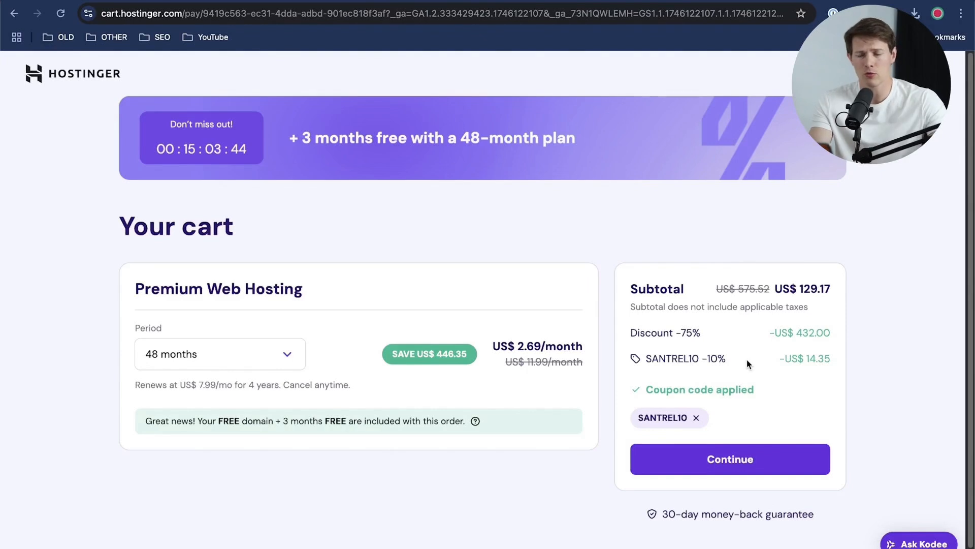
Step: Check the discounted cart subtotal and continue with the order
left_click_drag(796, 289, 840, 295)
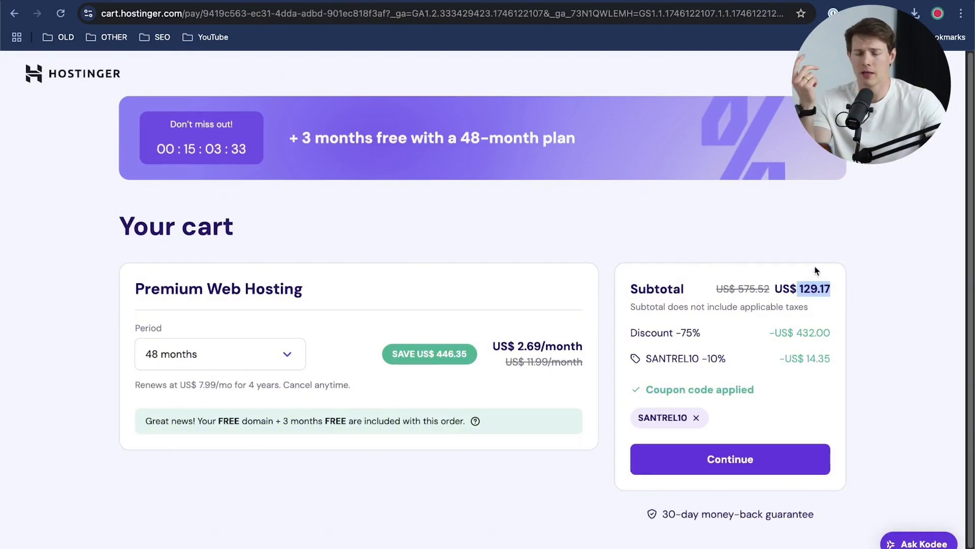
left_click(823, 305)
left_click(763, 462)
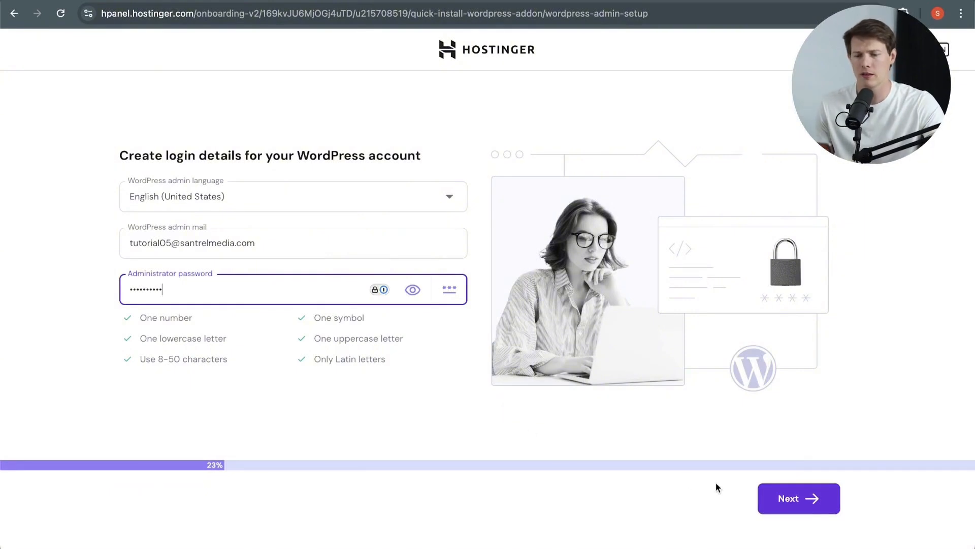
Step: Submit the WordPress admin login details, dismiss the save-login prompt, and choose to create a blank site
left_click(828, 507)
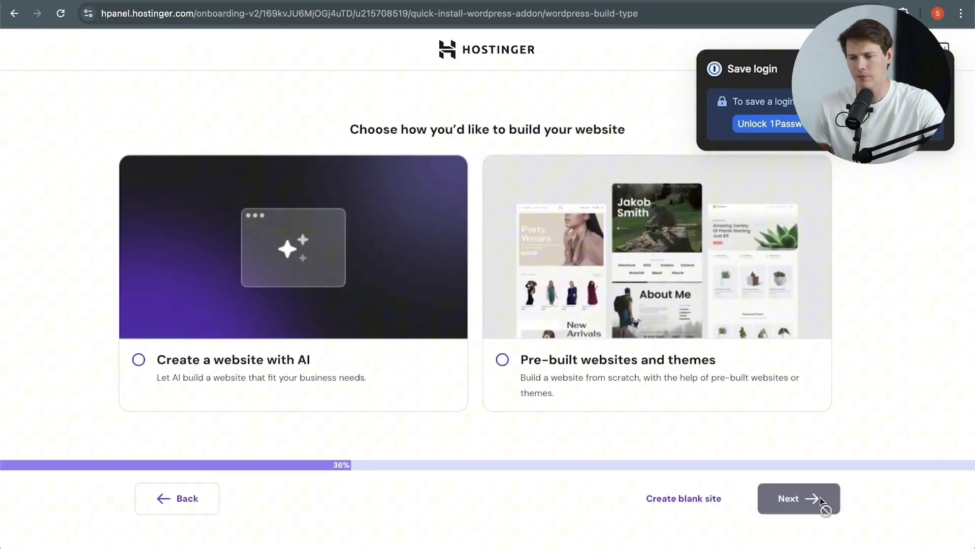
left_click(954, 69)
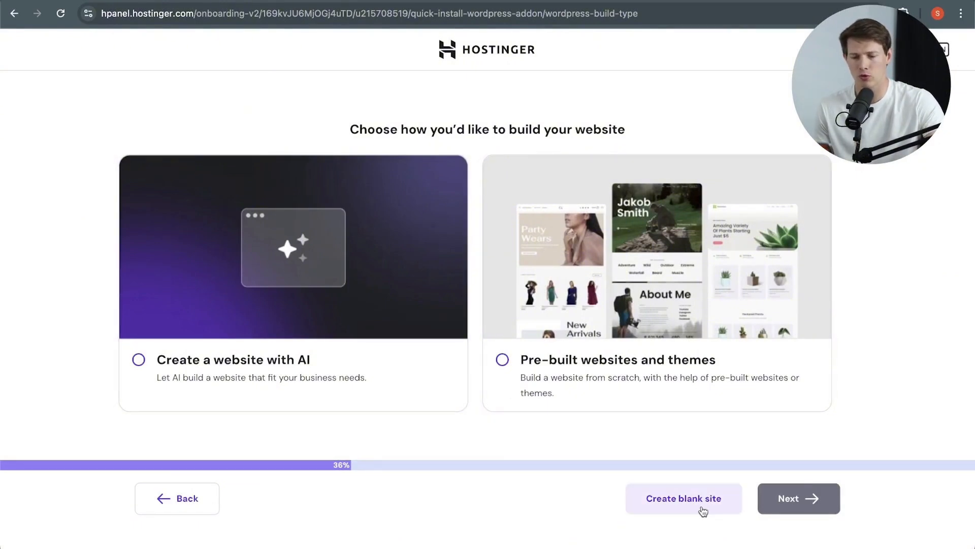
left_click(683, 498)
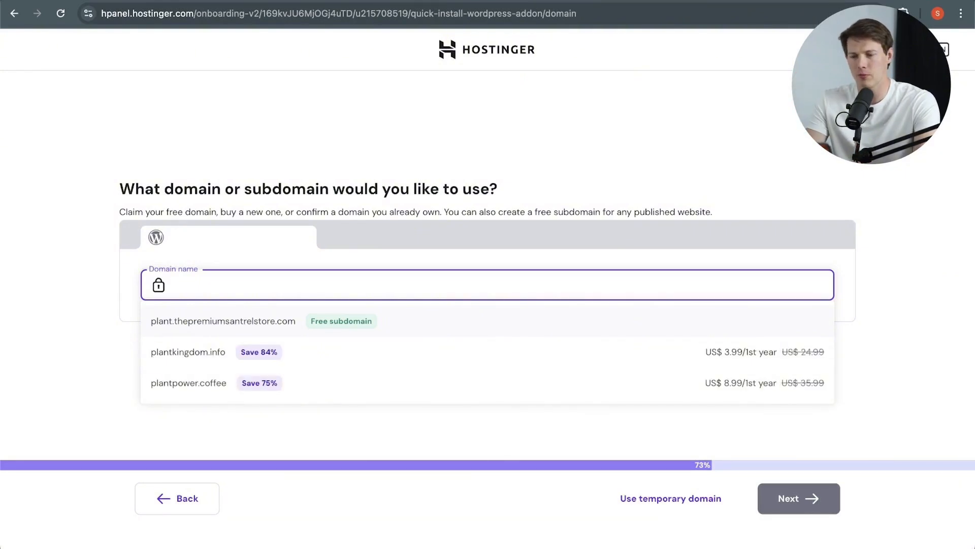
Step: Enter homesteadtools as the domain name for the new site
type("omestea")
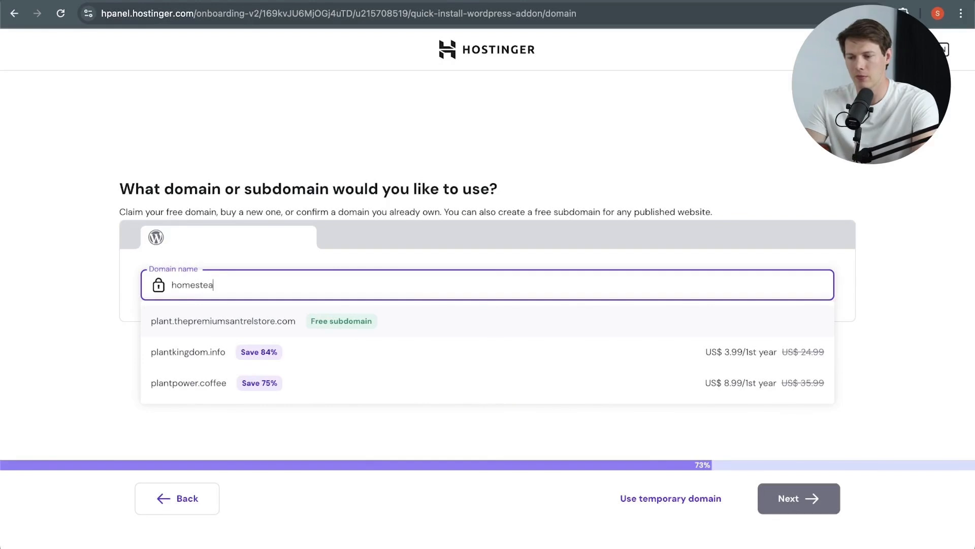
type("dtools.o")
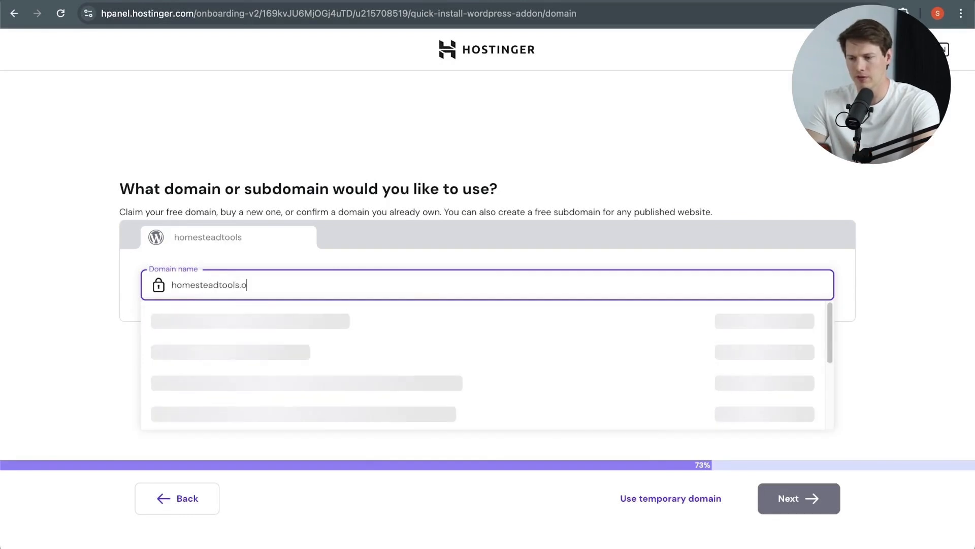
type("om")
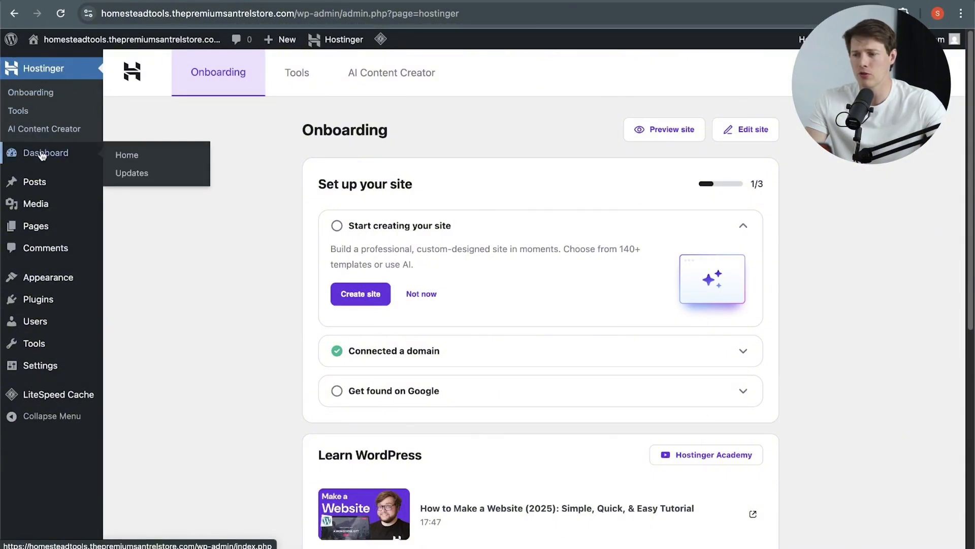
mouse_move(30, 351)
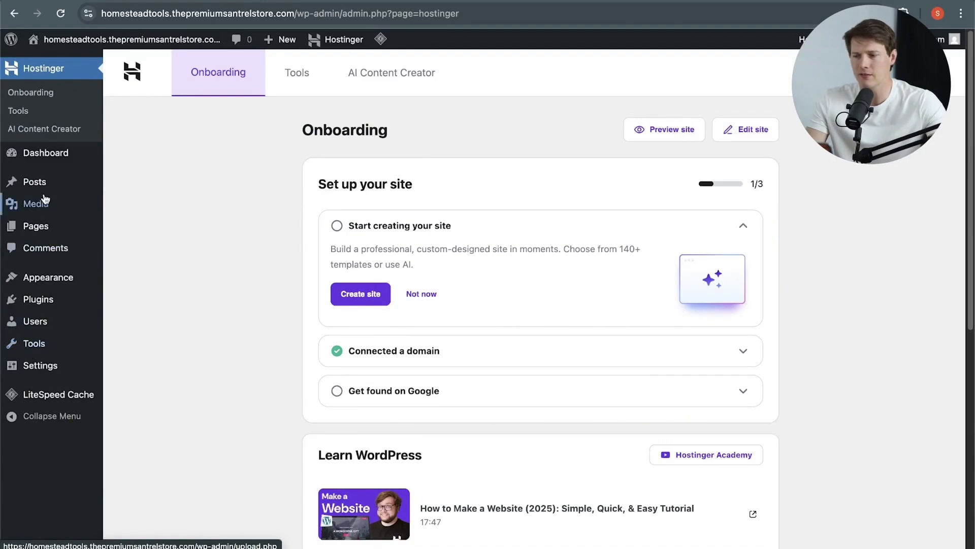
mouse_move(45, 194)
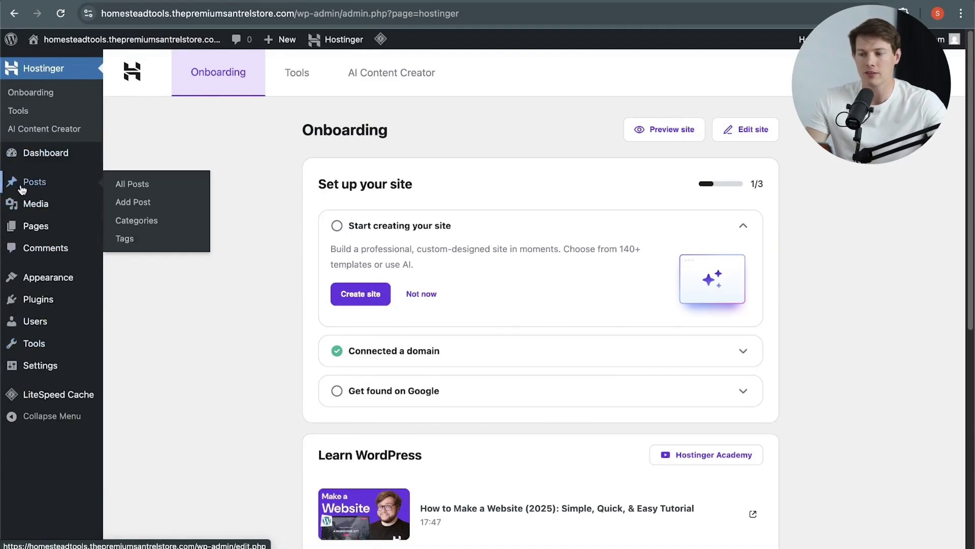
Step: Search the theme directory for Astra, then install and activate the Astra theme
mouse_move(32, 222)
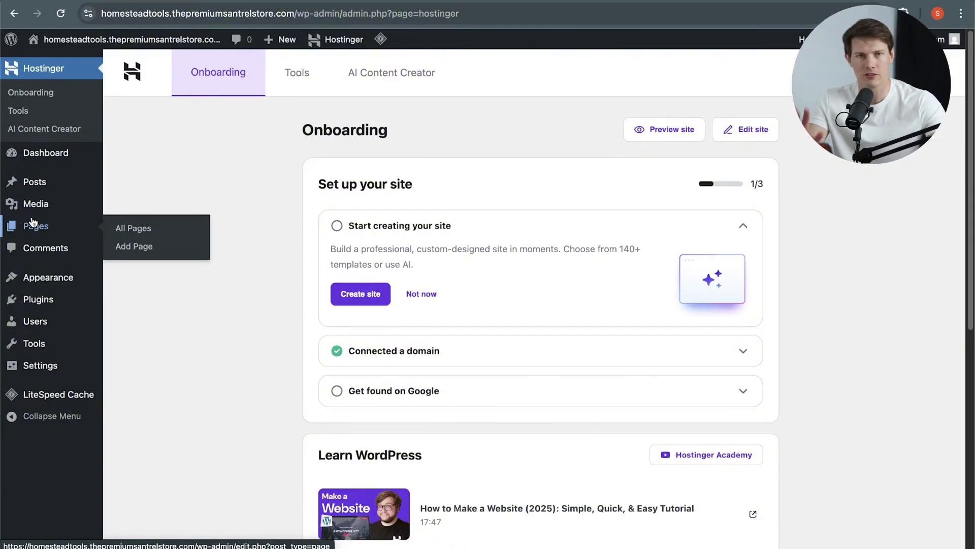
mouse_move(59, 281)
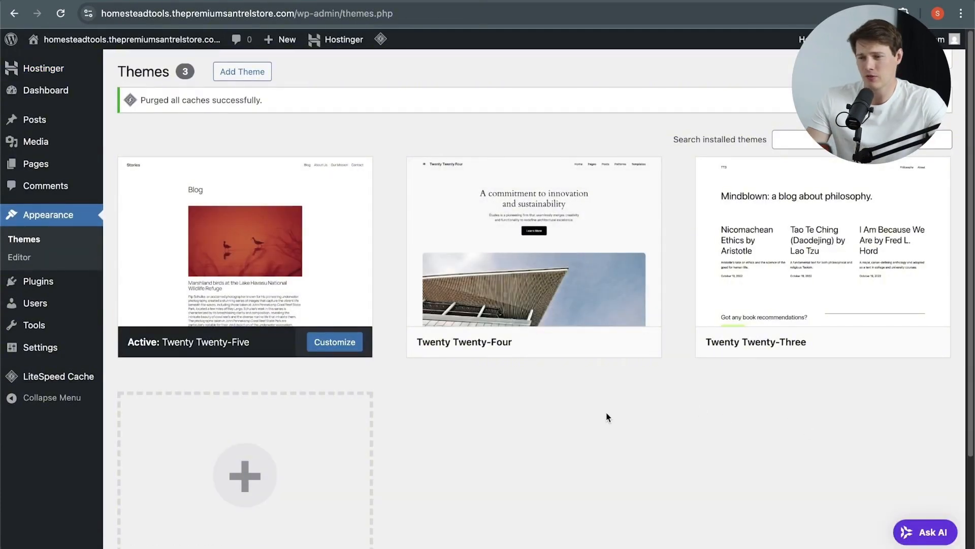
left_click(243, 71)
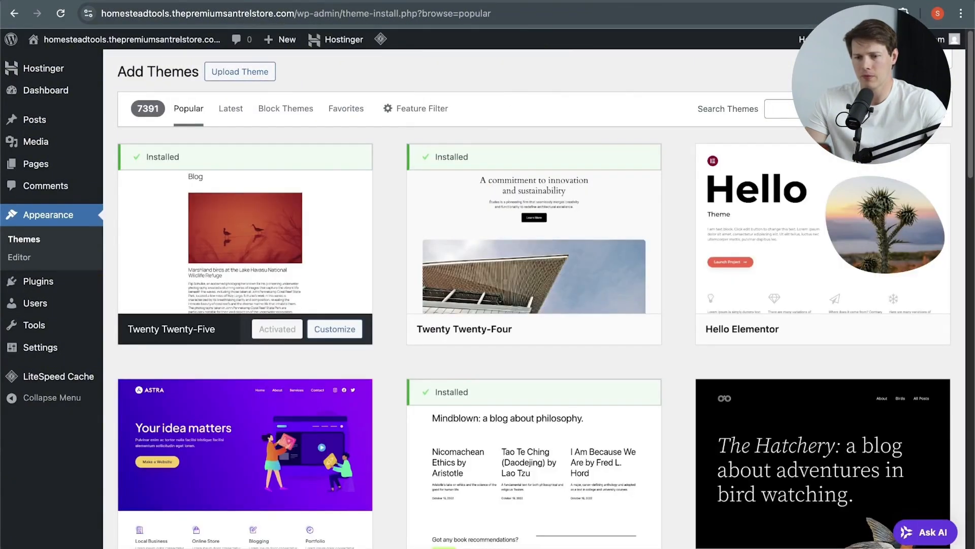
type("astra")
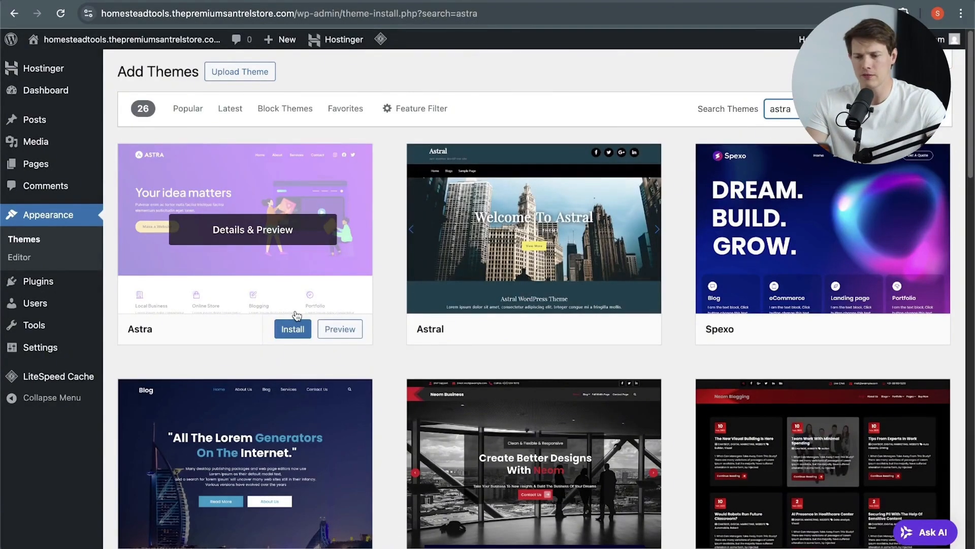
left_click(290, 330)
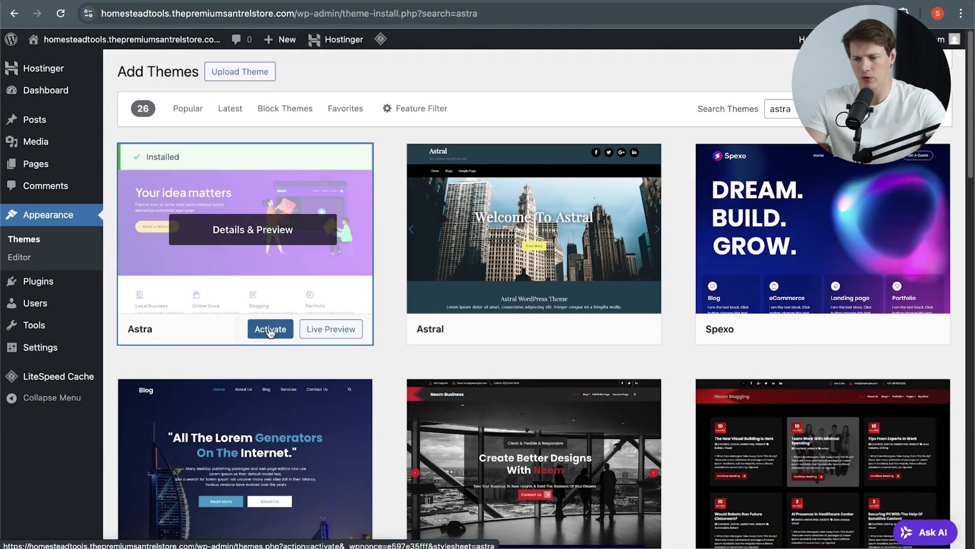
left_click(270, 330)
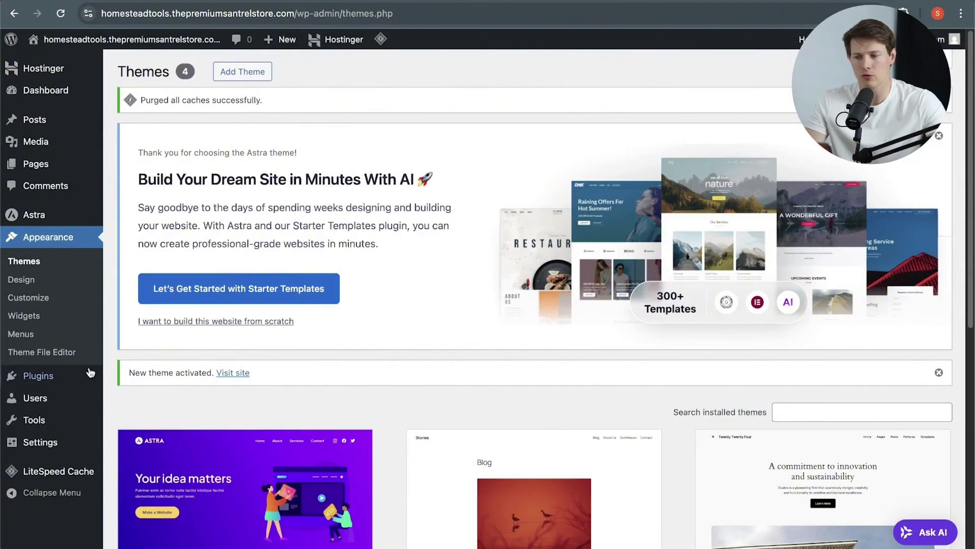
Step: Start Astra's Starter Templates and filter the library to the Online Shop category under E-Commerce
mouse_move(76, 378)
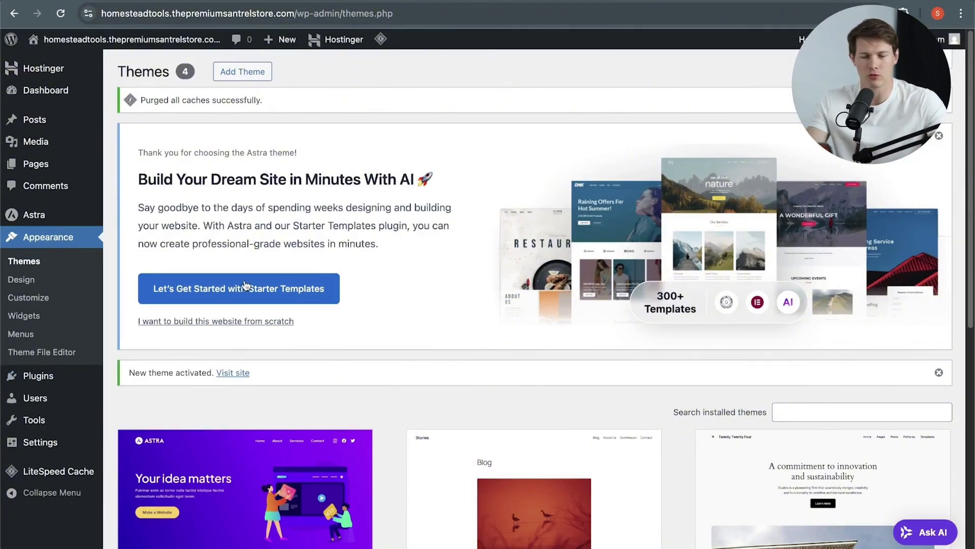
left_click(278, 290)
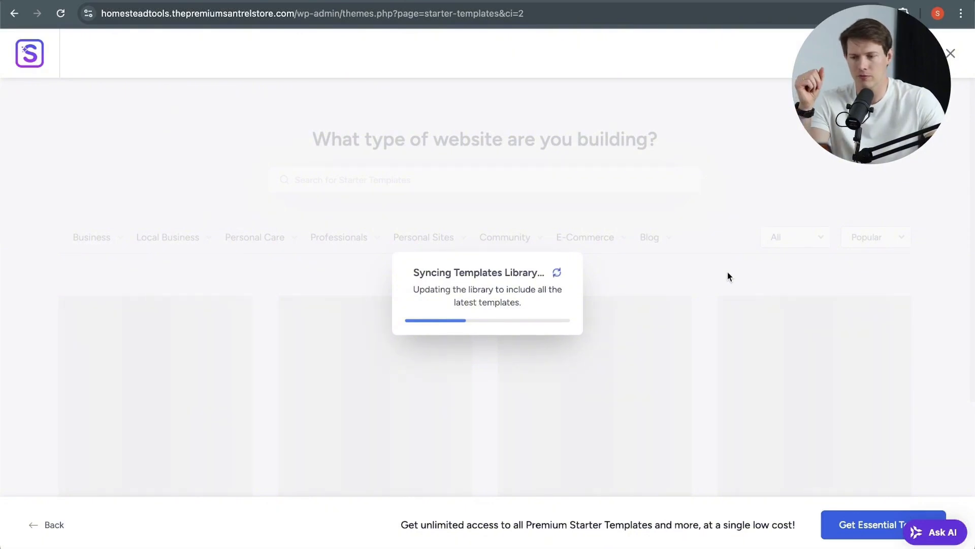
mouse_move(617, 238)
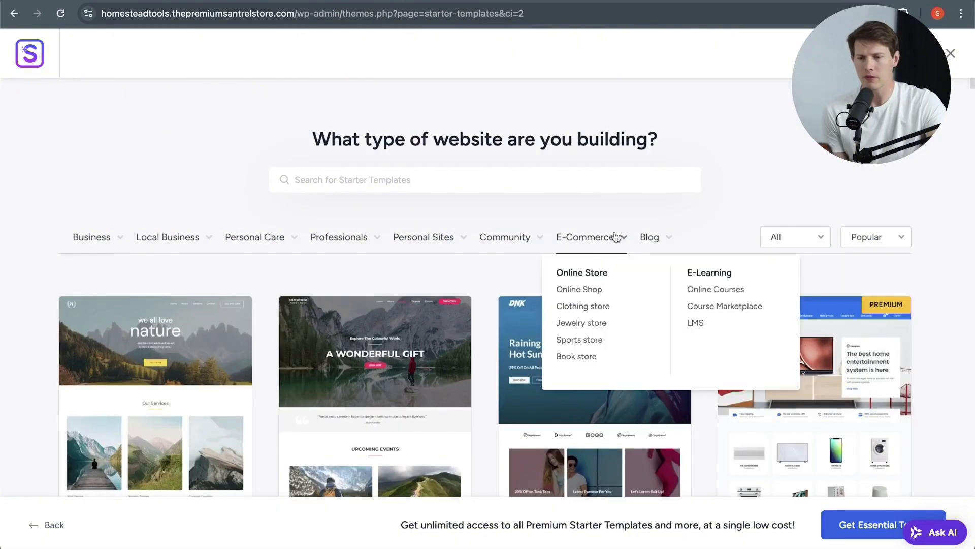
left_click(580, 291)
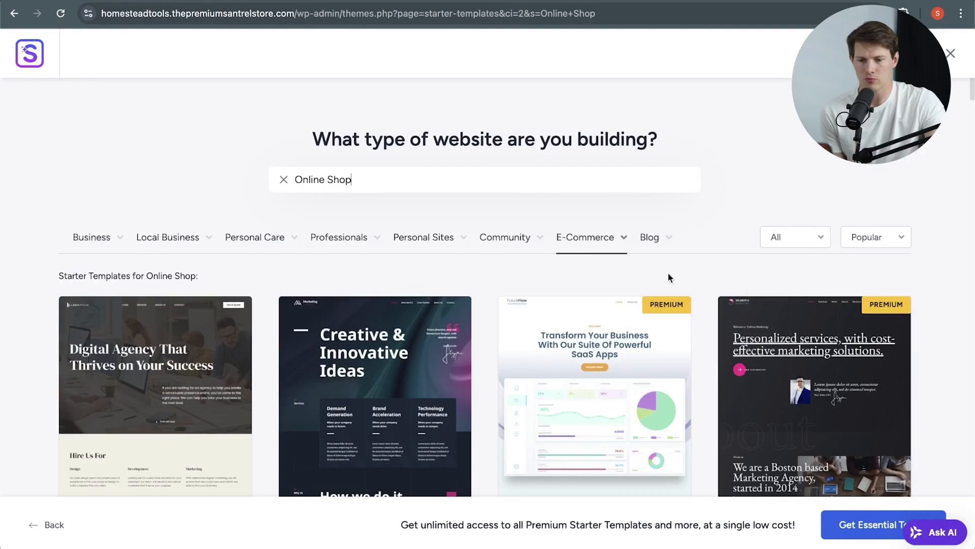
Step: Look through the Online Shop templates and select the Planet Earth Store template
mouse_move(578, 245)
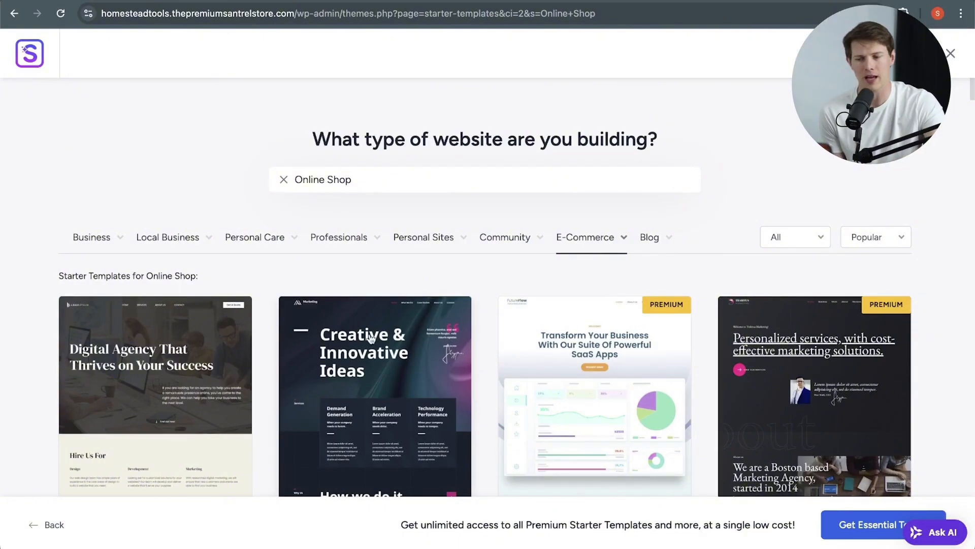
scroll(391, 335, "down", 2)
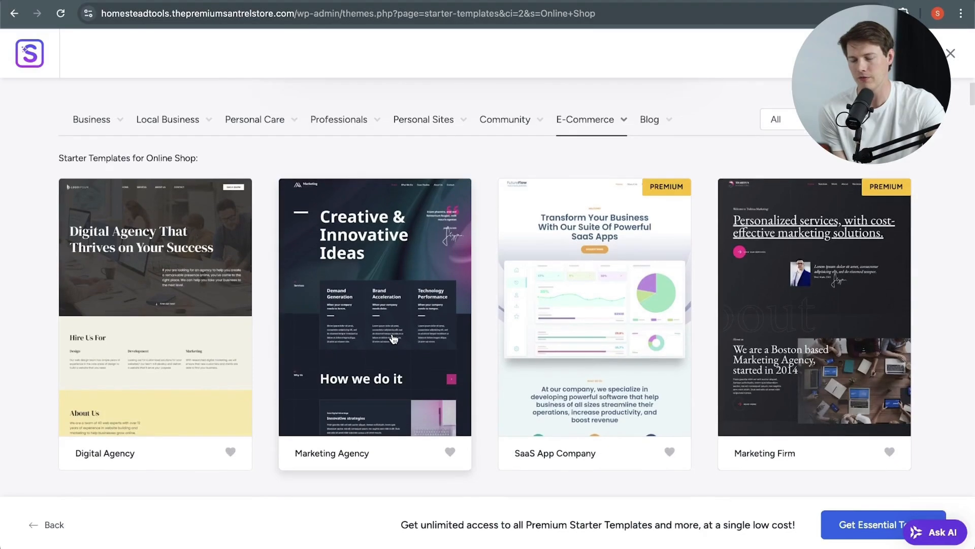
scroll(393, 338, "down", 4)
scroll(394, 339, "down", 1)
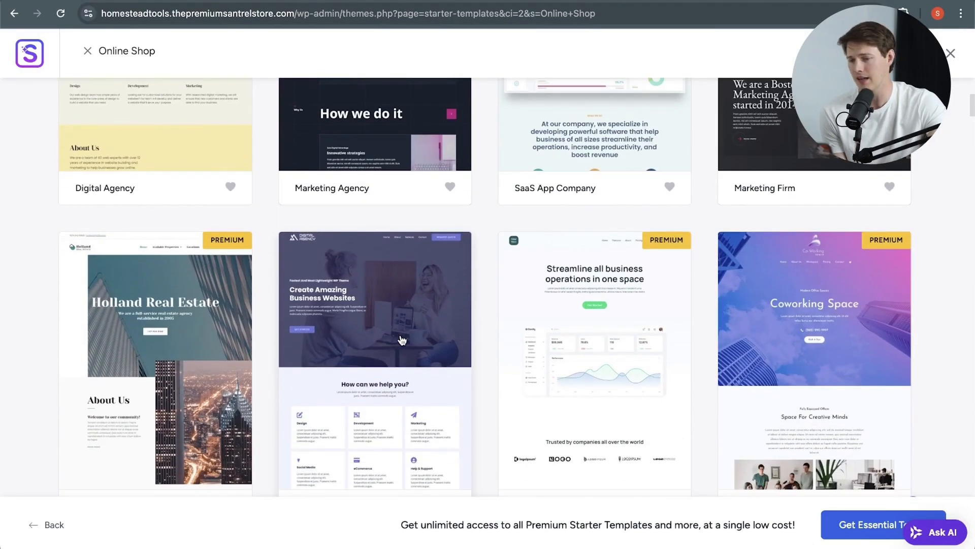
scroll(402, 340, "down", 1)
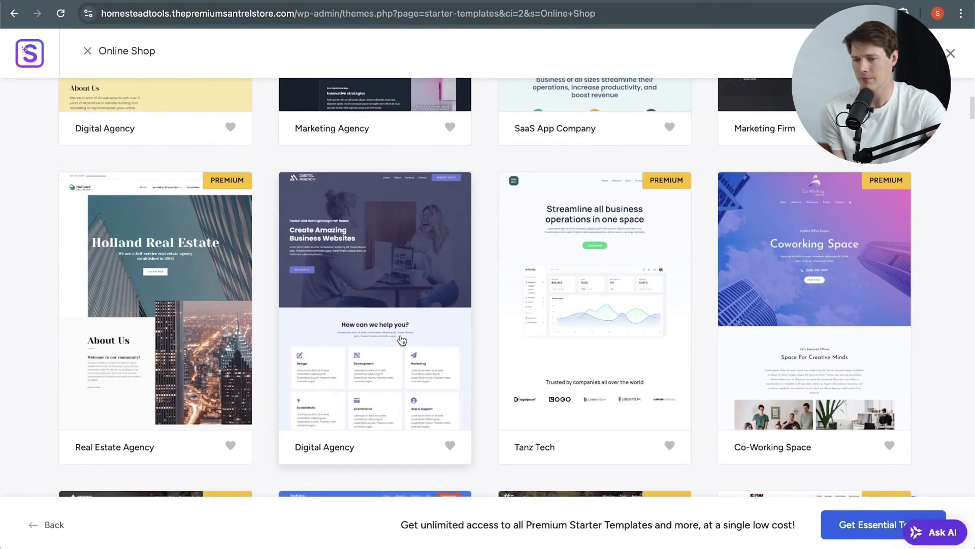
scroll(404, 340, "down", 4)
scroll(421, 340, "up", 10)
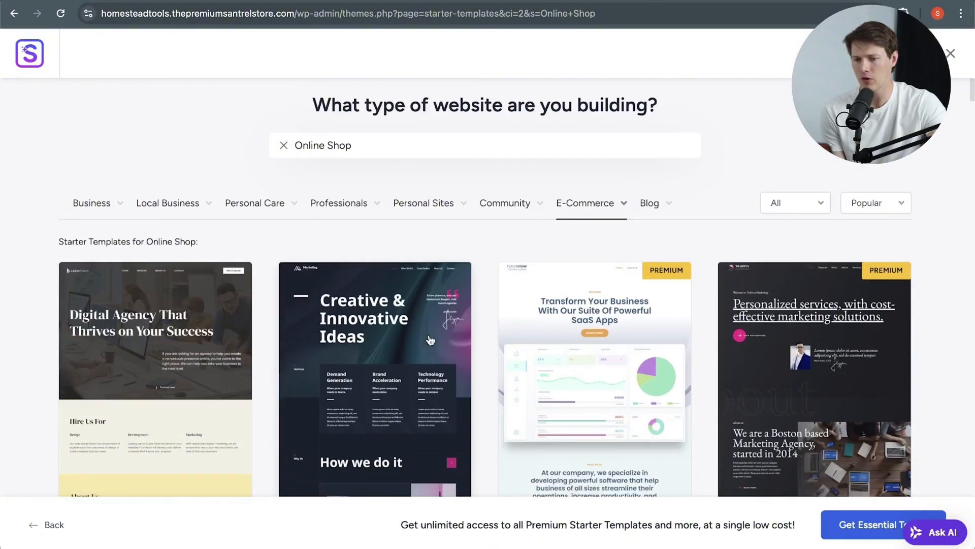
scroll(430, 340, "down", 1)
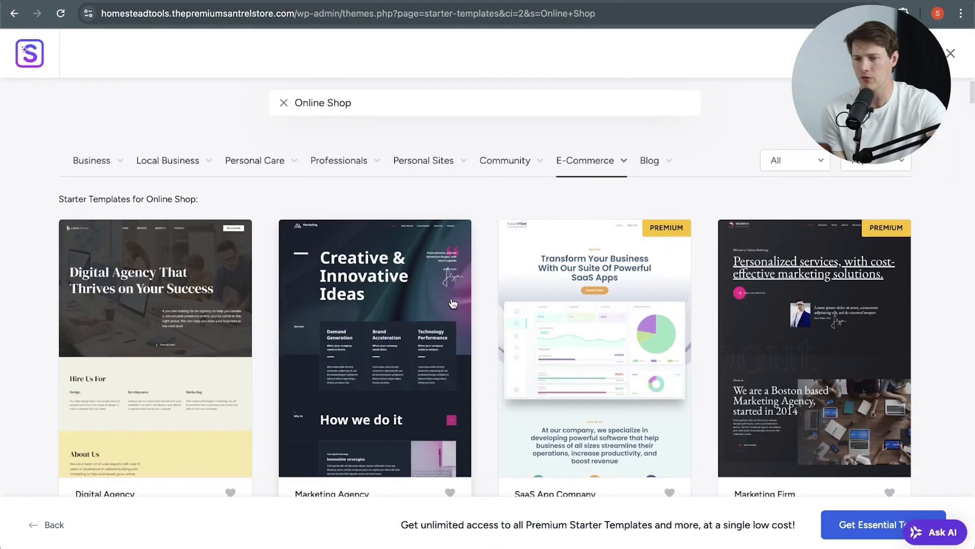
scroll(482, 340, "down", 10)
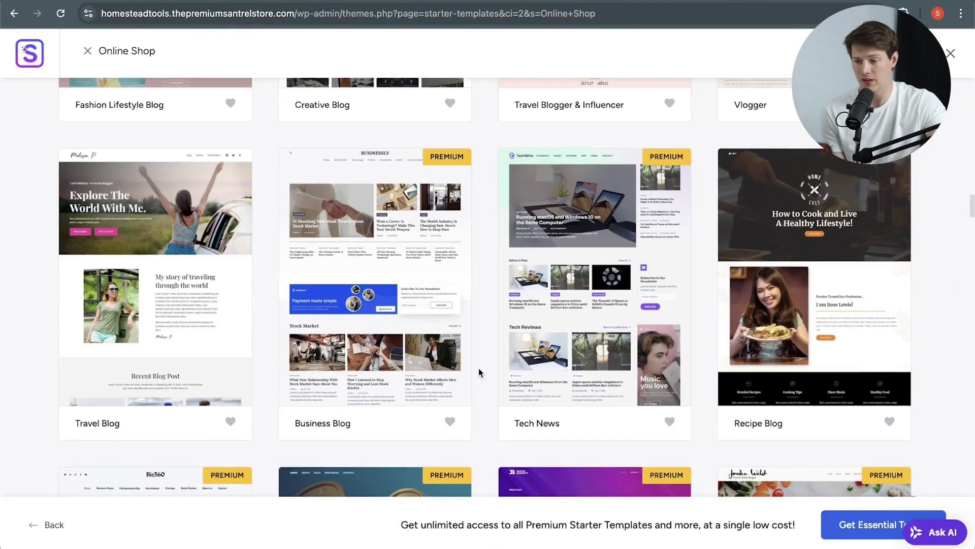
scroll(479, 370, "down", 8)
scroll(479, 368, "down", 10)
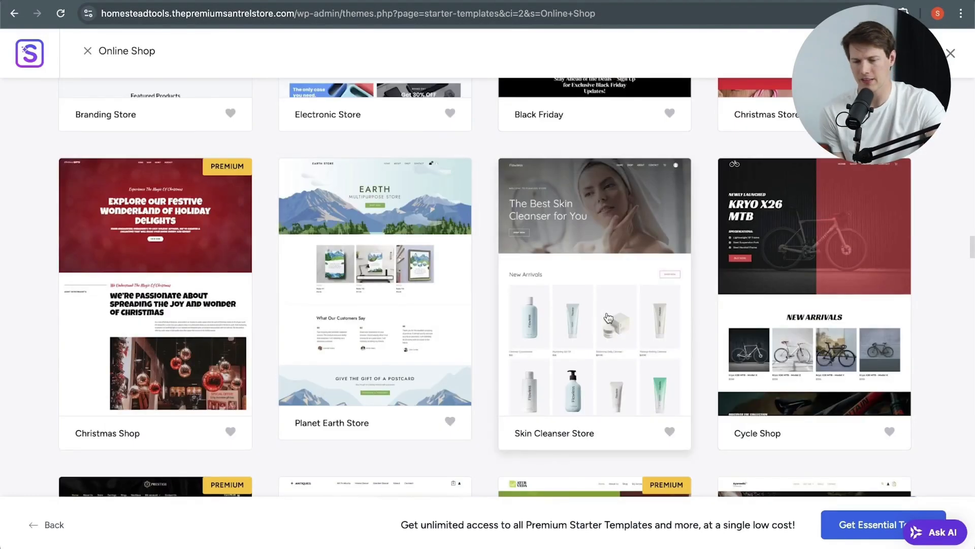
left_click(345, 356)
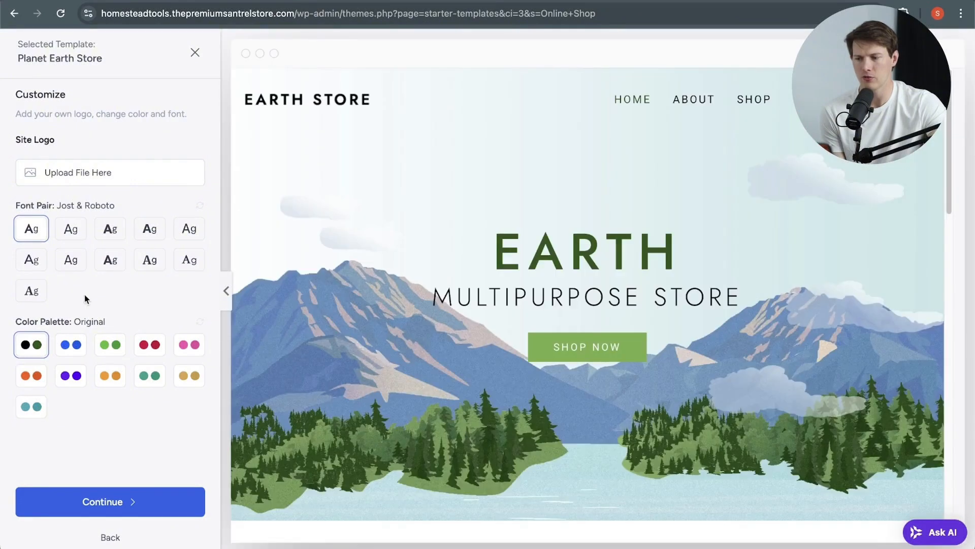
Step: Try several color palettes, settle on Style 2, and set the font pair to IBM Plex Serif & Inter
left_click(72, 352)
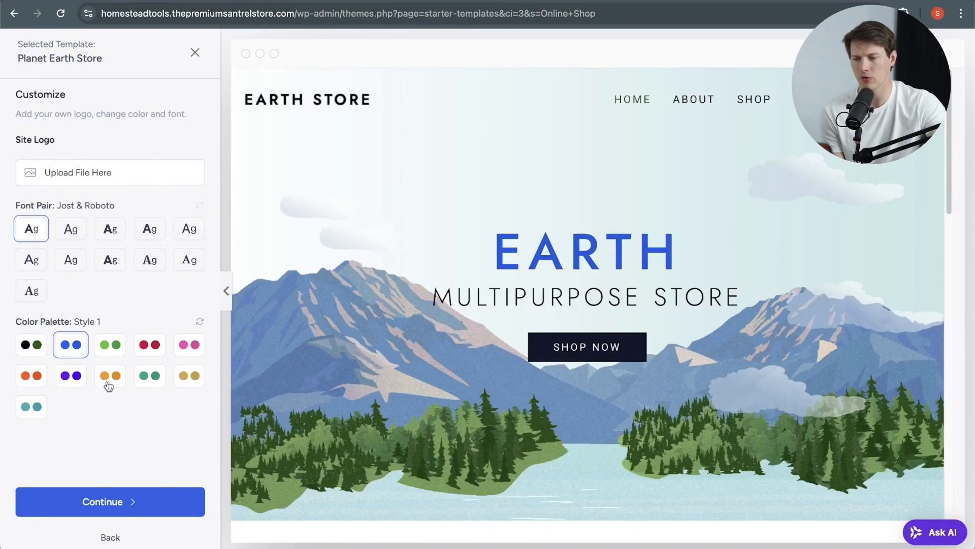
left_click(189, 377)
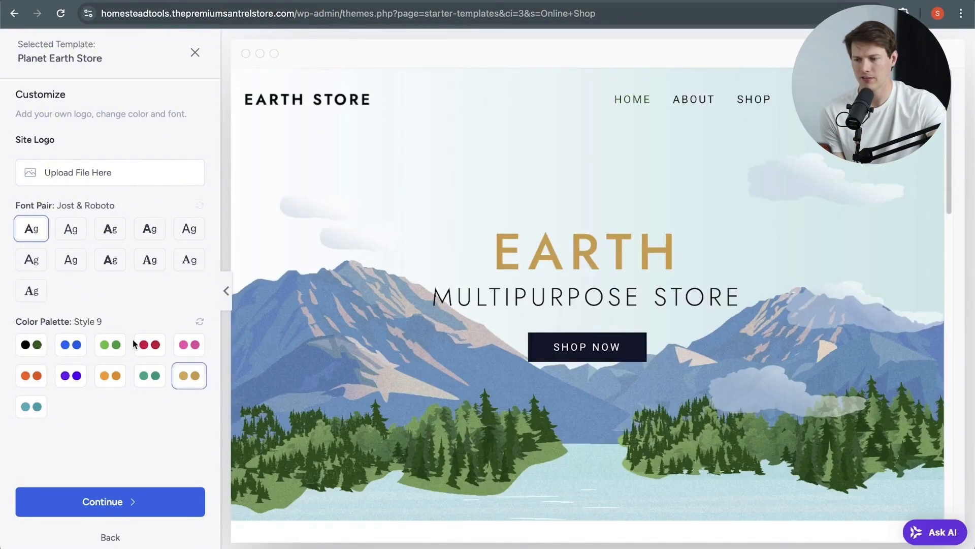
left_click(108, 349)
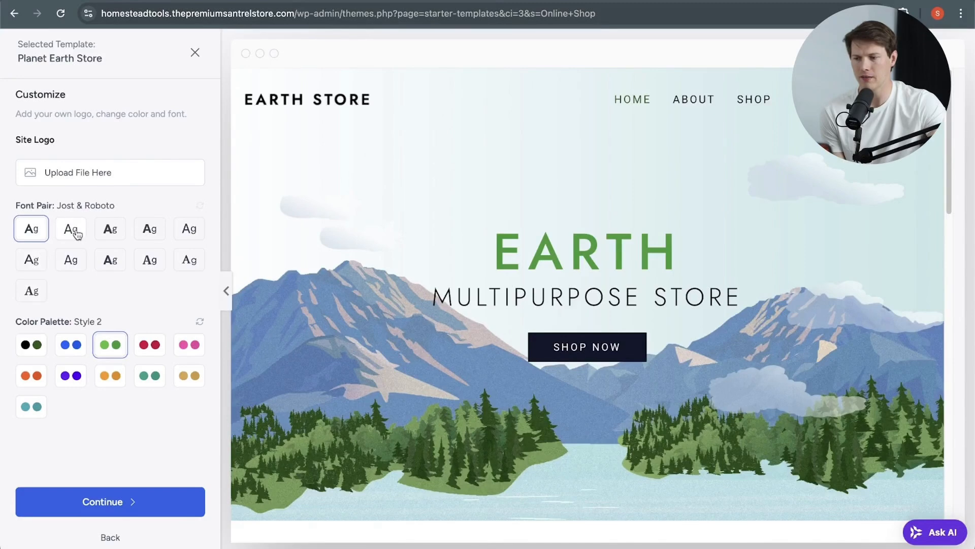
left_click(149, 260)
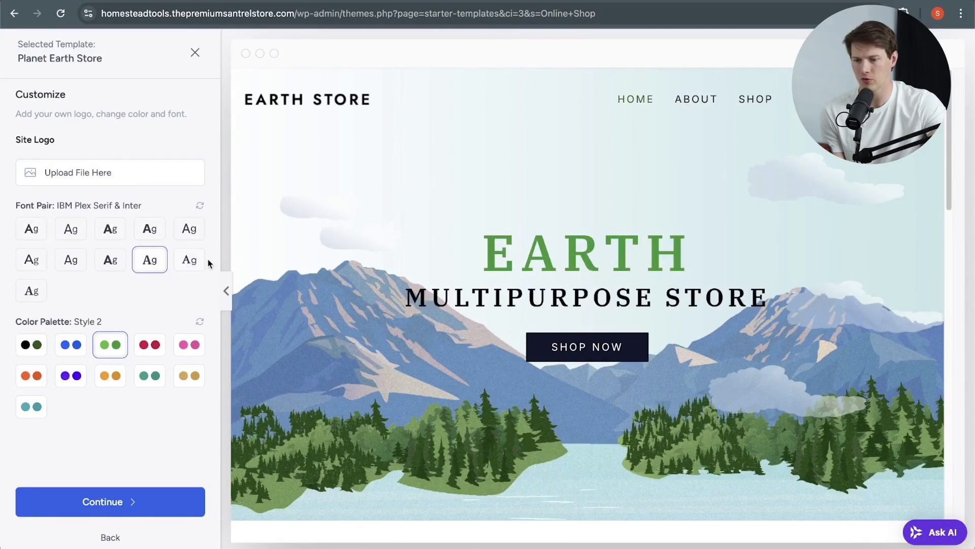
Step: Proceed to the feature selection and continue with Page Builder, Contact Form, eCommerce and Website Emails & SMTP
left_click(96, 505)
scroll(671, 253, "down", 3)
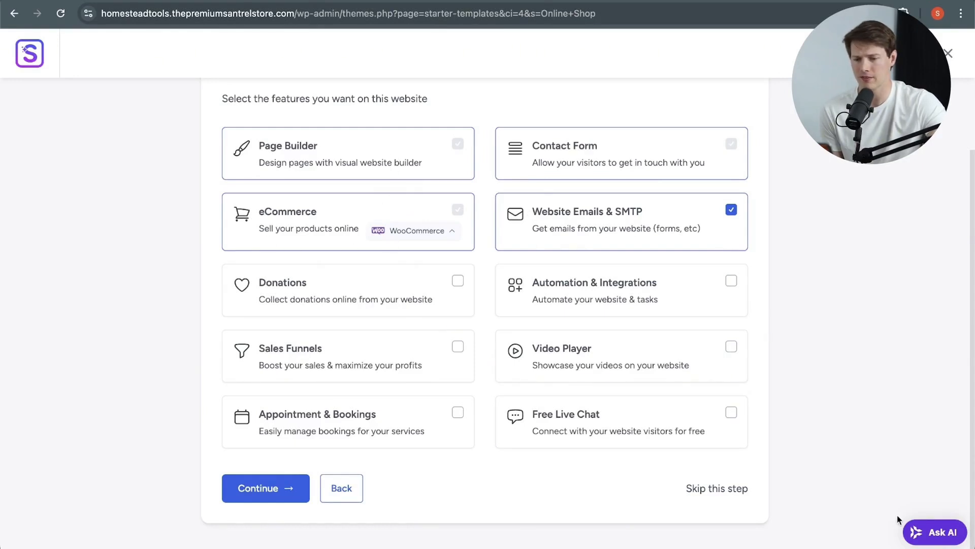
left_click(279, 488)
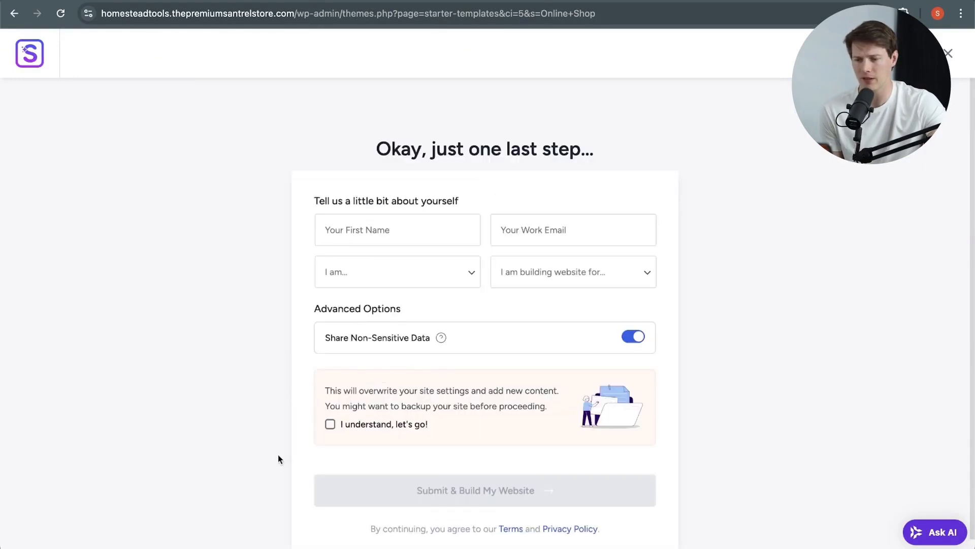
Step: Enter the first name and work email, choose Myself/My Company, disable Share Non-Sensitive Data, accept the overwrite notice, and build the website
left_click(434, 242)
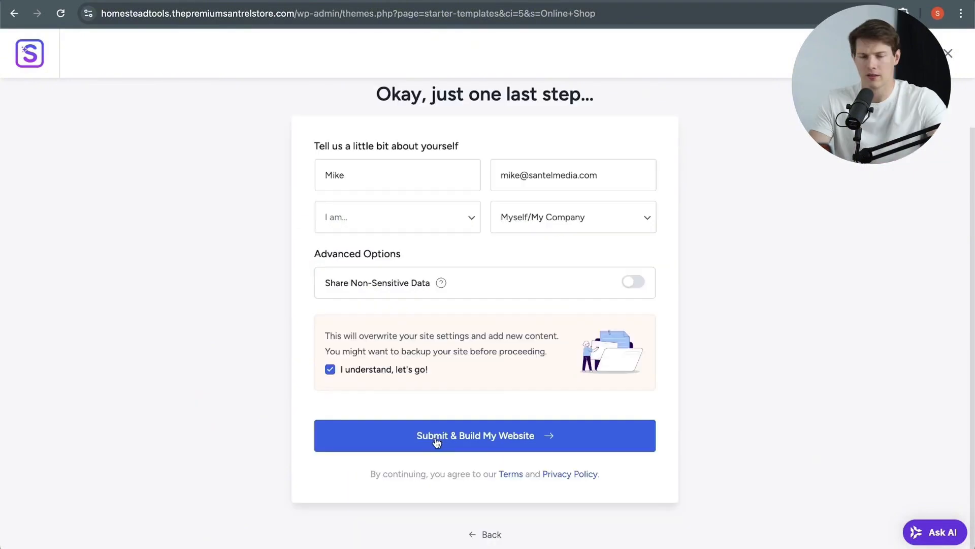
left_click(435, 436)
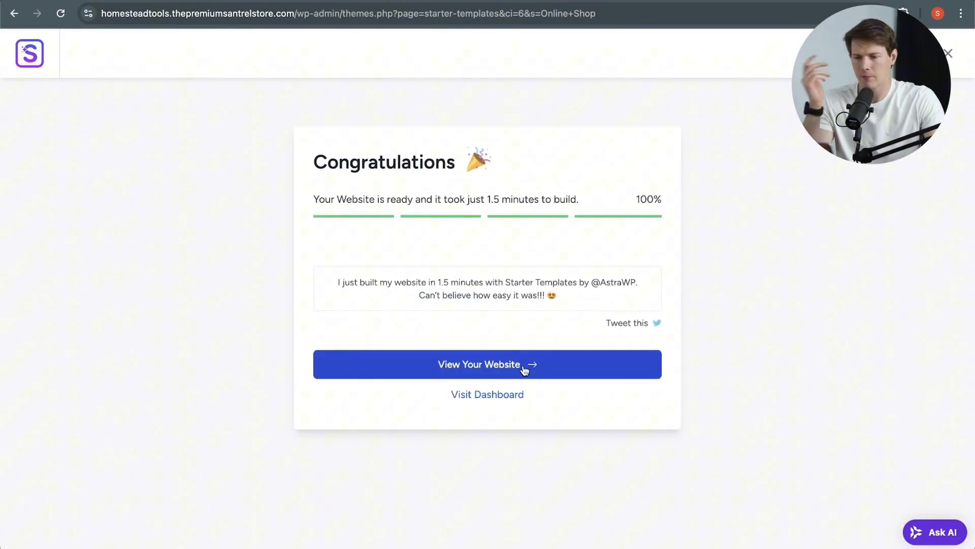
Step: View the newly built website and look over its home page, including the customer testimonials
left_click(526, 369)
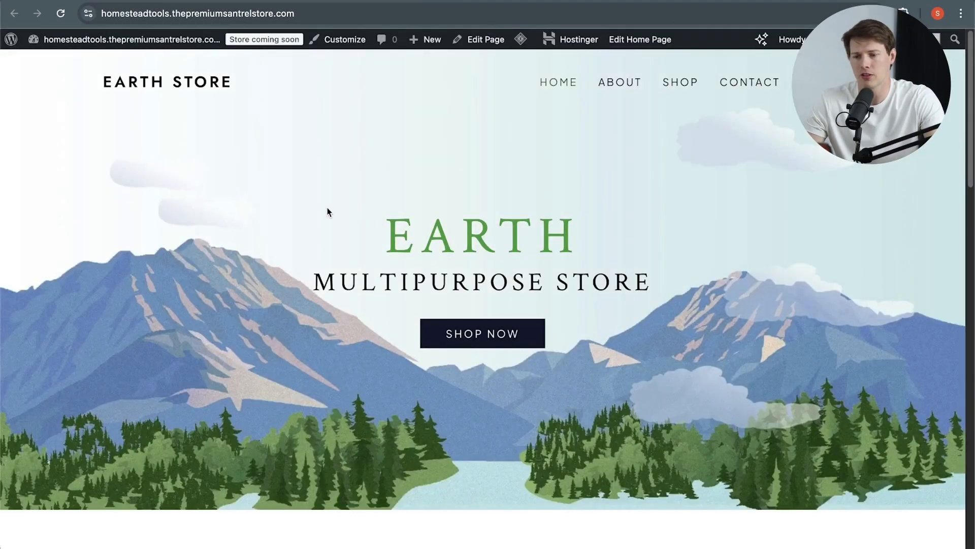
scroll(396, 296, "down", 20)
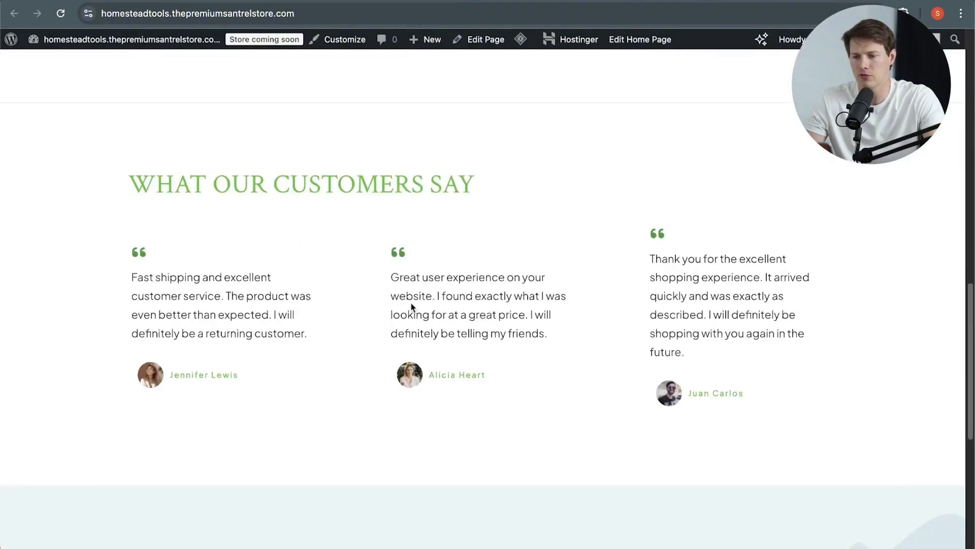
scroll(267, 244, "up", 20)
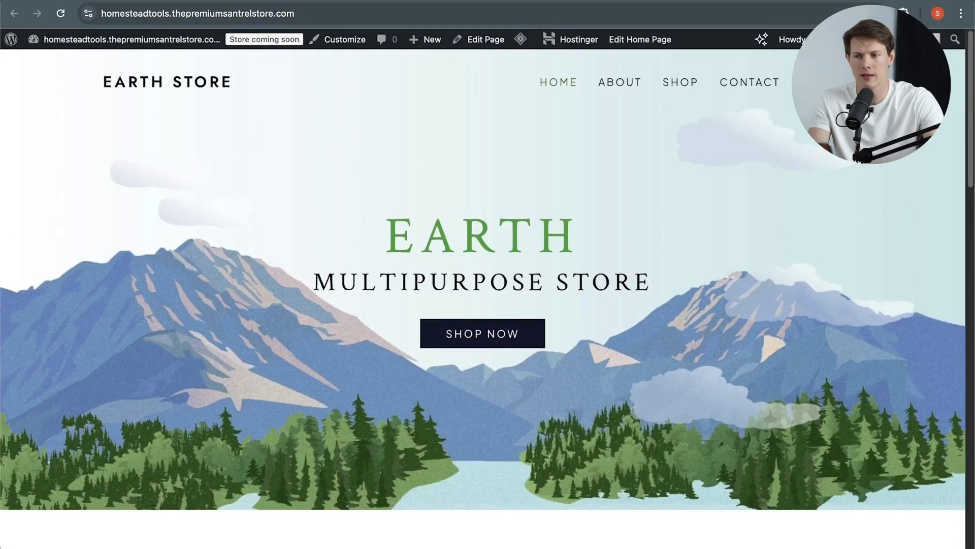
Step: Return to the WordPress dashboard and open the list of all store products
mouse_move(12, 41)
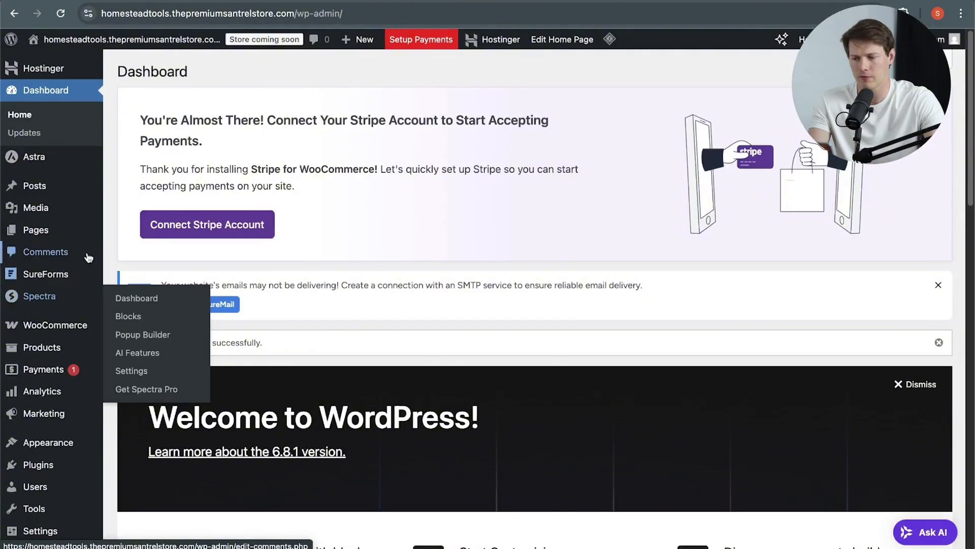
scroll(66, 285, "down", 4)
mouse_move(37, 428)
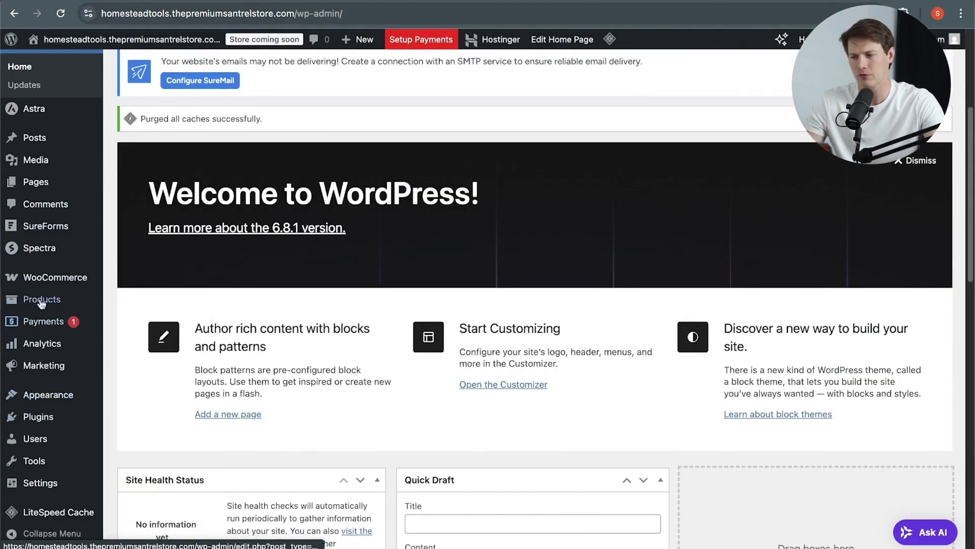
mouse_move(40, 281)
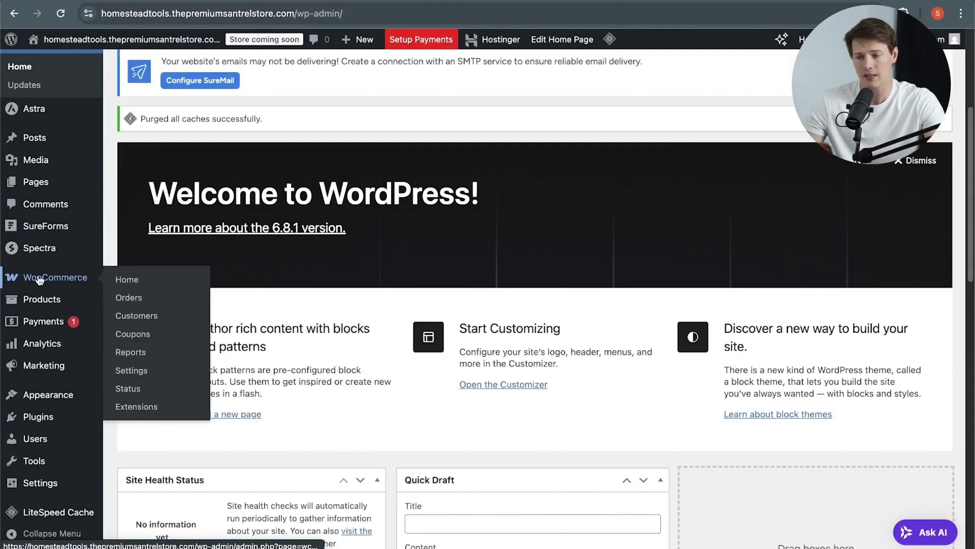
mouse_move(29, 300)
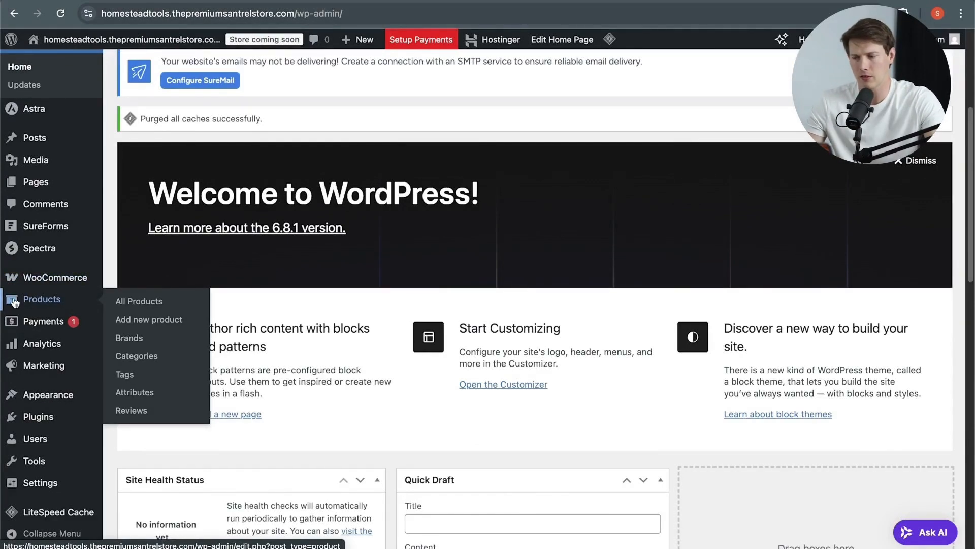
left_click(28, 302)
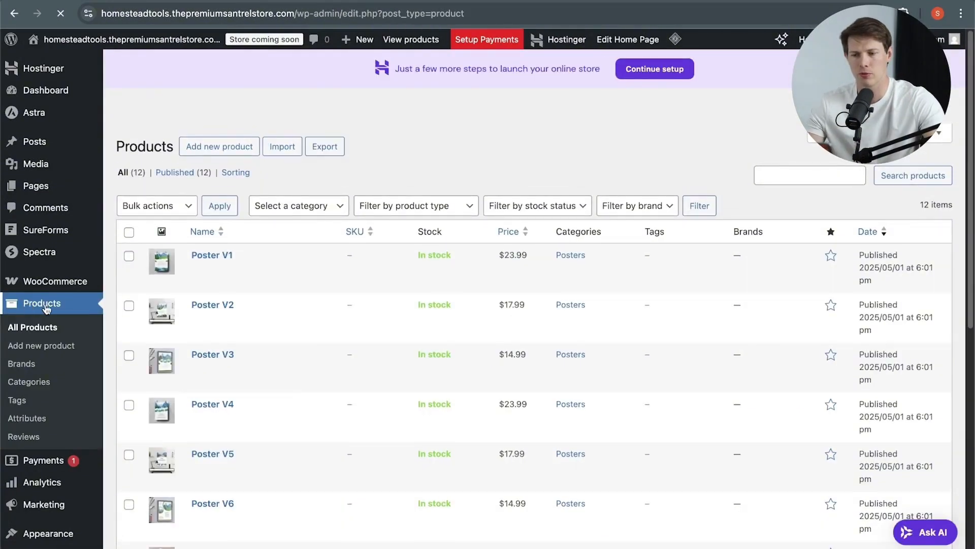
Step: Add a new product titled Plant Germination Shelf Plan and generate its content with AI at Short length and Neutral tone
scroll(379, 310, "down", 8)
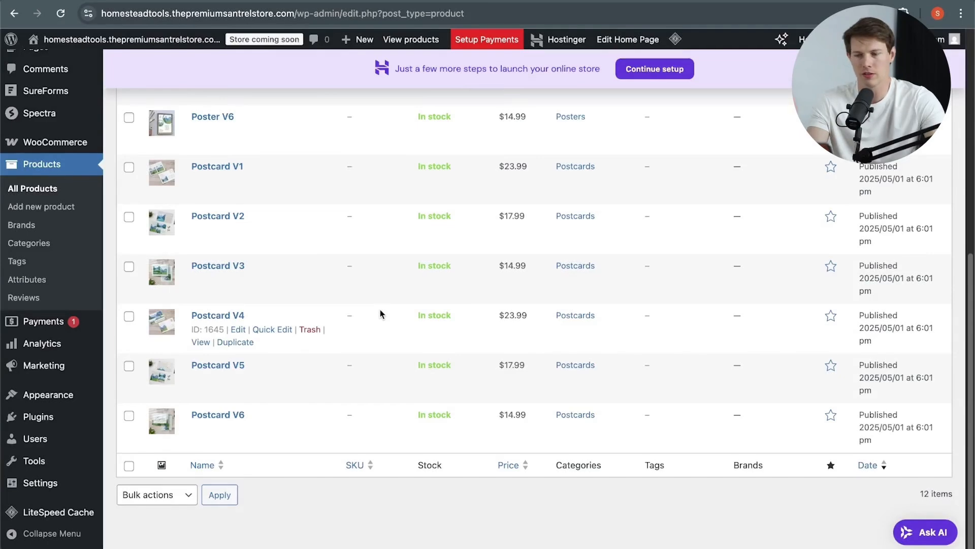
scroll(379, 327, "up", 8)
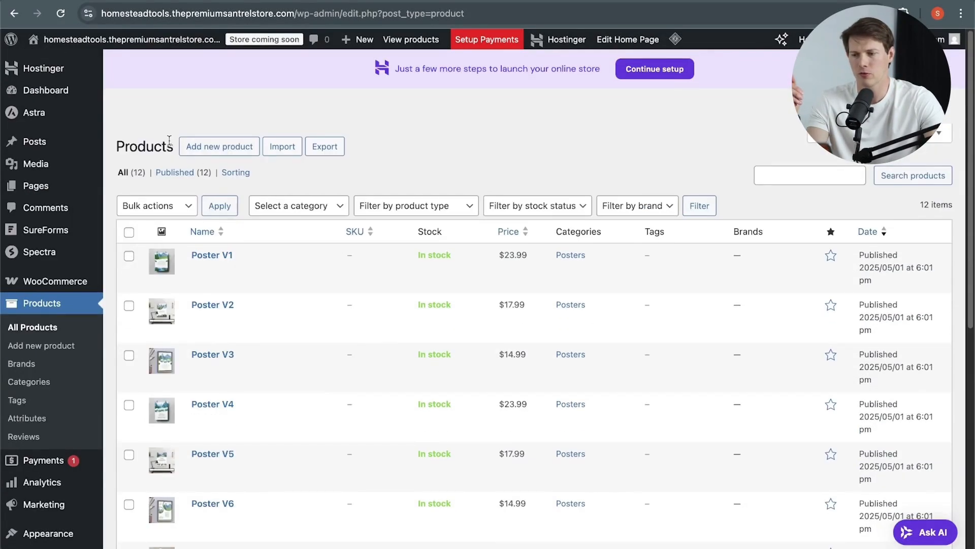
left_click(227, 151)
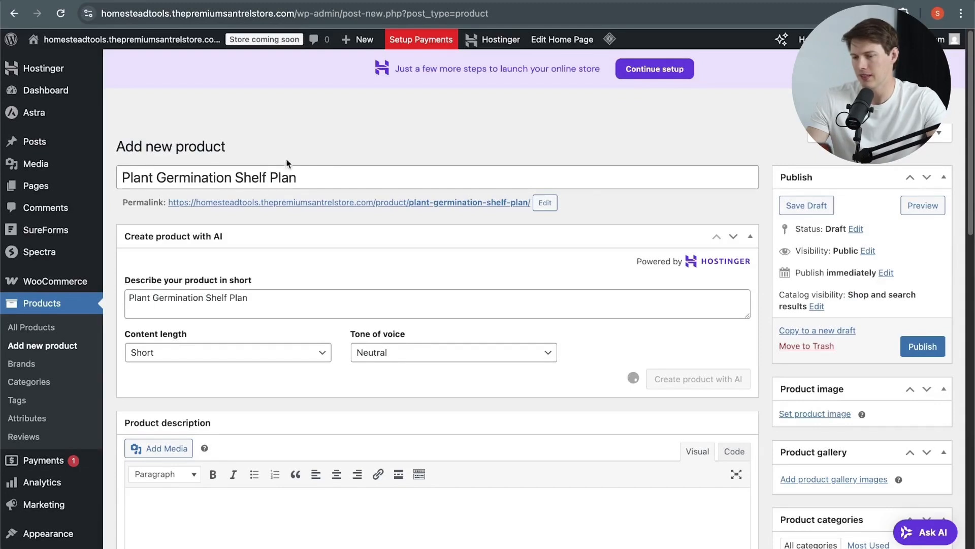
left_click(273, 313)
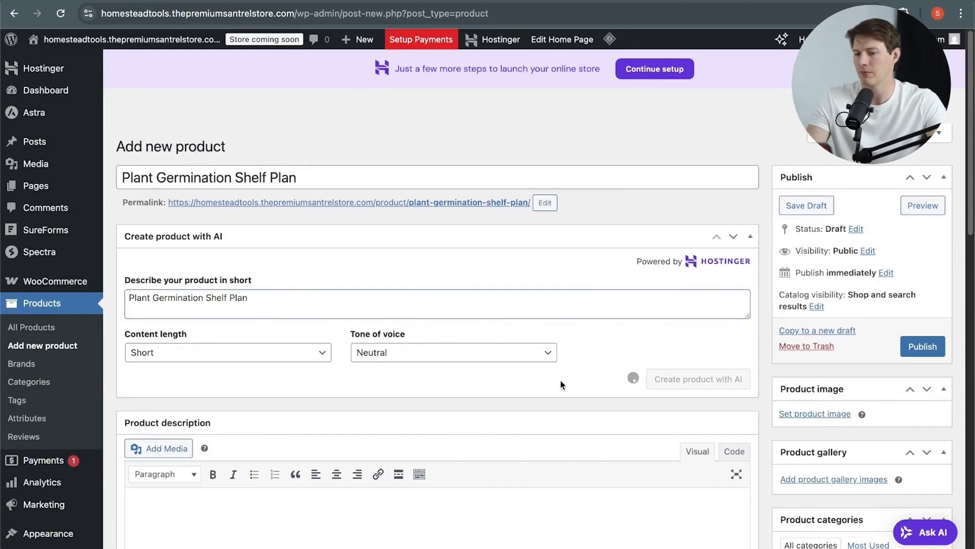
Step: Look over the new product's form, including the product type choice and the AI-generated description
scroll(412, 367, "down", 2)
scroll(412, 369, "down", 1)
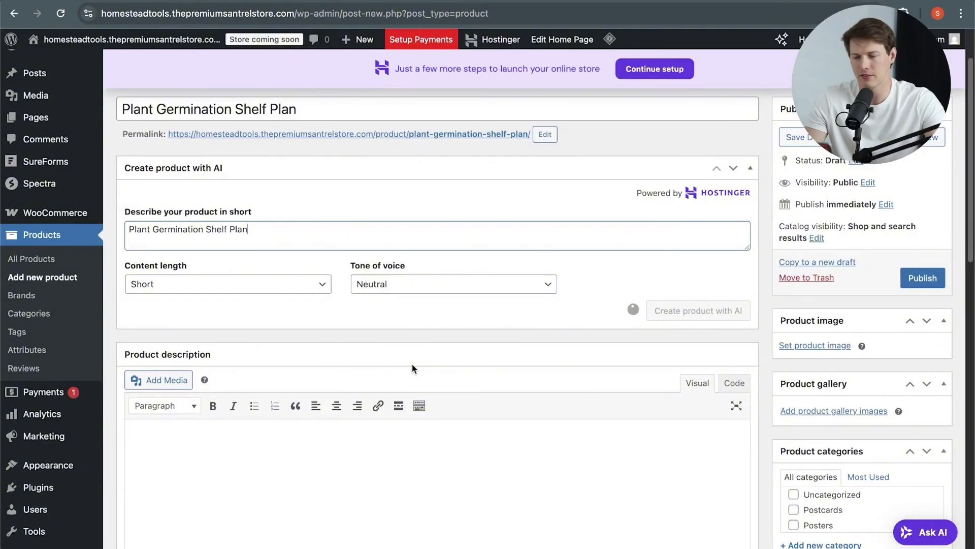
scroll(412, 366, "down", 4)
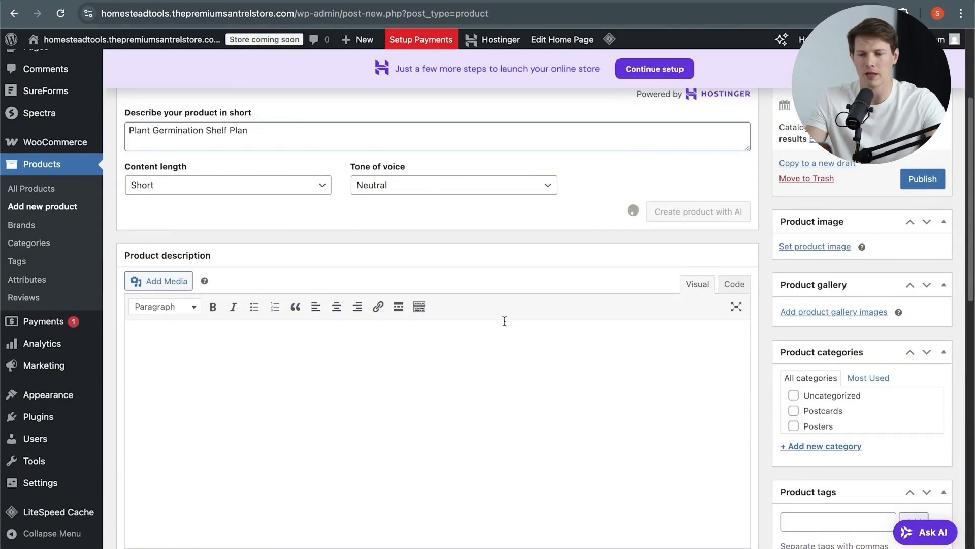
scroll(505, 321, "down", 5)
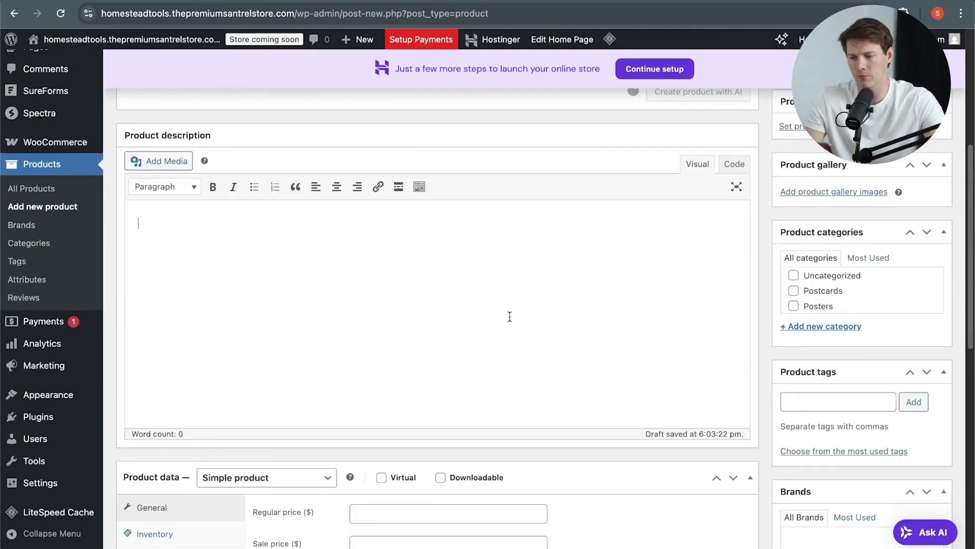
scroll(510, 317, "down", 8)
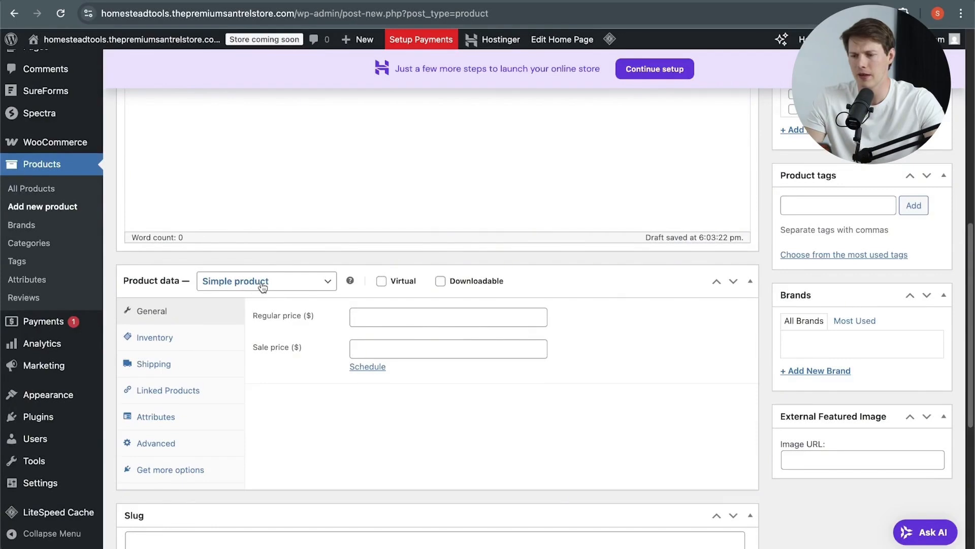
left_click(262, 286)
left_click(268, 281)
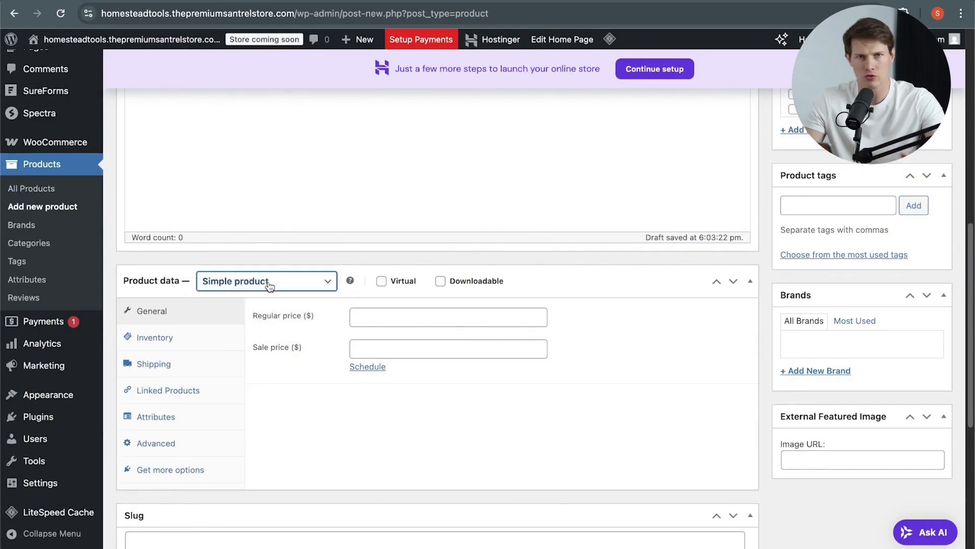
left_click(380, 311)
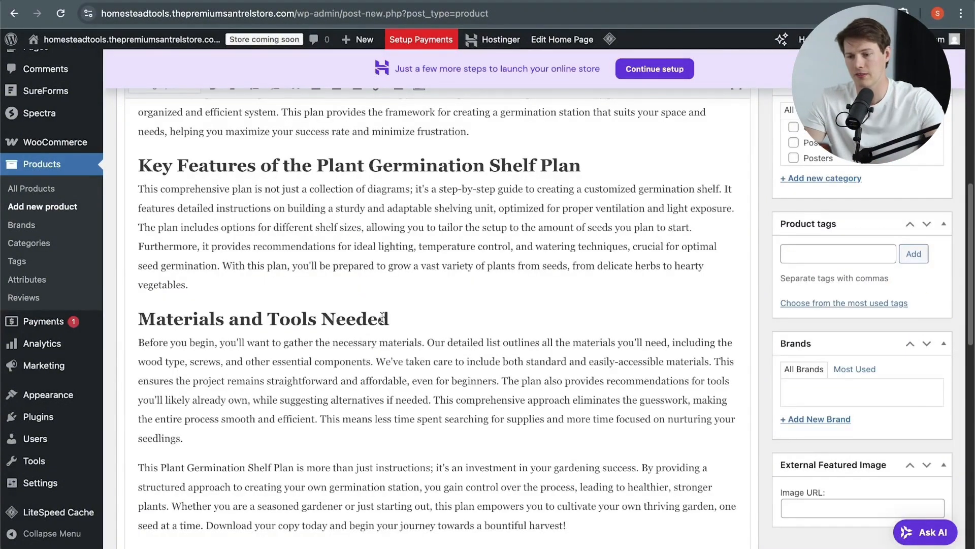
scroll(382, 317, "up", 10)
scroll(490, 371, "down", 5)
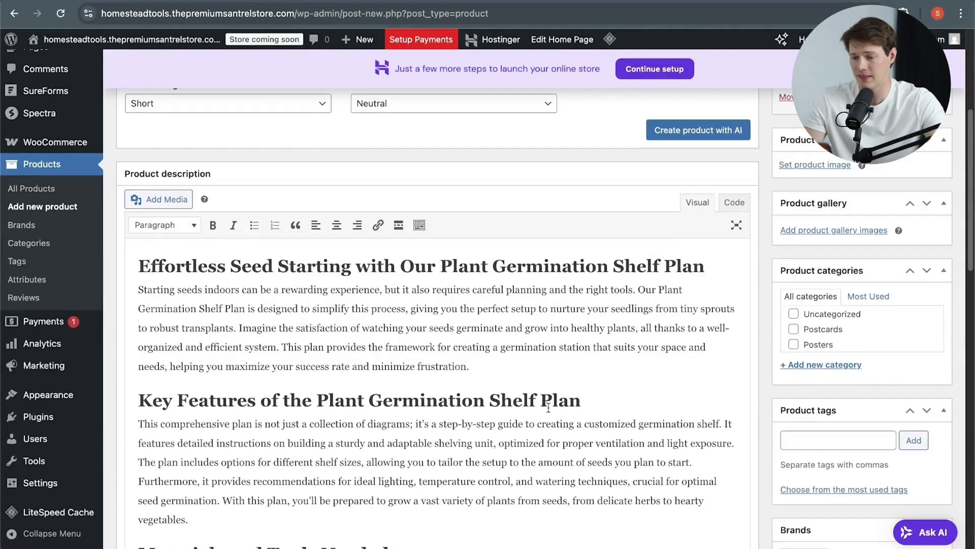
scroll(548, 408, "down", 10)
scroll(564, 422, "up", 2)
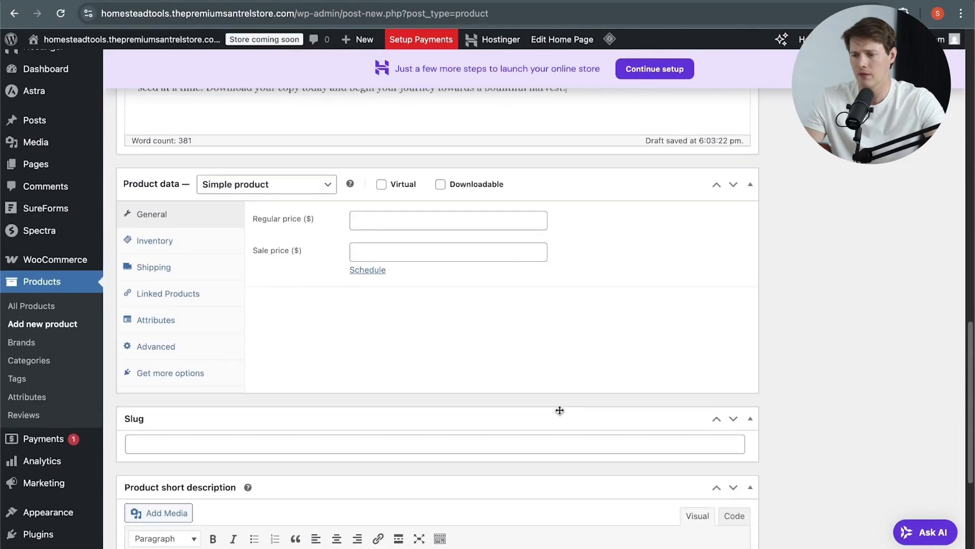
Step: Set the product's regular price to 12.99 and its sale price to 8.99
left_click(435, 235)
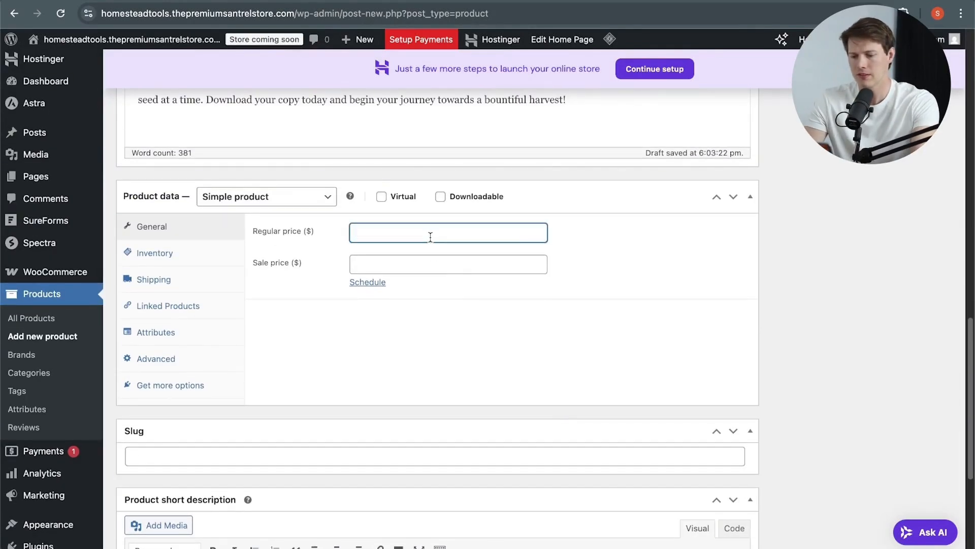
key("Tab")
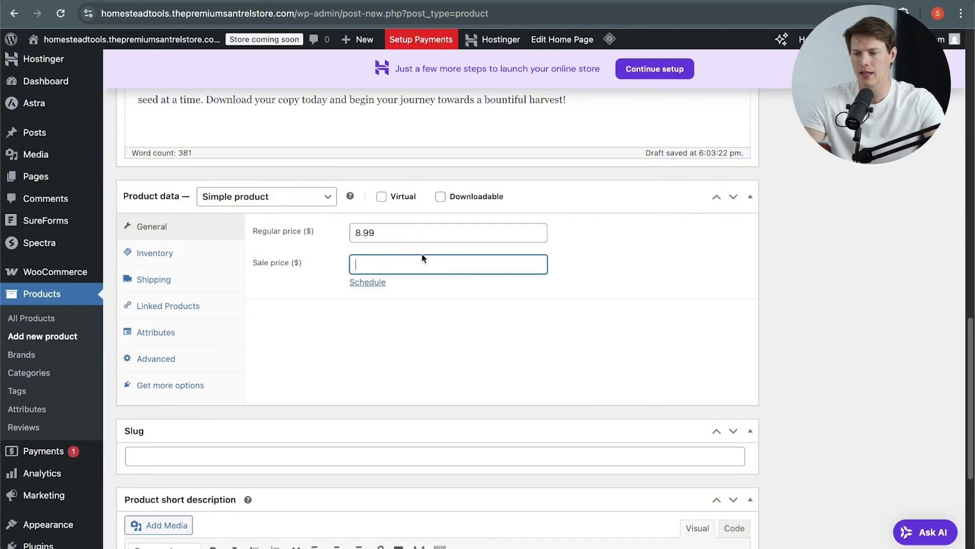
left_click_drag(432, 233, 333, 235)
type("1")
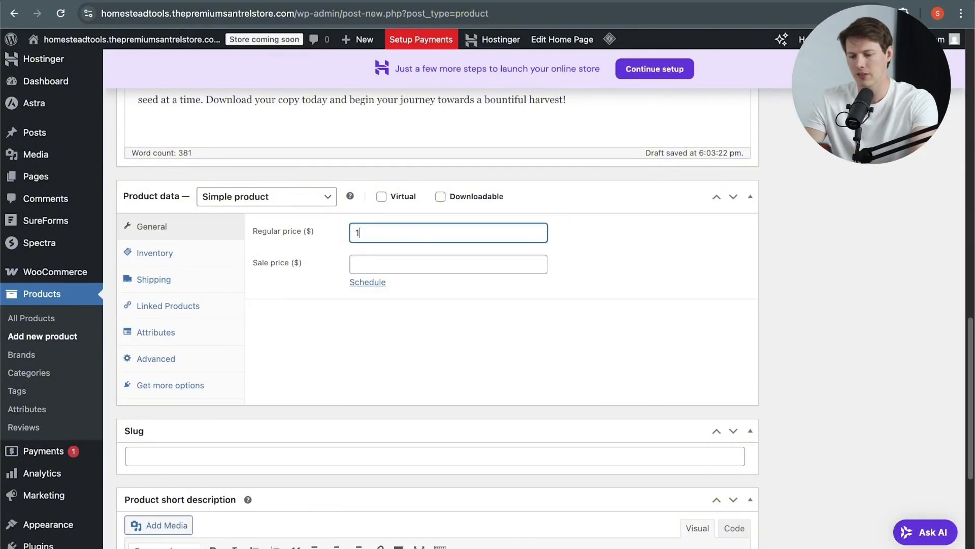
type("2.99")
key("Tab")
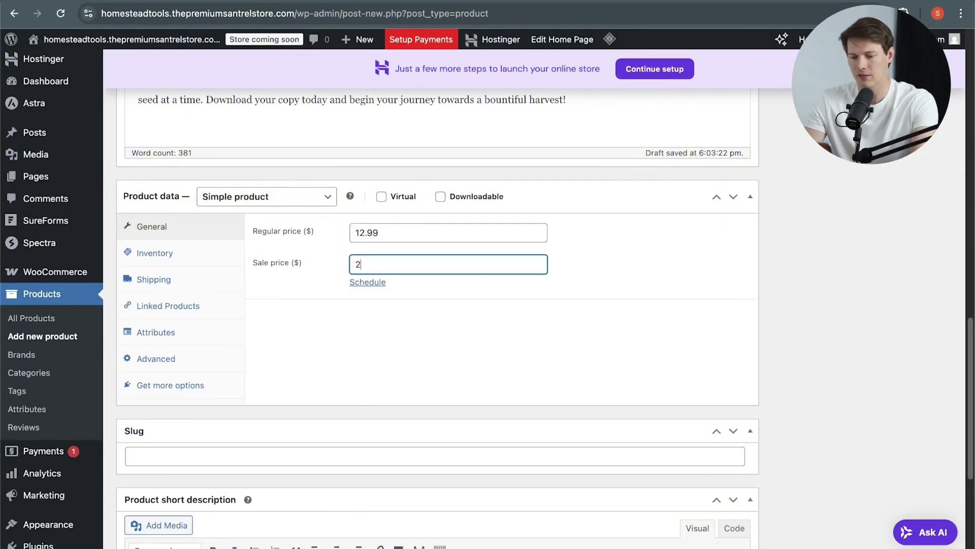
type("2.99")
key("BackSpace")
key("BackSpace")
key("BackSpace")
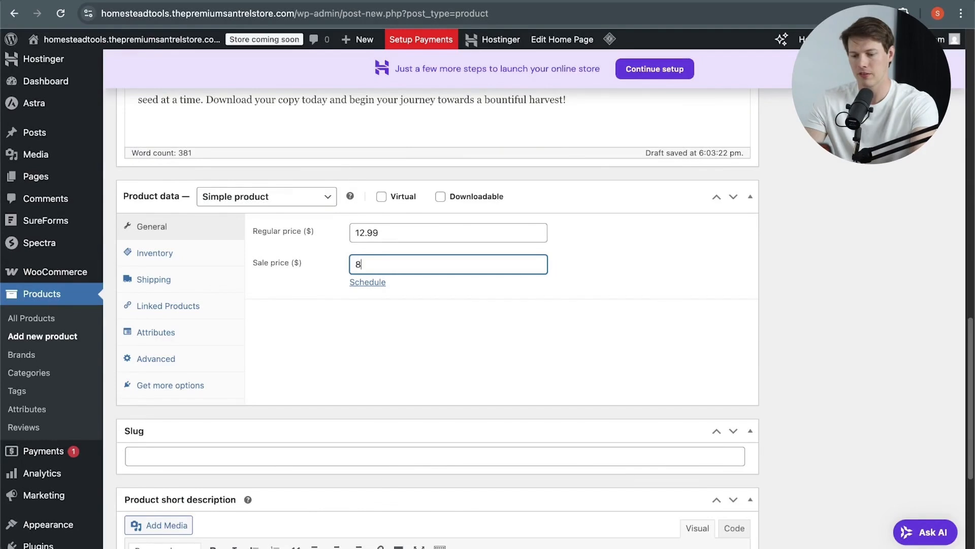
type(".99")
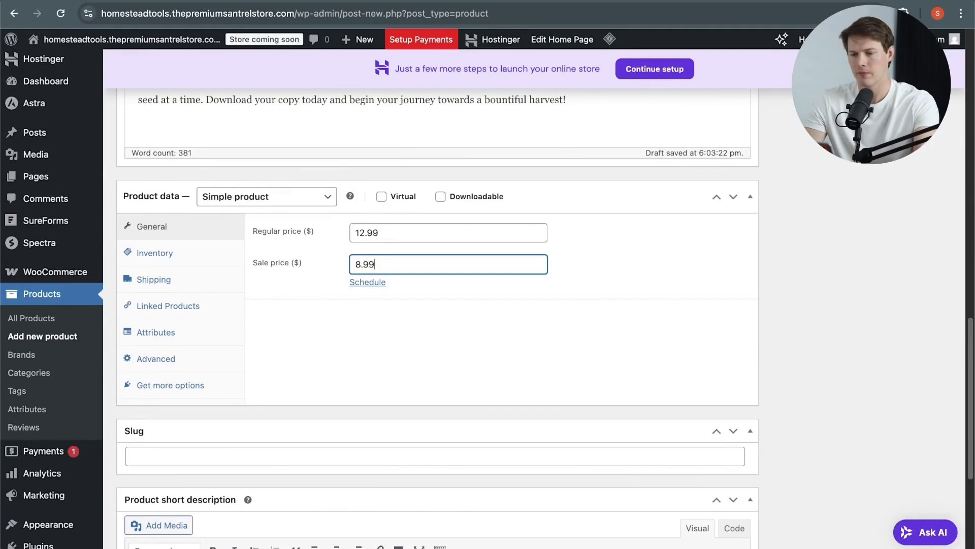
Step: Mark the product as Virtual and Downloadable, and attach Plant_Shelf_Build_Plan.pdf as its only downloadable file, named PDF Plans
left_click(440, 198)
left_click(381, 197)
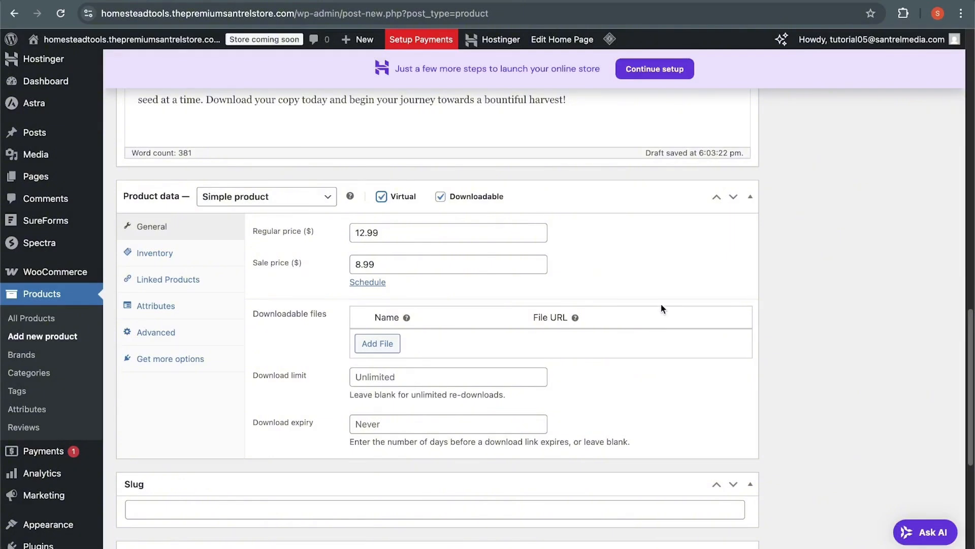
left_click(369, 345)
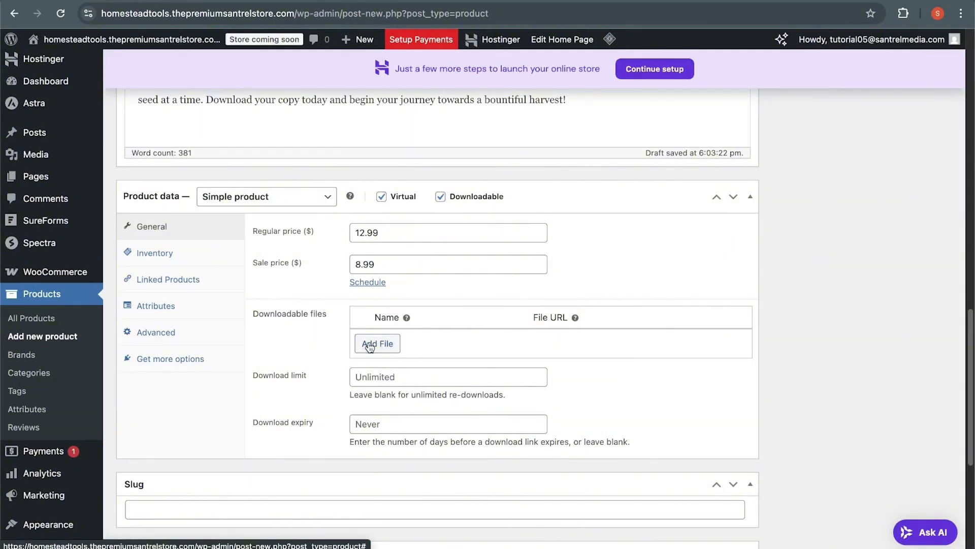
left_click(446, 341)
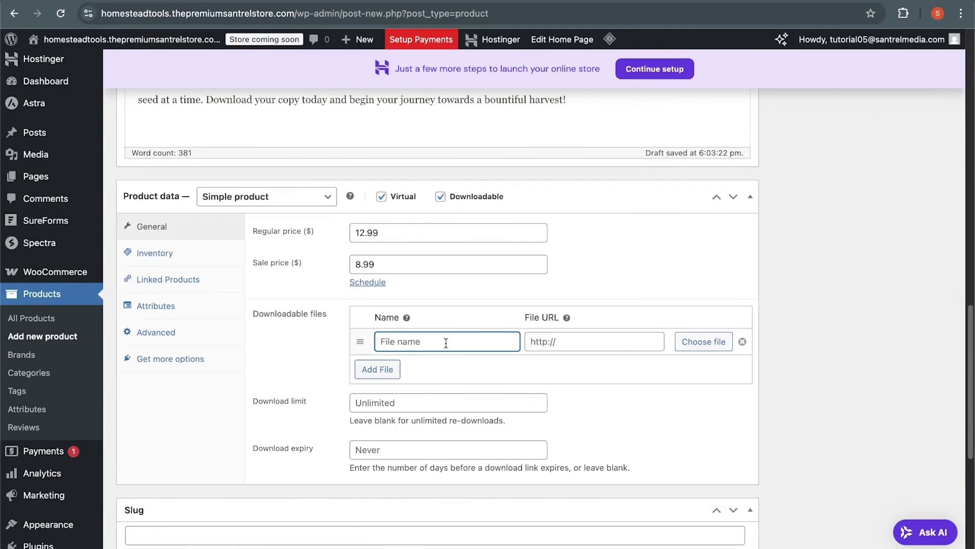
type("PDF Plans")
left_click(692, 343)
left_click_drag(544, 301, 557, 292)
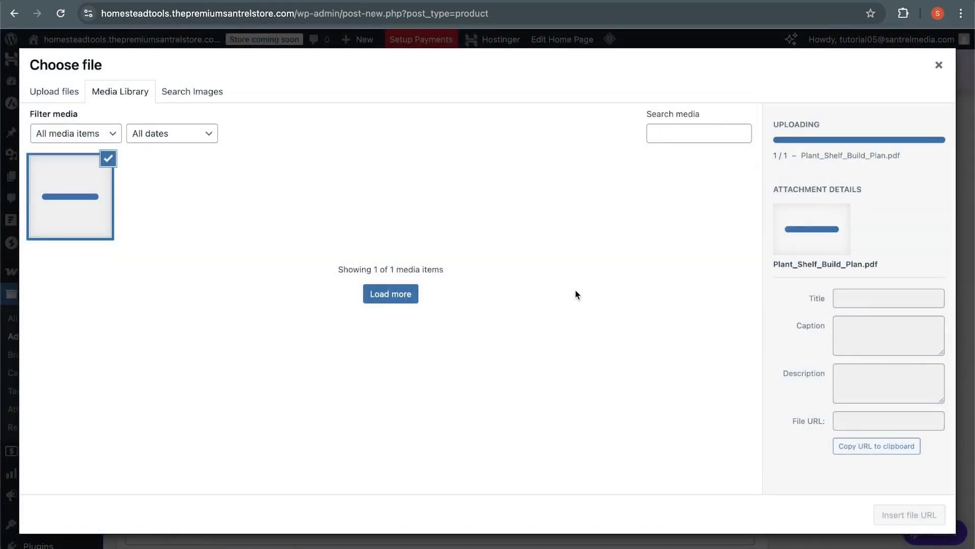
left_click(924, 516)
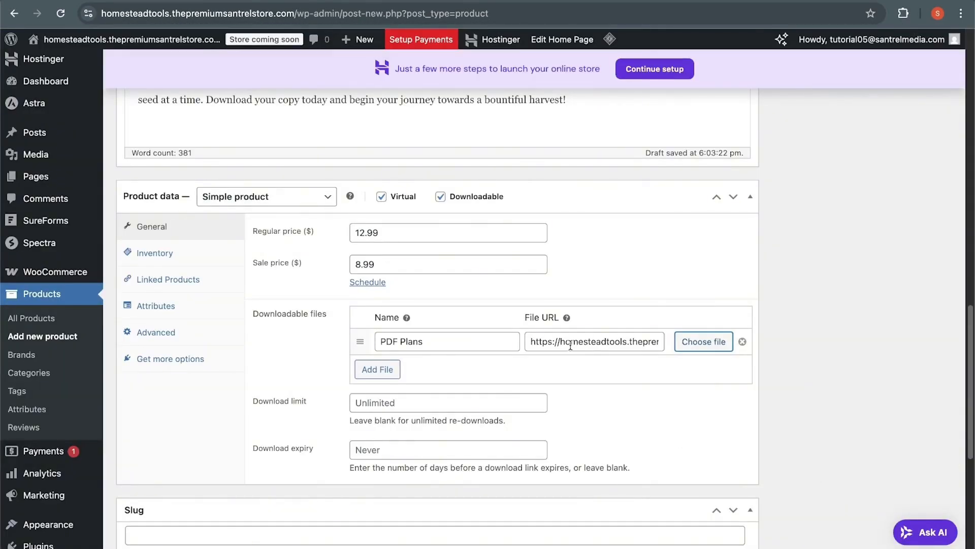
left_click(372, 371)
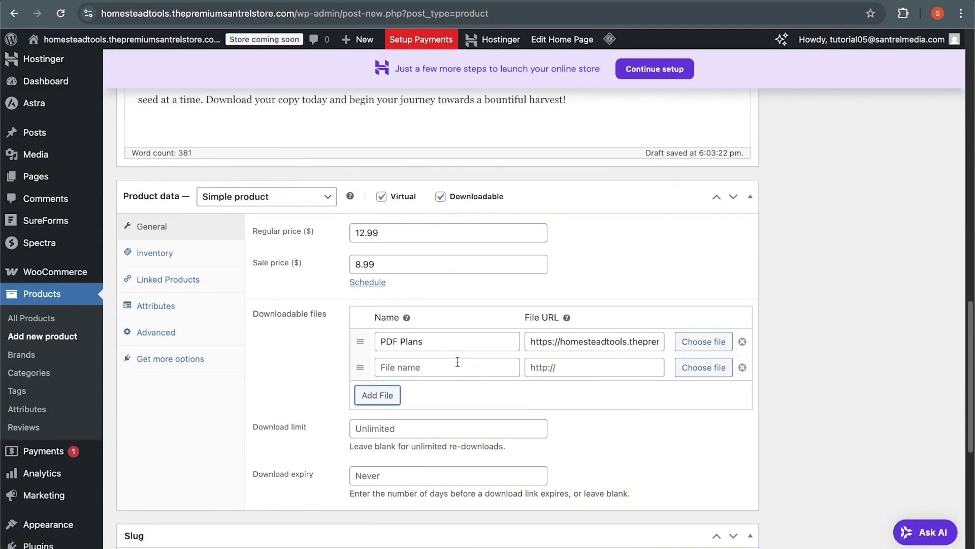
left_click(743, 368)
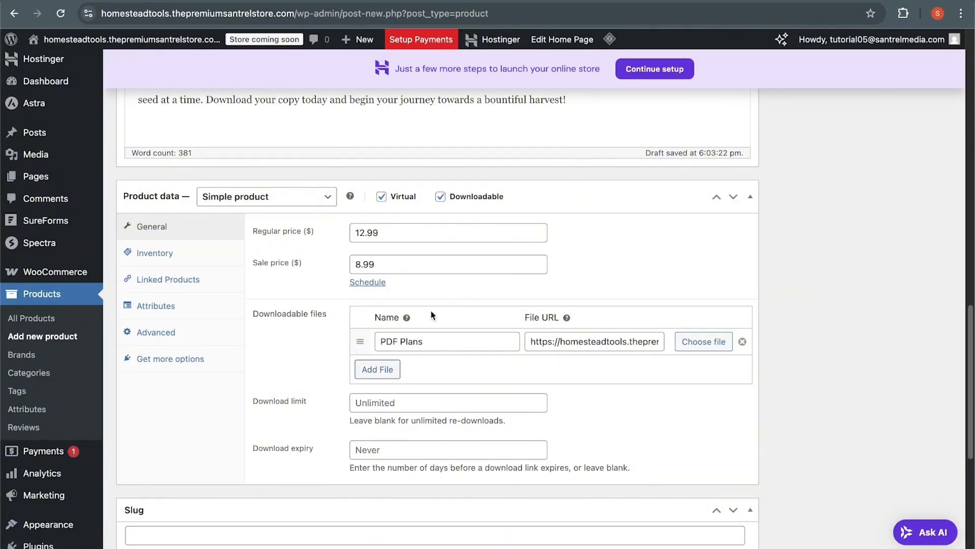
Step: Set the product's download limit to 4
left_click(447, 400)
left_click(538, 398)
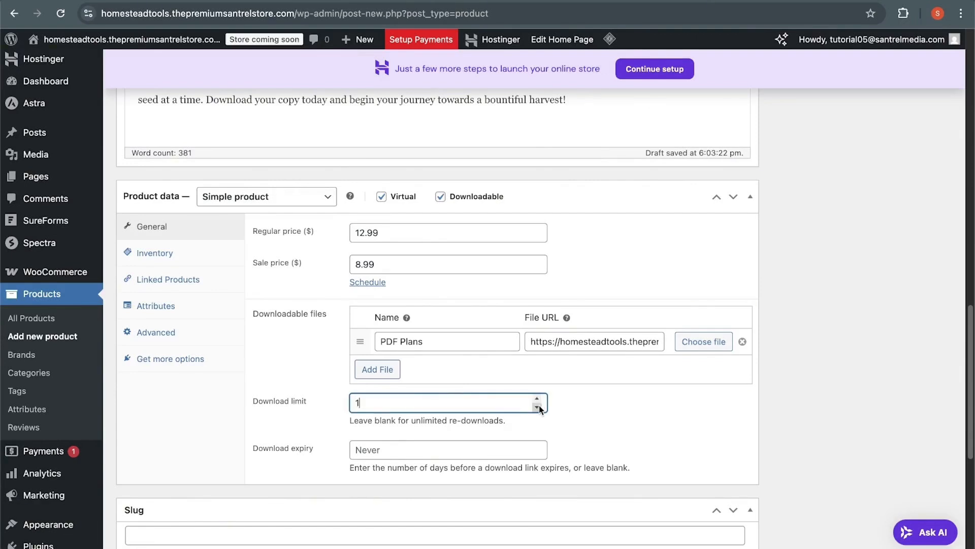
left_click(538, 406)
left_click(538, 407)
left_click(537, 398)
left_click(537, 399)
left_click(538, 399)
left_click(537, 398)
left_click(641, 421)
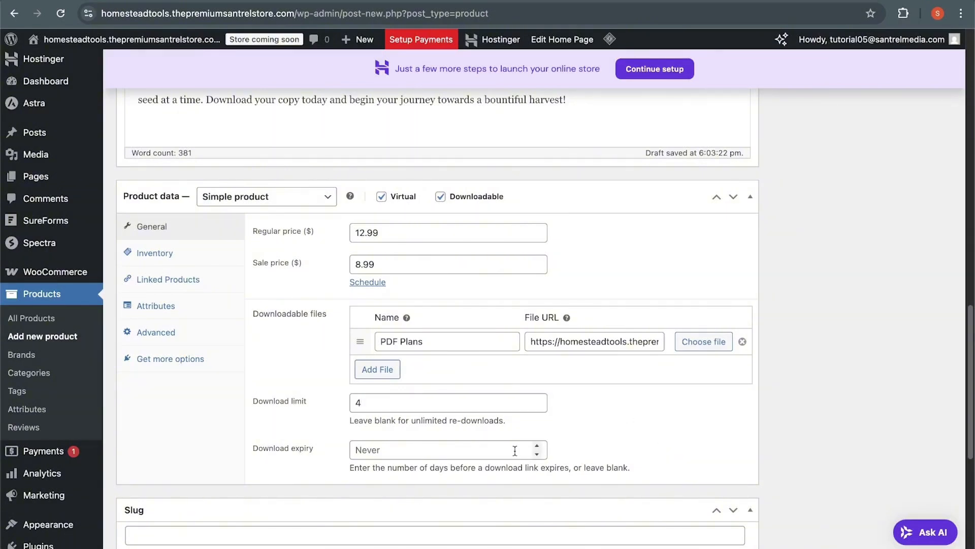
Step: Set the product's slug to pdf-plan
scroll(629, 379, "down", 4)
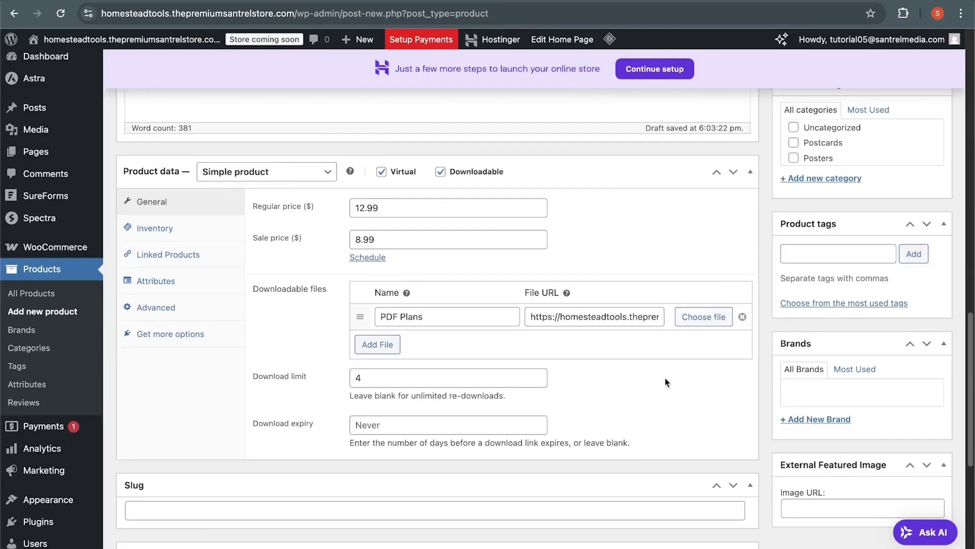
left_click(559, 339)
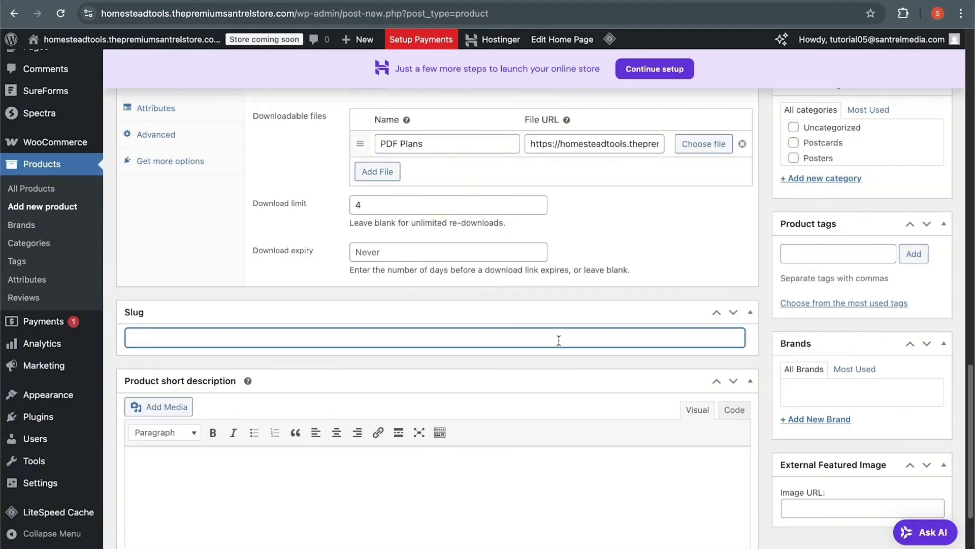
type("pdf-plan")
scroll(635, 405, "down", 3)
scroll(640, 407, "up", 10)
scroll(640, 407, "up", 7)
scroll(776, 442, "down", 20)
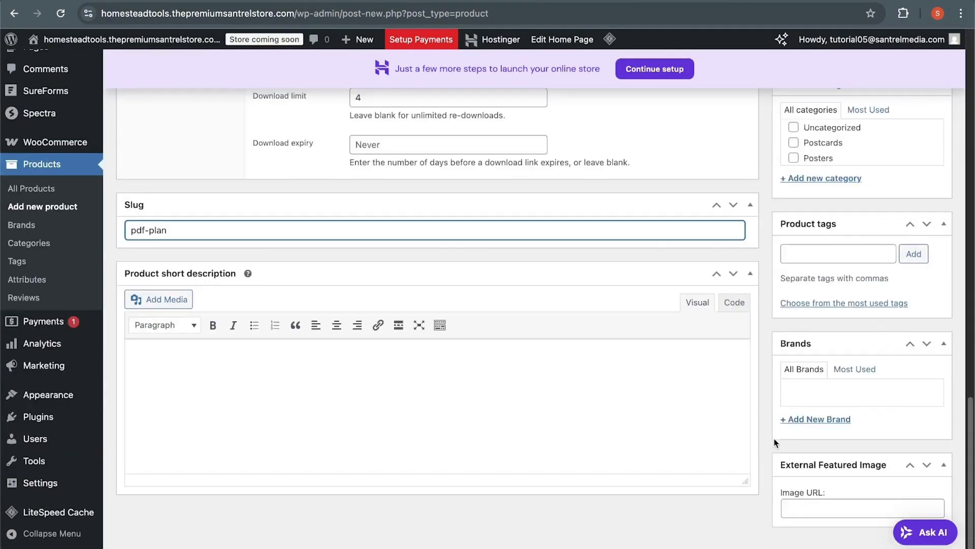
Step: Check the product image, gallery, category and publishing options, and publish the Plant Germination Shelf Plan product
scroll(546, 389, "up", 15)
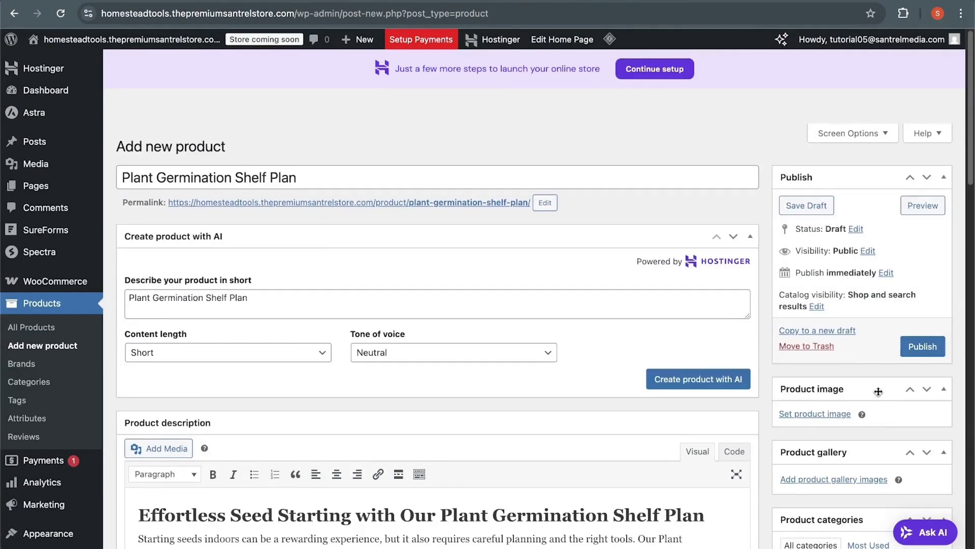
scroll(873, 400, "down", 5)
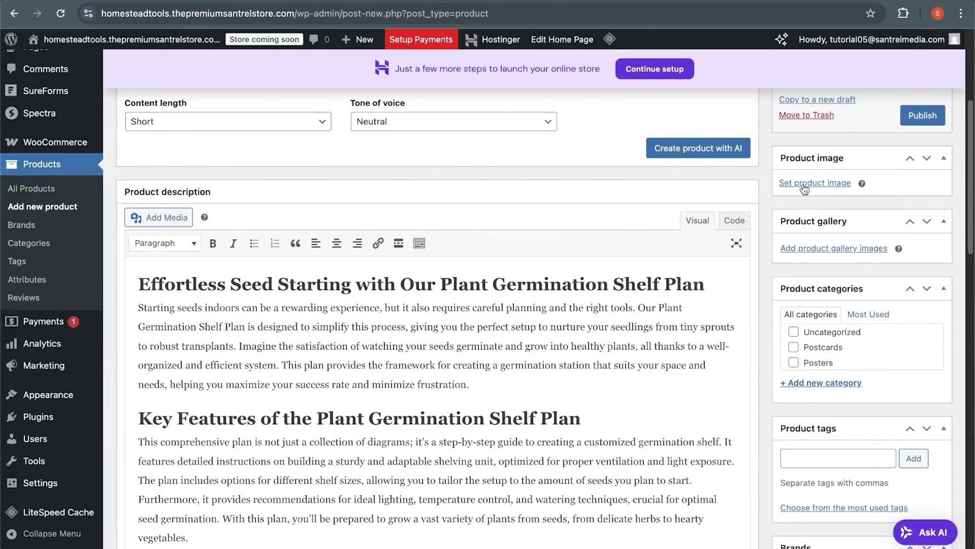
scroll(939, 300, "up", 5)
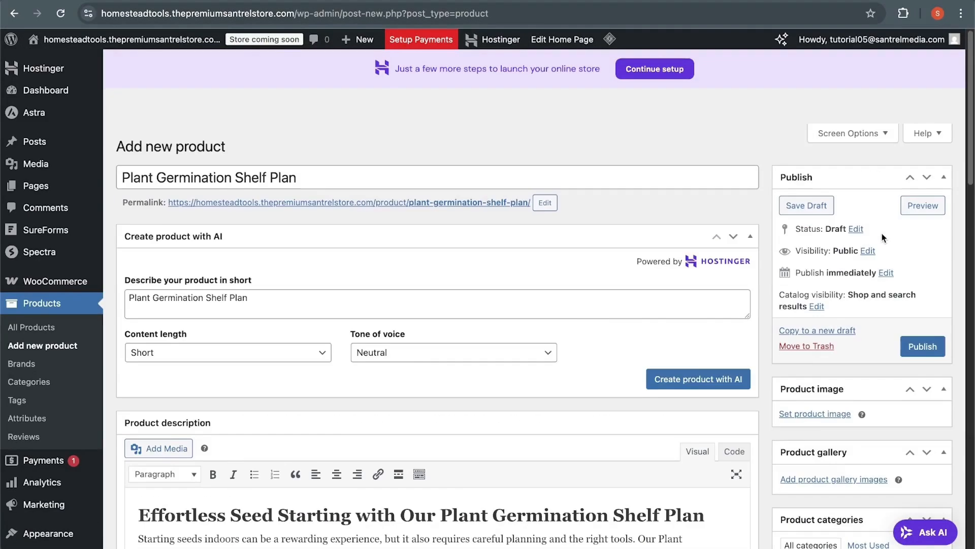
left_click(937, 345)
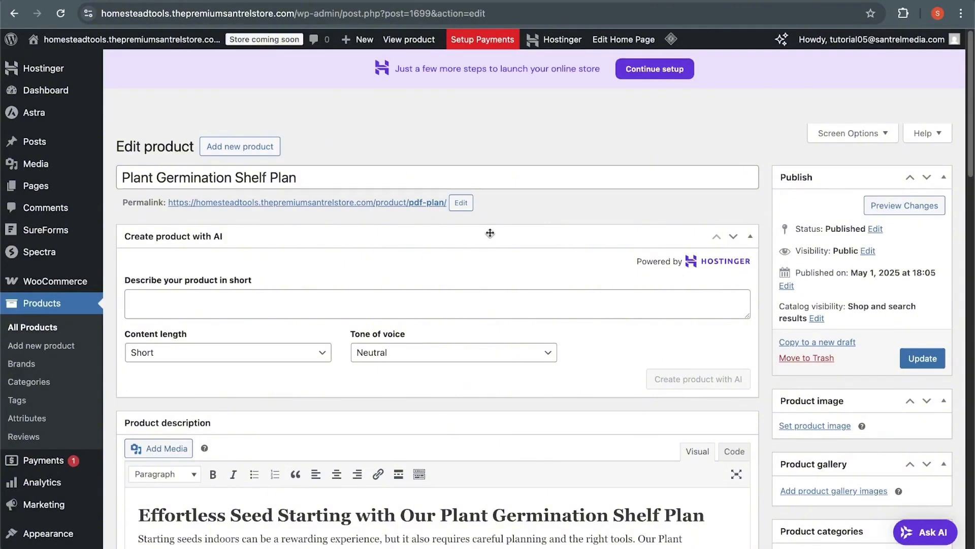
mouse_move(55, 262)
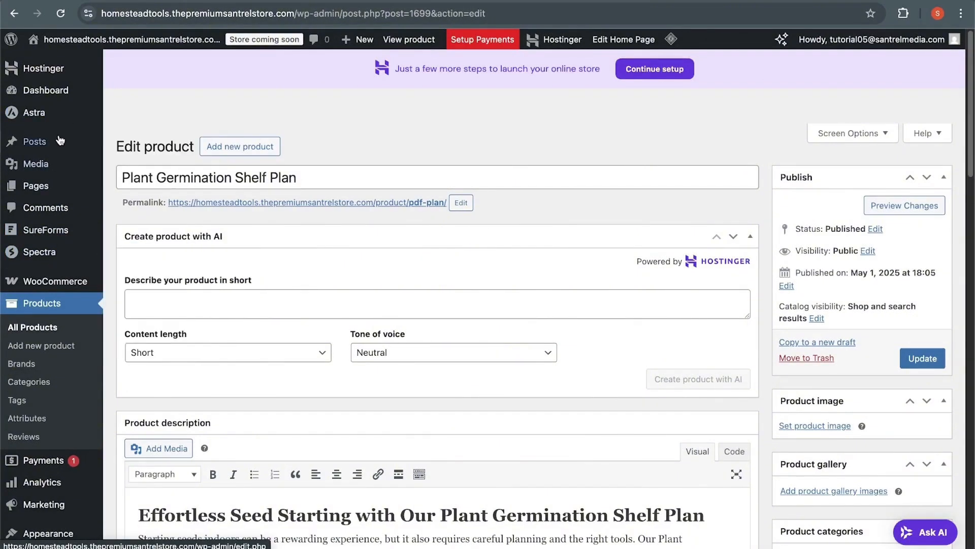
Step: Review the published Plant Germination Shelf Plan product's description, categories, prices, downloadable file settings and slug
mouse_move(21, 45)
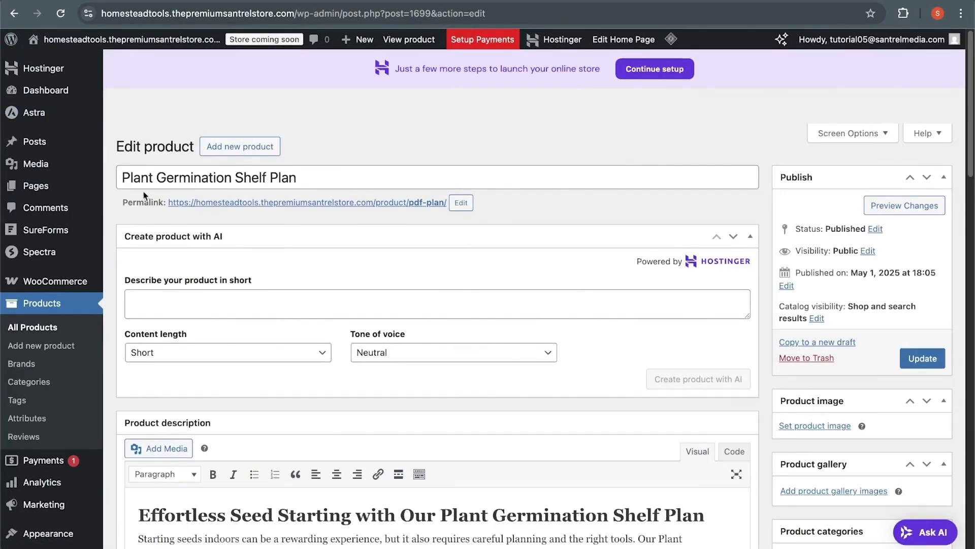
mouse_move(68, 281)
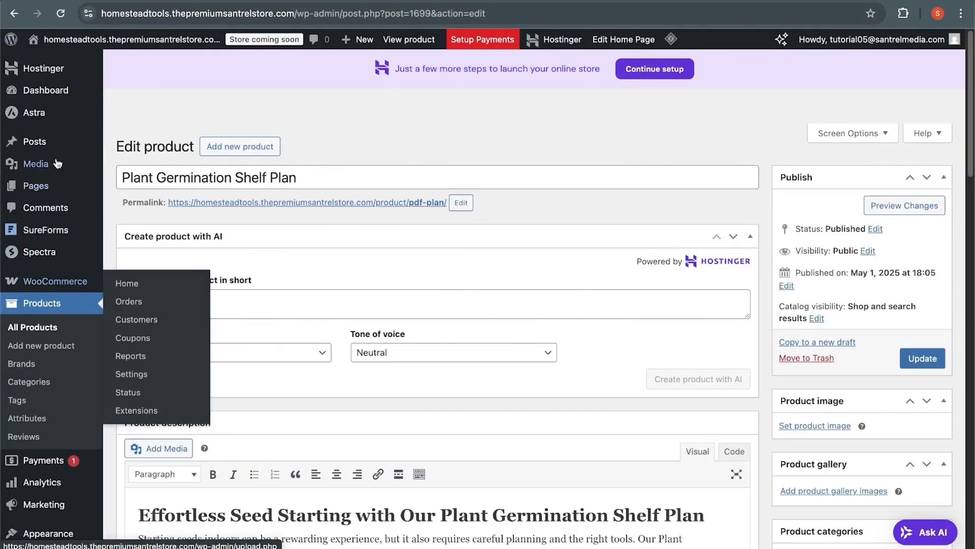
mouse_move(37, 72)
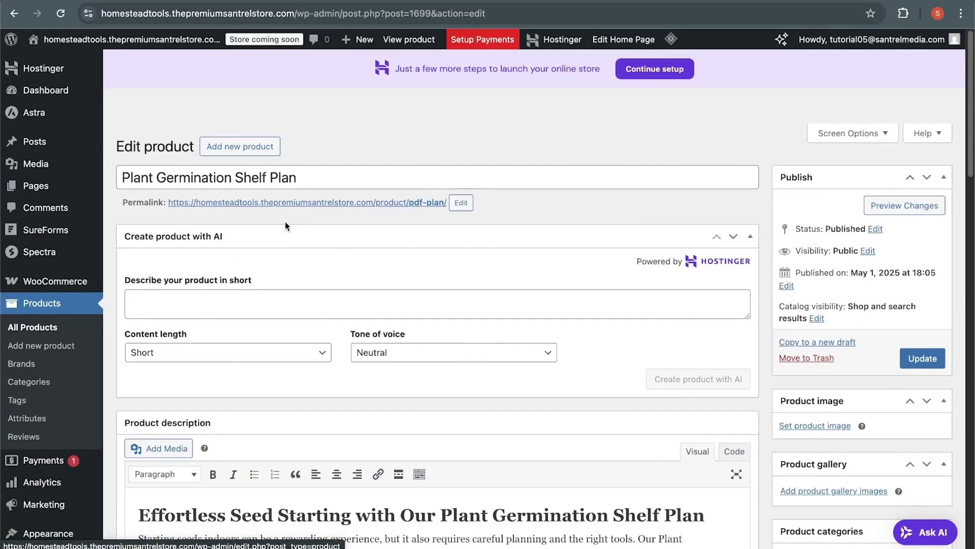
scroll(440, 320, "down", 2)
scroll(441, 321, "down", 1)
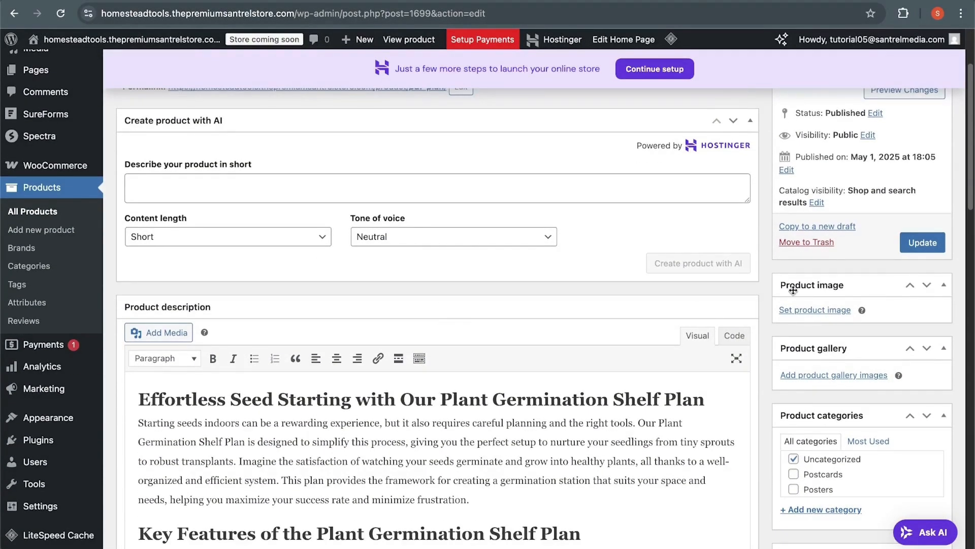
scroll(764, 322, "down", 1)
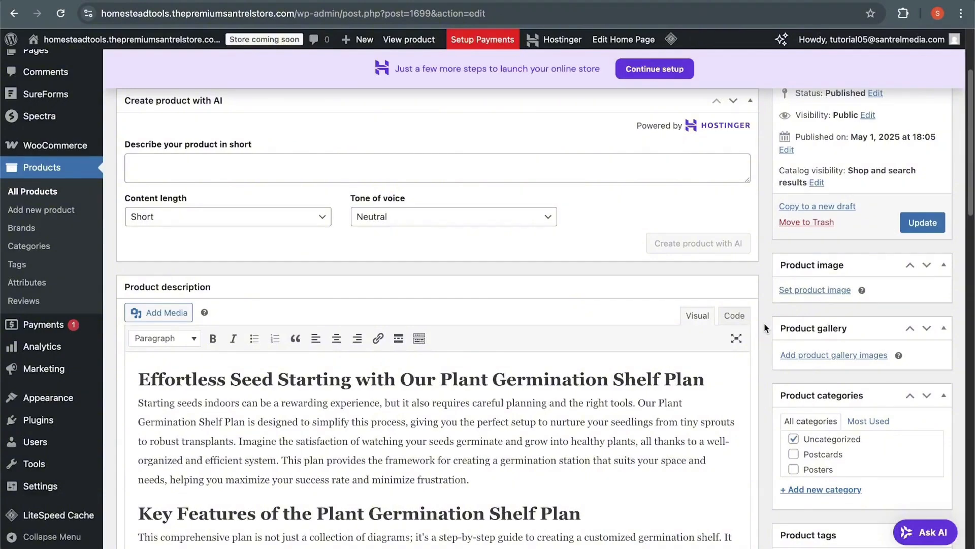
scroll(766, 330, "down", 8)
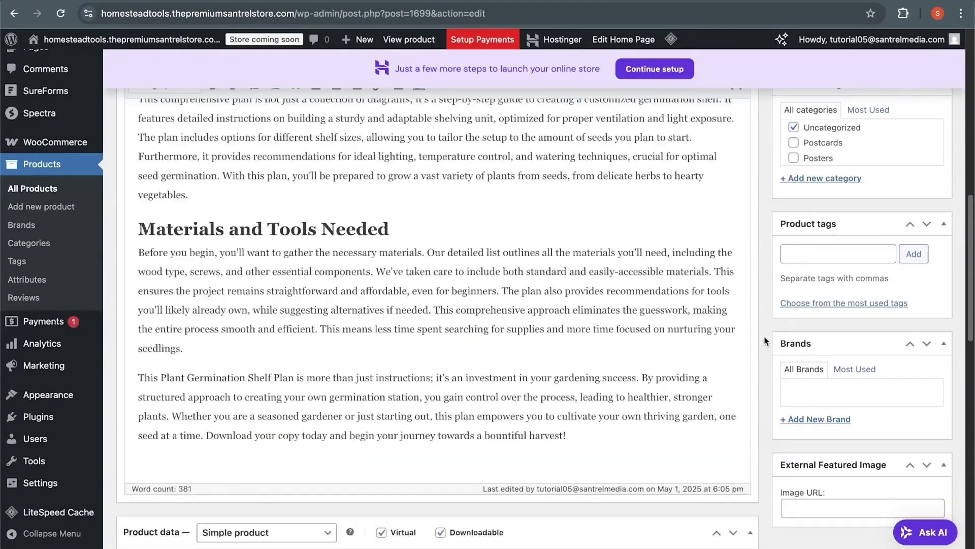
scroll(766, 340, "down", 8)
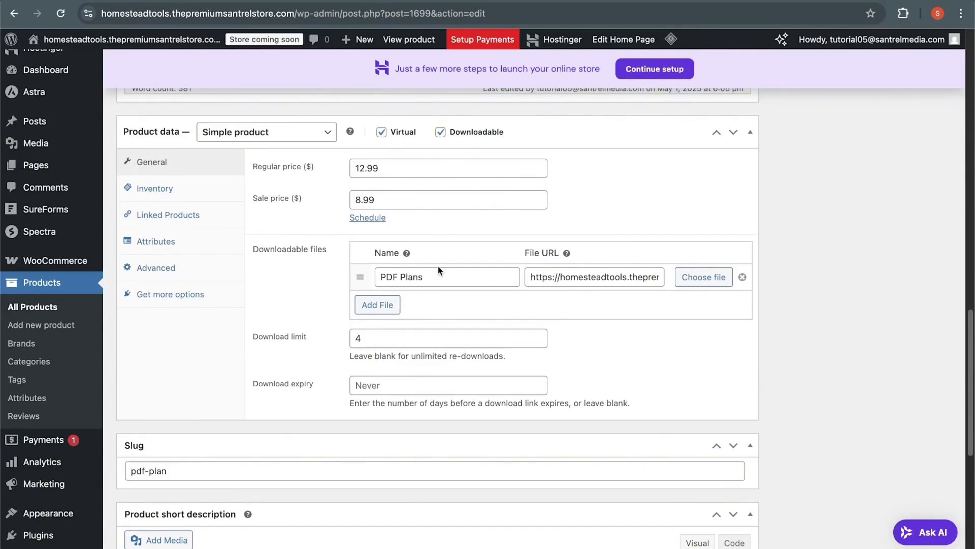
scroll(842, 299, "up", 10)
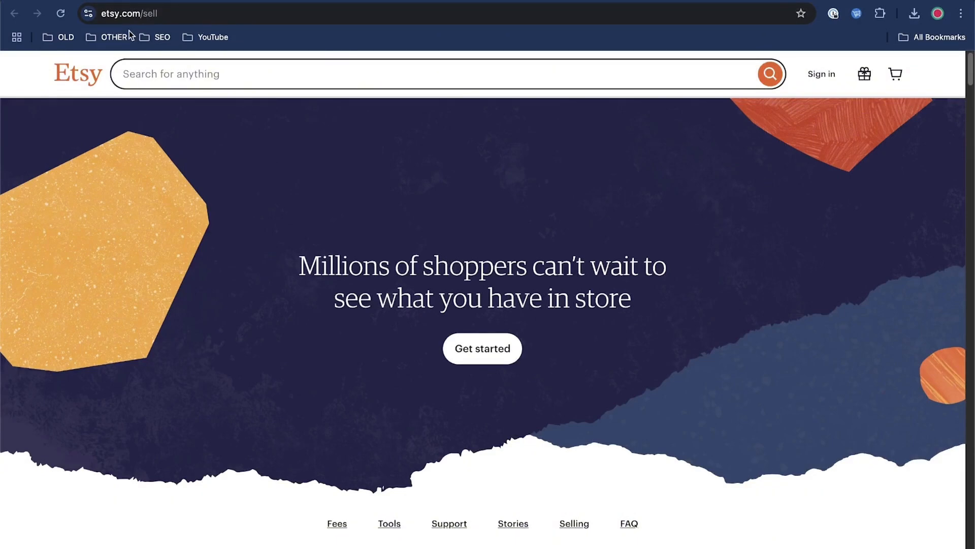
Step: Switch to Etsy's selling page, sign in with Google, and start the seller onboarding
left_click(507, 354)
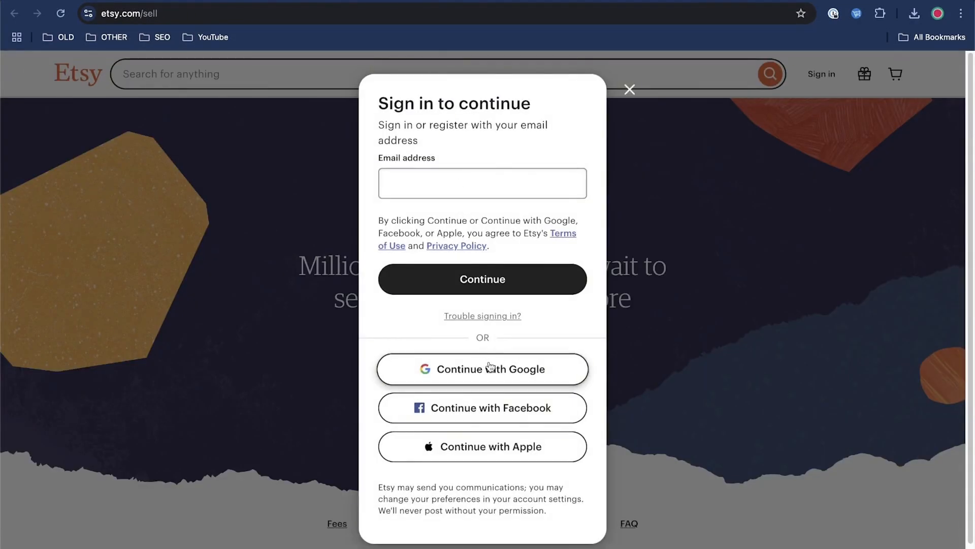
left_click(490, 367)
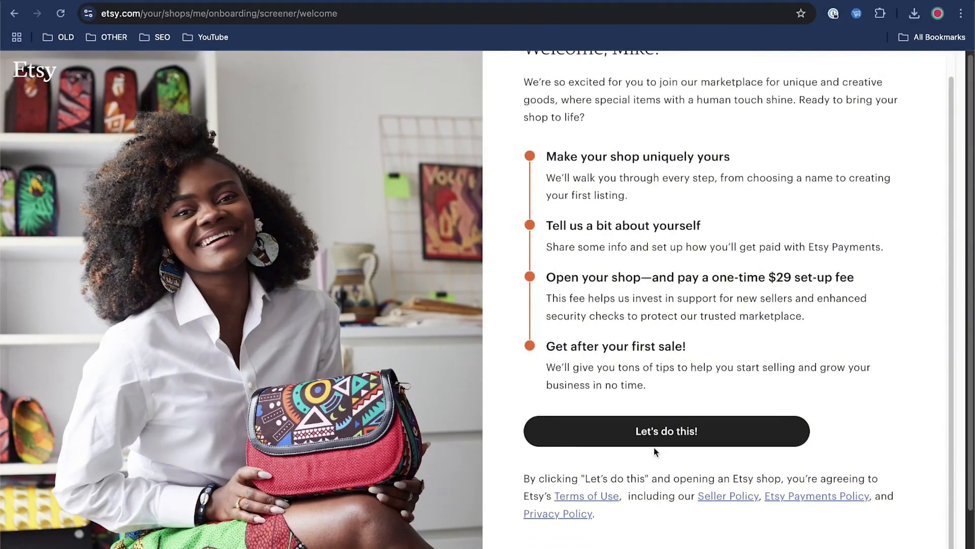
left_click(675, 432)
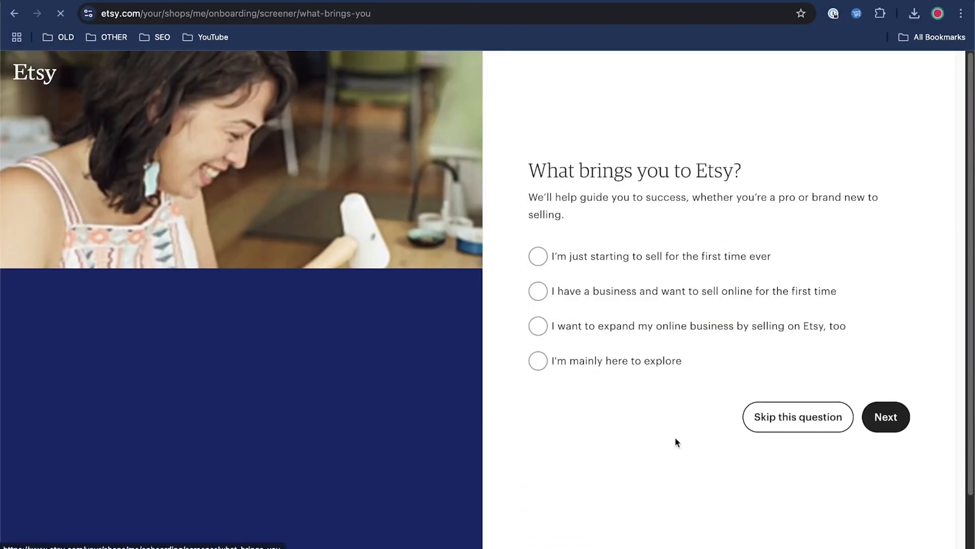
Step: Answer the onboarding questions with "I'm just starting to sell for the first time ever" and Selling online as the help topic
left_click(585, 257)
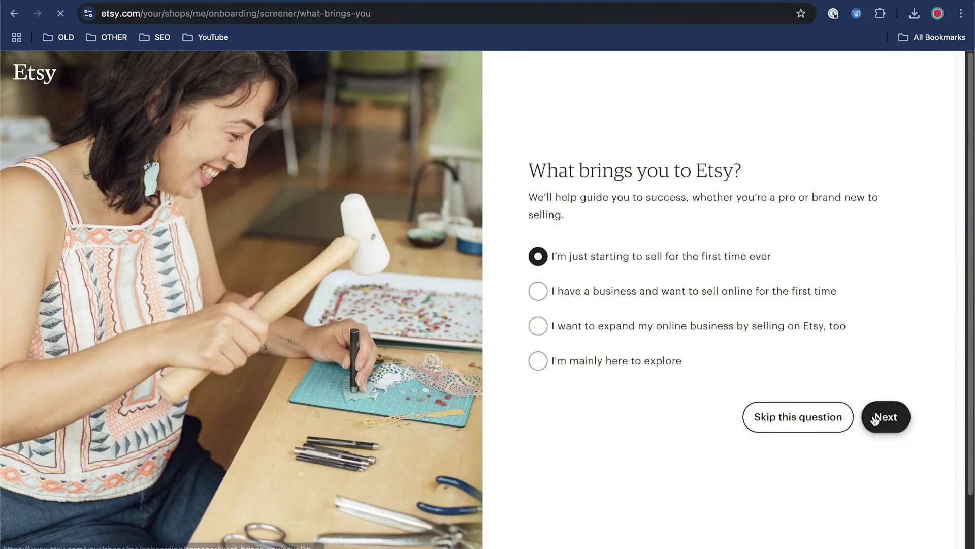
left_click(818, 423)
scroll(821, 468, "down", 5)
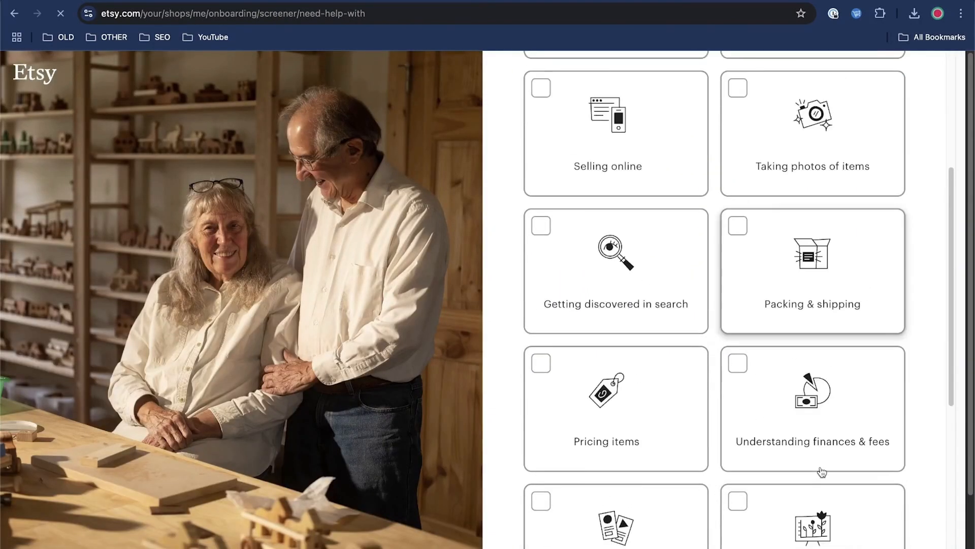
scroll(651, 373, "up", 5)
left_click(650, 373)
scroll(860, 355, "down", 10)
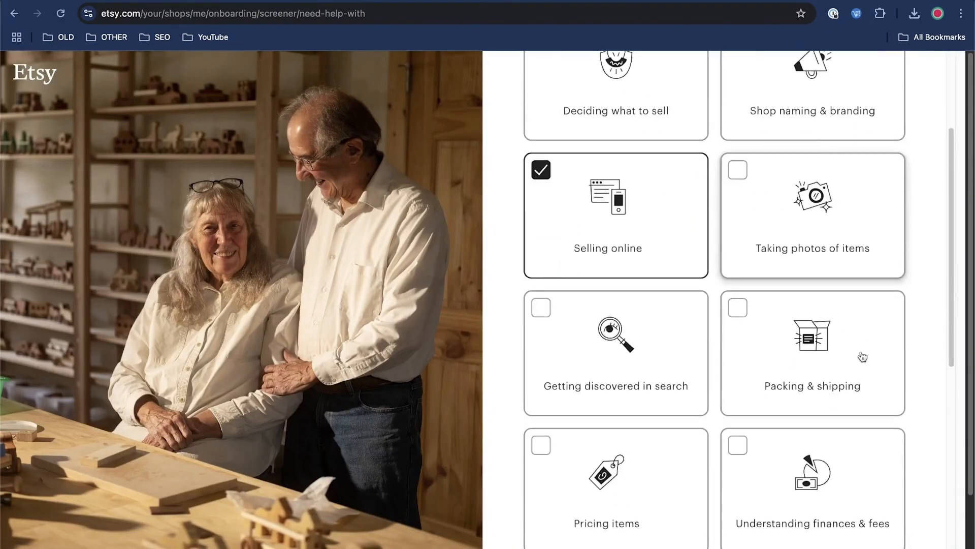
left_click(808, 502)
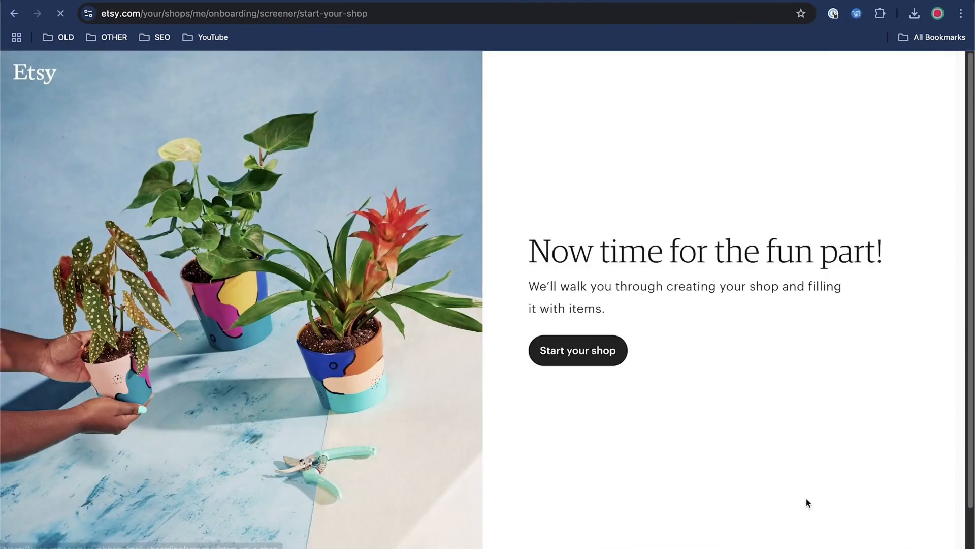
Step: Save the shop preferences as English, United States and United States Dollar, and enter Homeste as the shop name
left_click(589, 351)
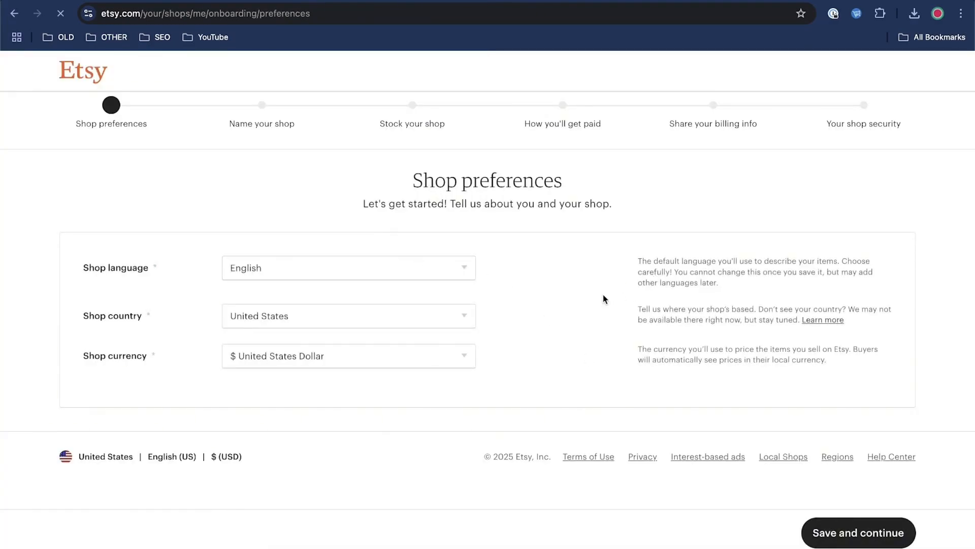
left_click(870, 529)
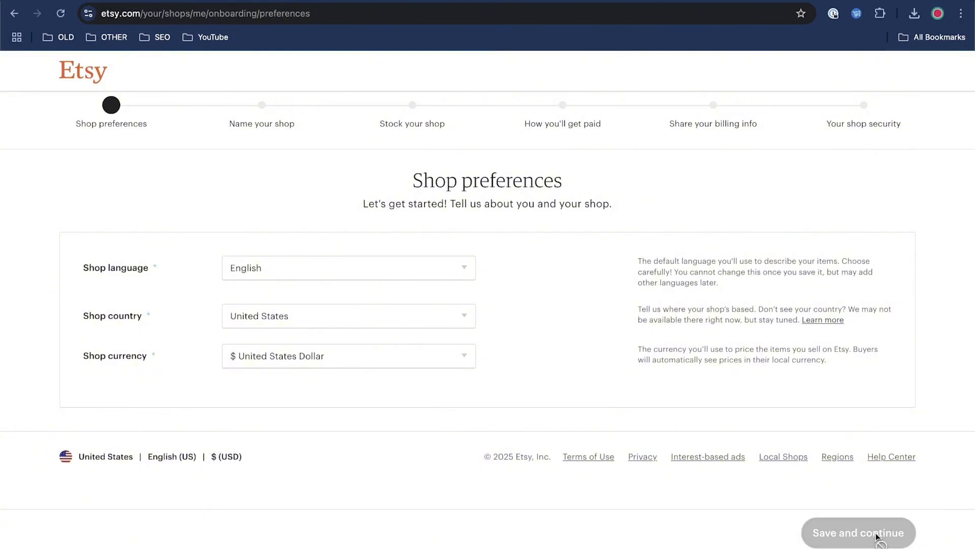
left_click(385, 306)
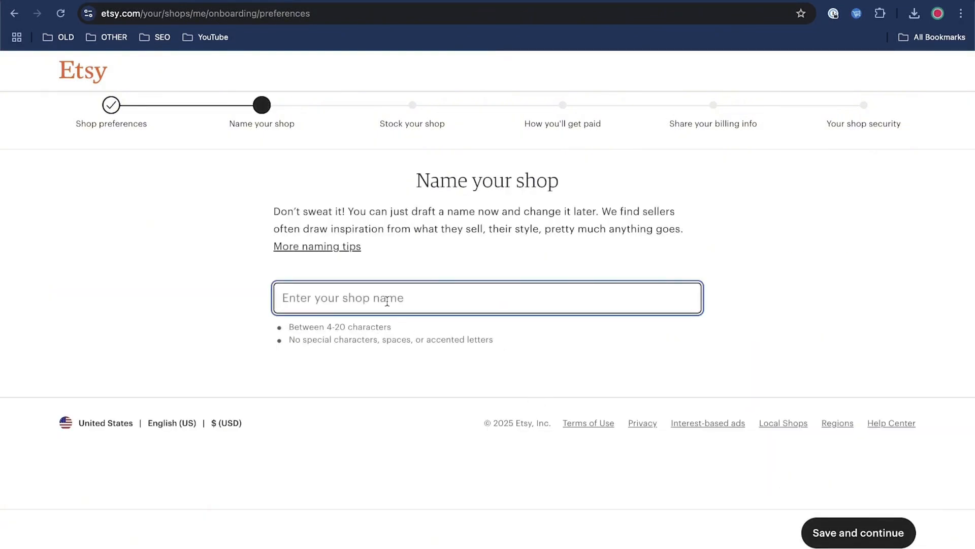
type("Homeste")
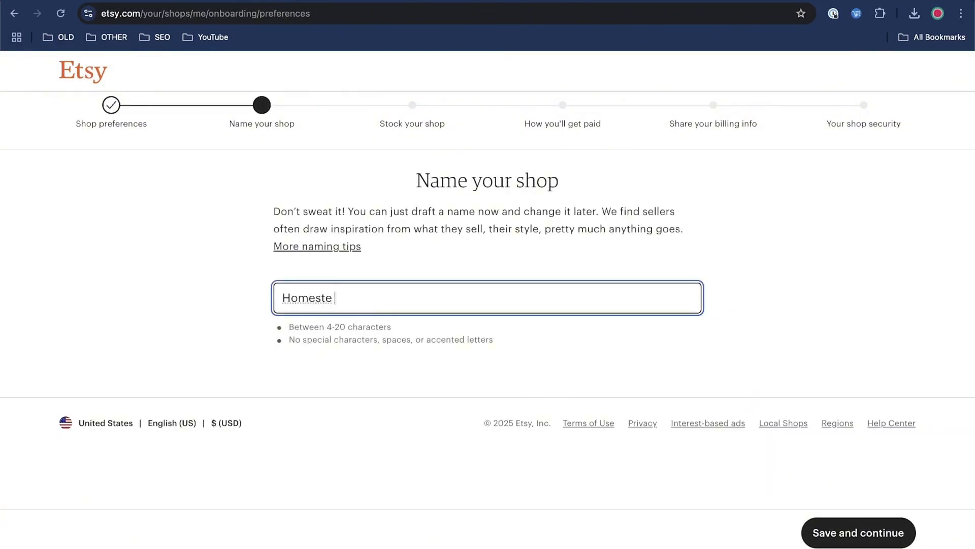
key("Return")
Step: Set the new listing's item type to Digital files and its maker to "I did"
scroll(348, 361, "down", 3)
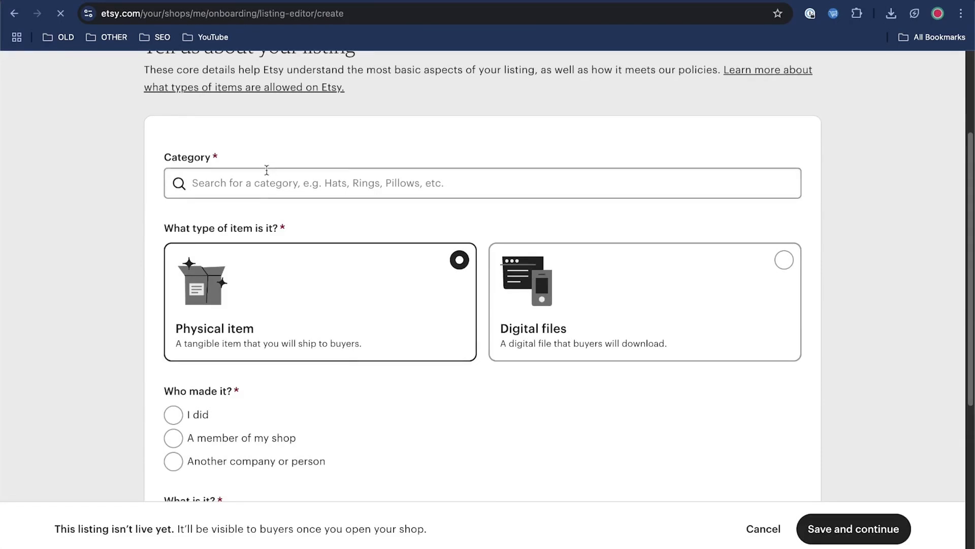
left_click(630, 330)
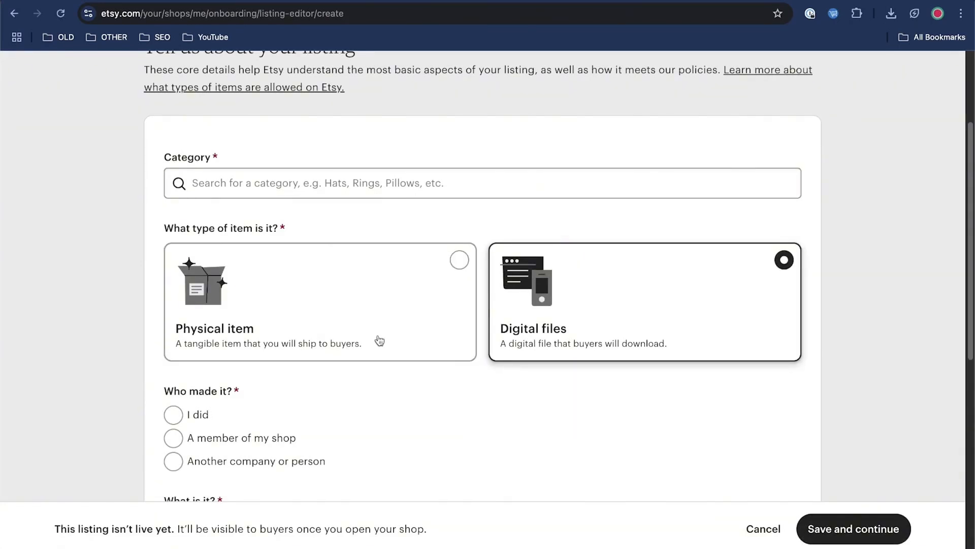
left_click(194, 420)
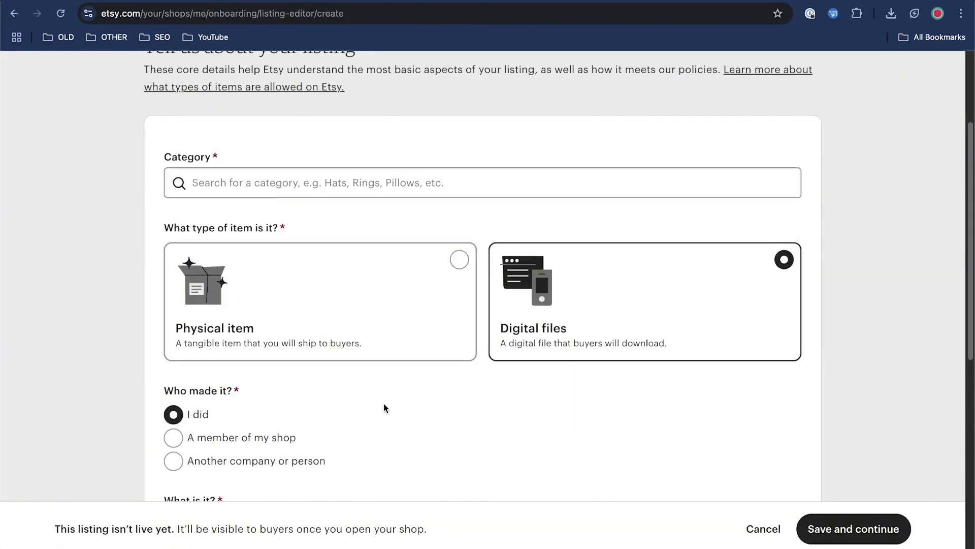
Step: Add Plant_Shelf_Build_Plan.pdf as the listing's digital file and title it "Plant Shelf Build Plan - Plans to build a plant germination shelf"
scroll(386, 405, "down", 3)
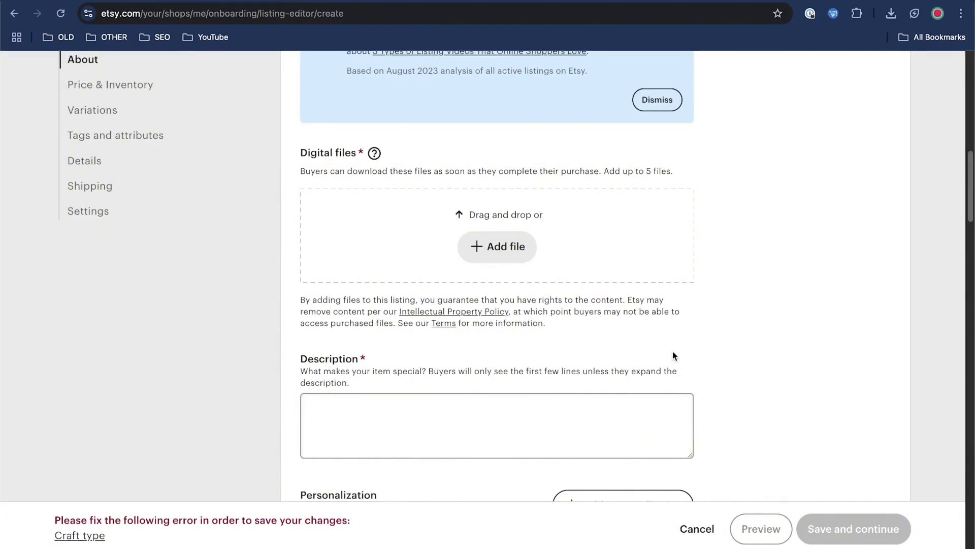
scroll(680, 371, "down", 5)
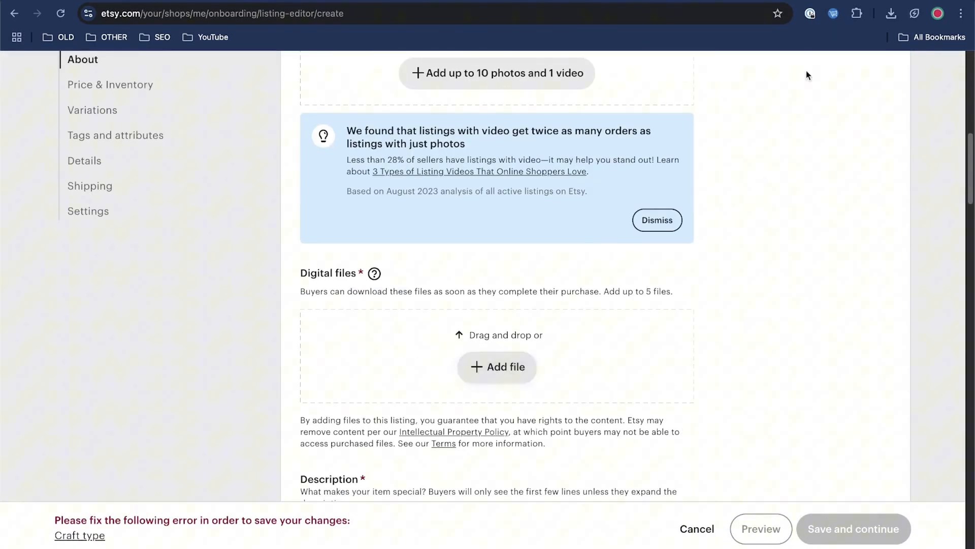
left_click(894, 14)
left_click_drag(751, 68, 681, 356)
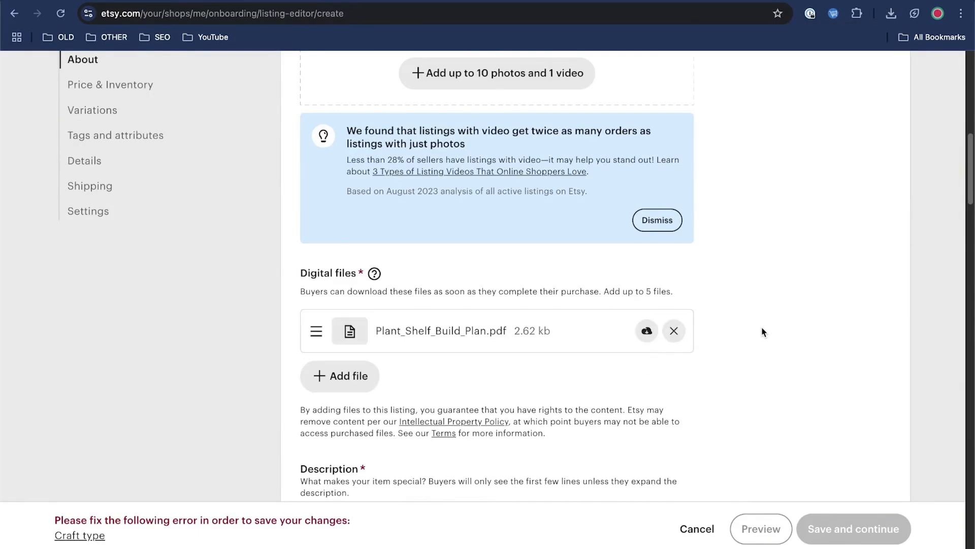
scroll(761, 332, "up", 3)
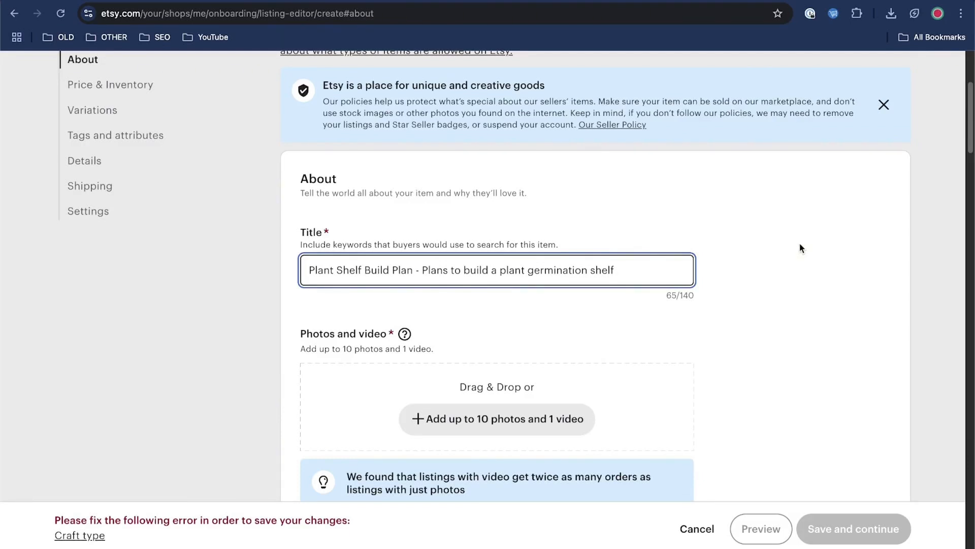
Step: Switch to Google Trends in a new browser tab
key("super+t")
type("trens")
key("BackSpace")
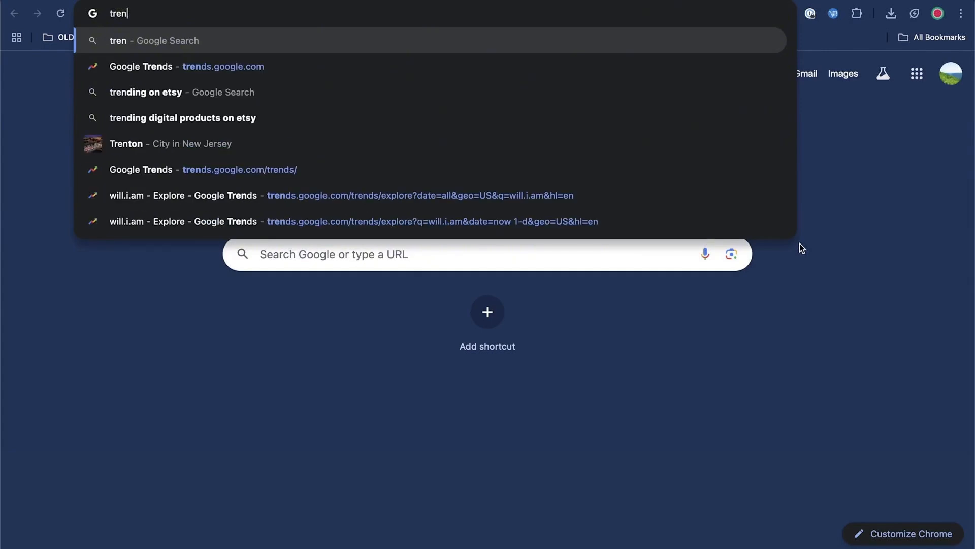
type("ds.google.com")
key("Return")
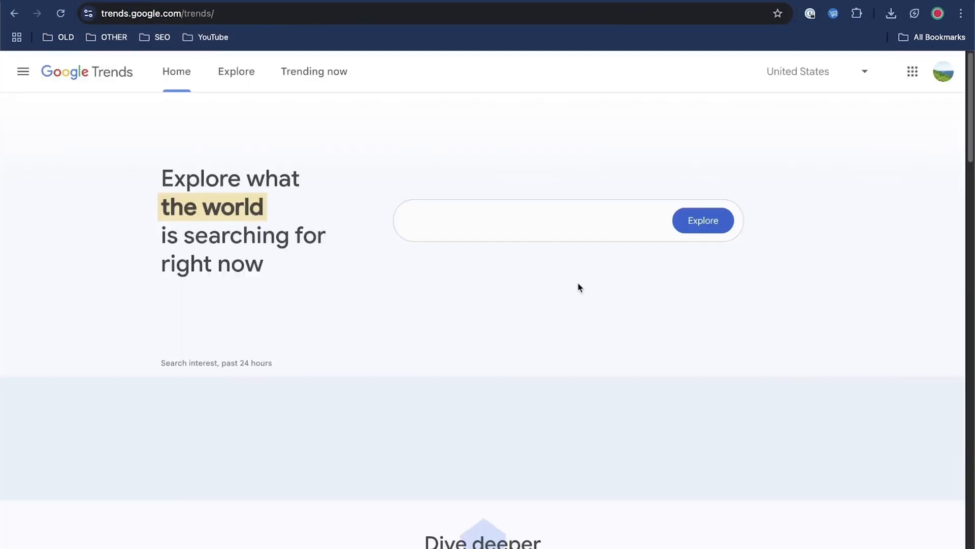
Step: Explore the search trend for "plant germination stand" in the United States
left_click(540, 235)
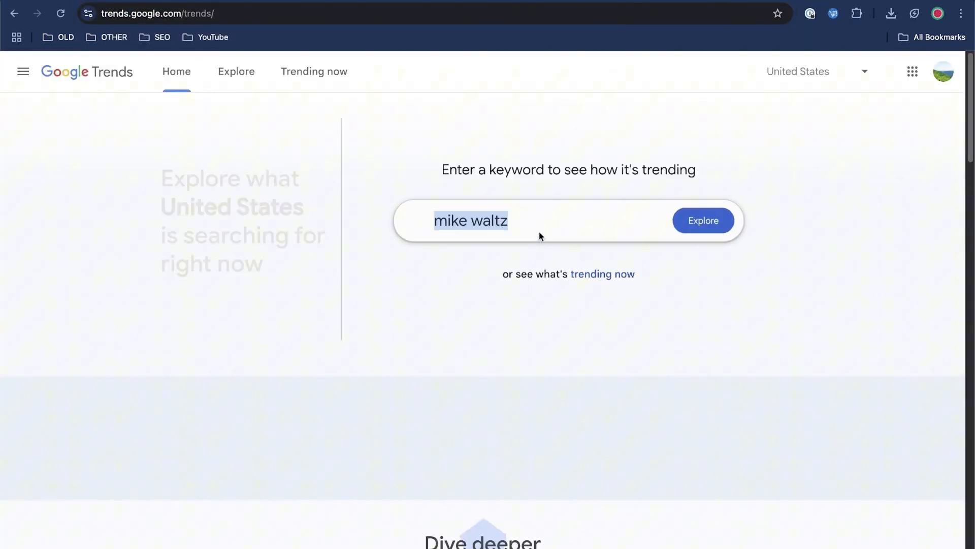
type("plant ge")
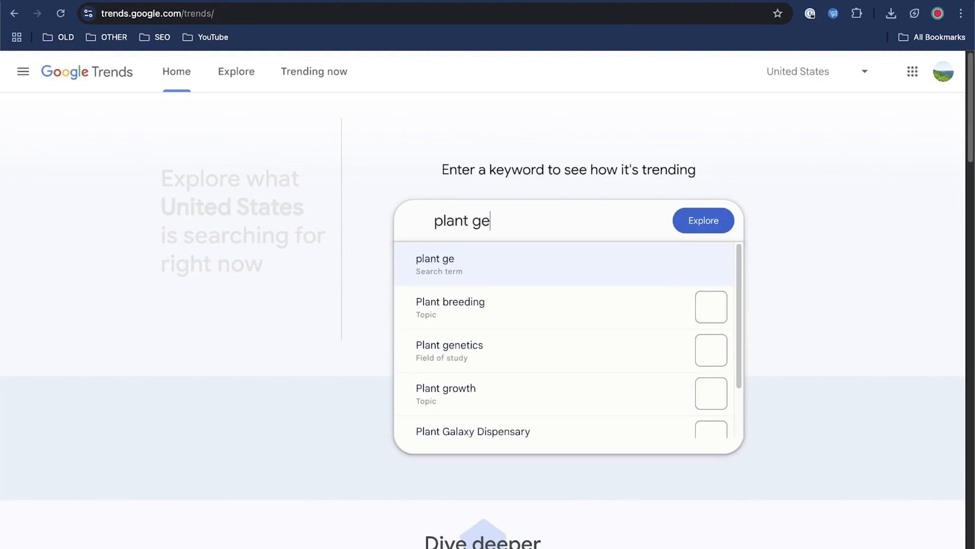
type("rmination sta")
key("BackSpace")
type("tand")
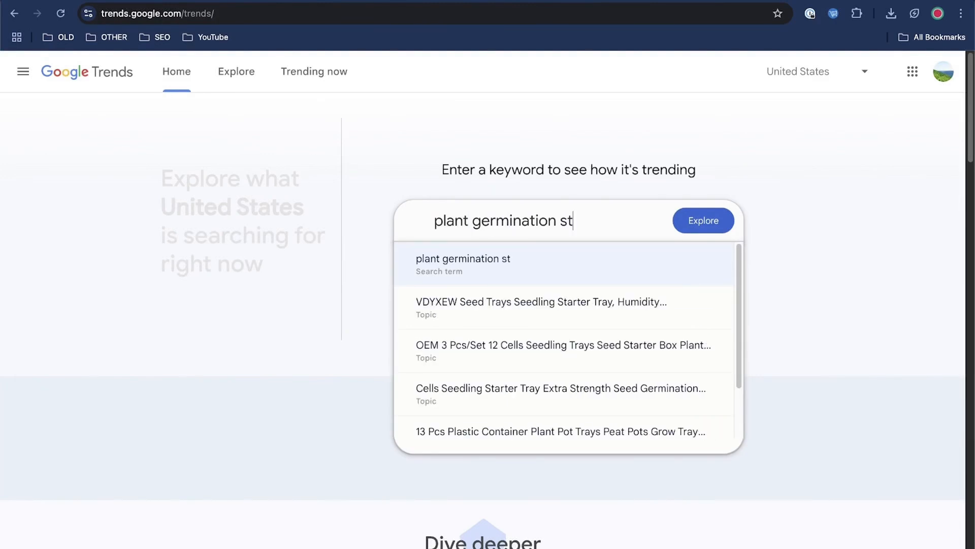
key("Return")
Step: Compare United States search interest for "plant germination" and "plant germinating" from 2004 to the present
left_click(652, 155)
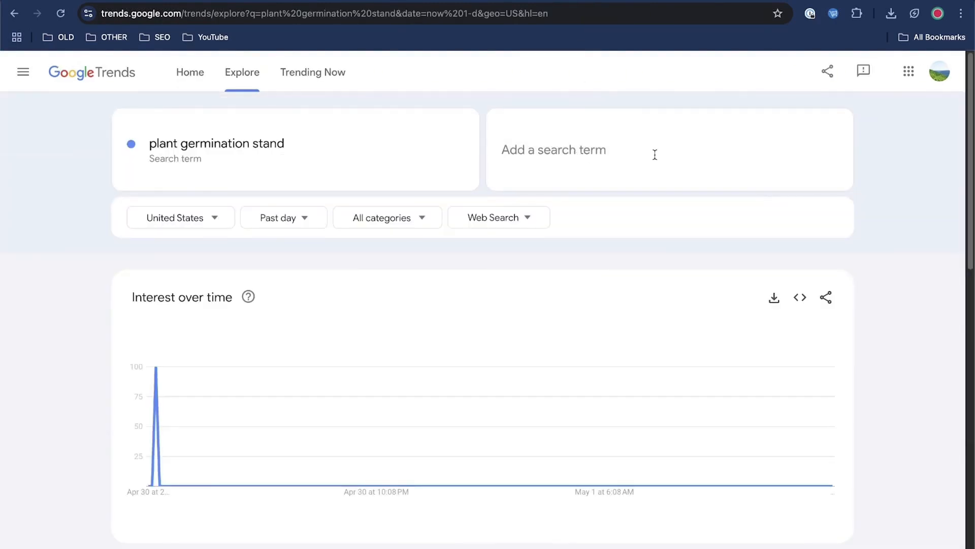
type("plant germination stand")
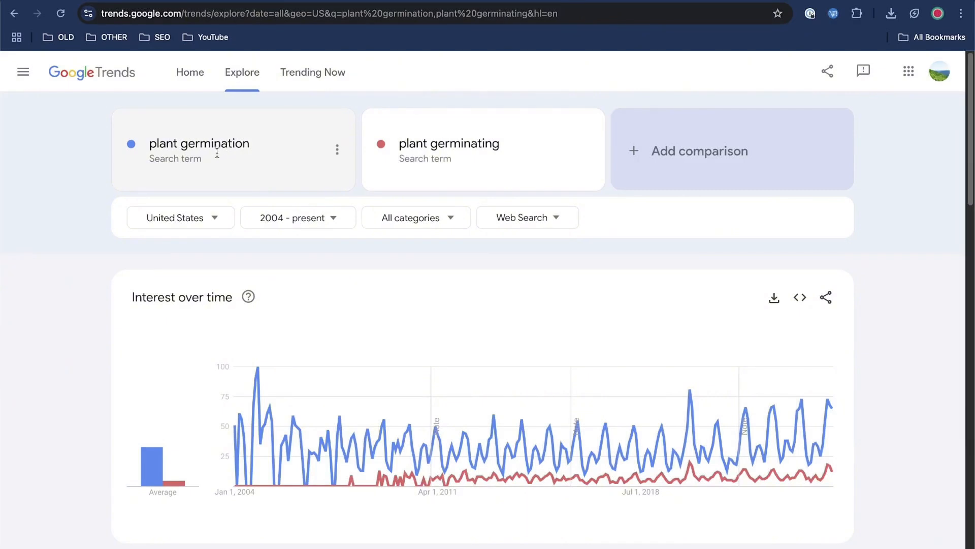
right_click(722, 147)
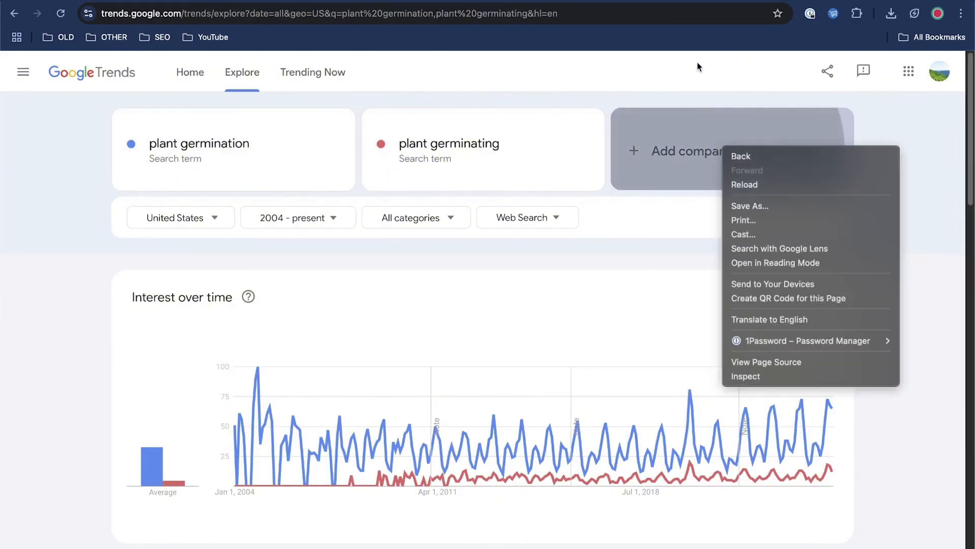
left_click(630, 223)
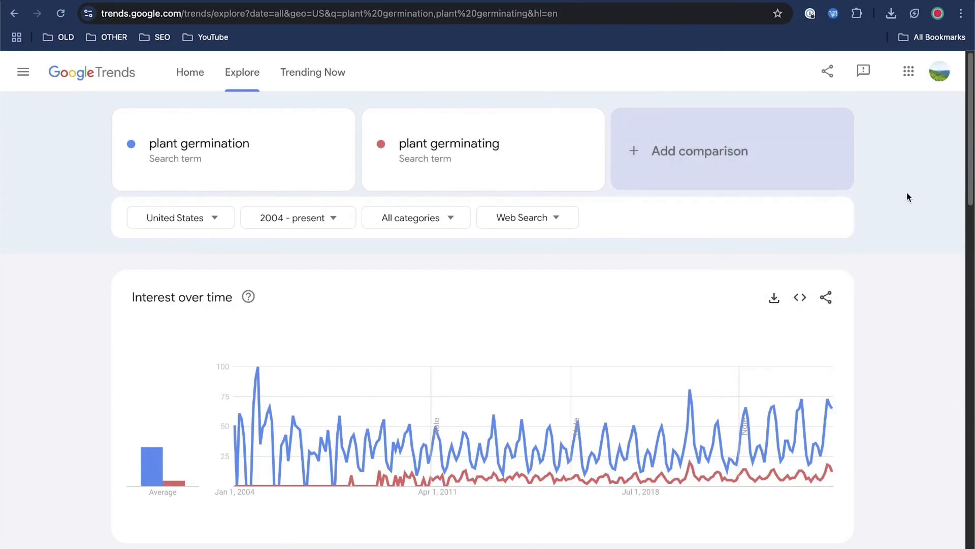
Step: Switch back to the Etsy listing editor and add five plant shelf photos, with the shelf beside the window as primary
left_click(625, 1)
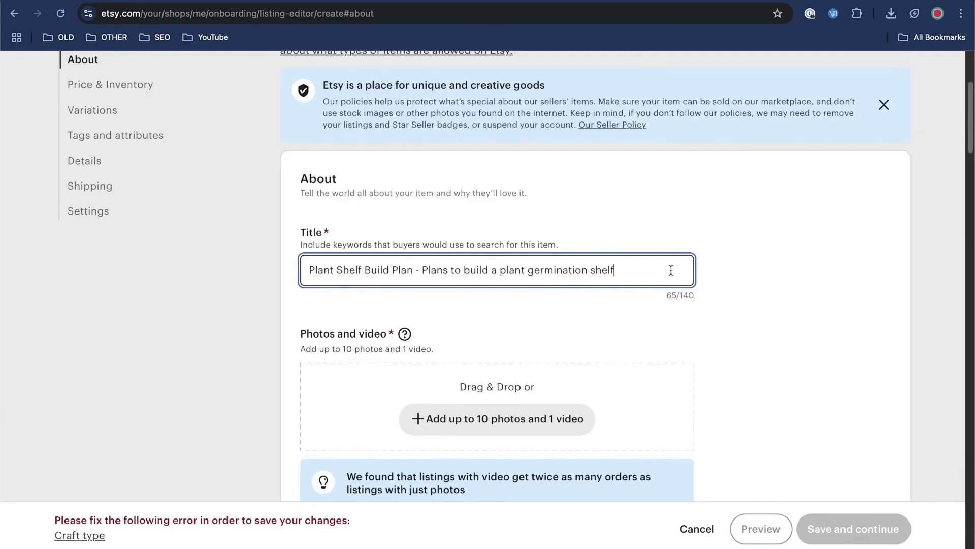
scroll(799, 277, "down", 2)
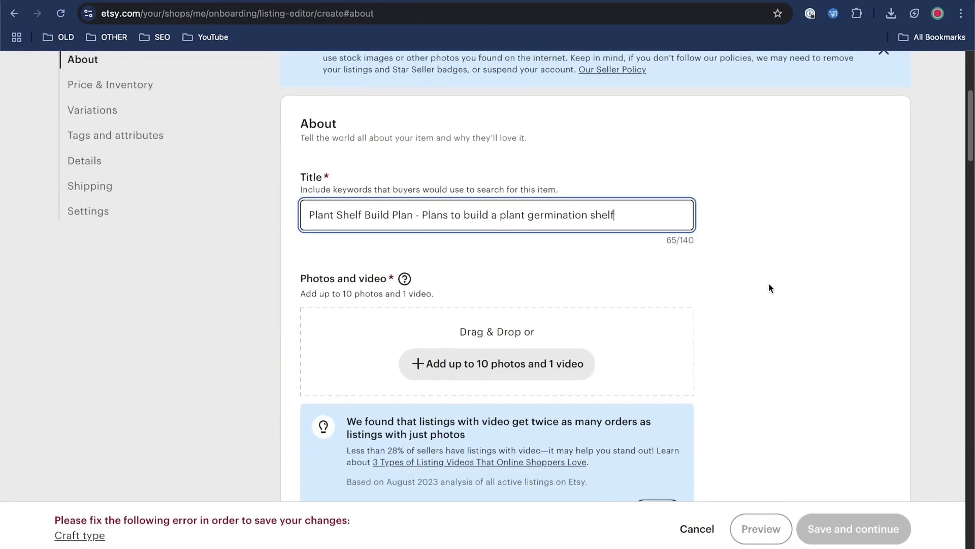
scroll(582, 310, "down", 2)
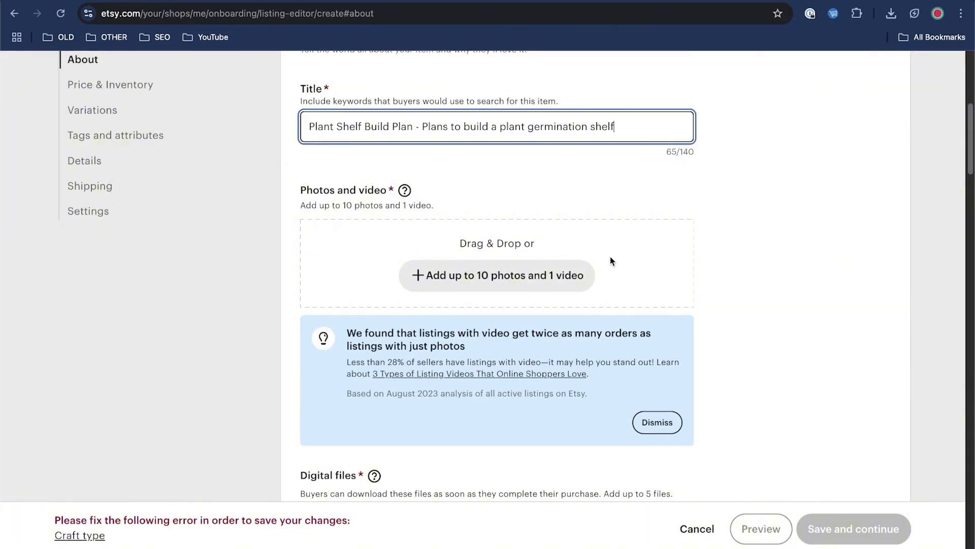
scroll(855, 236, "up", 1)
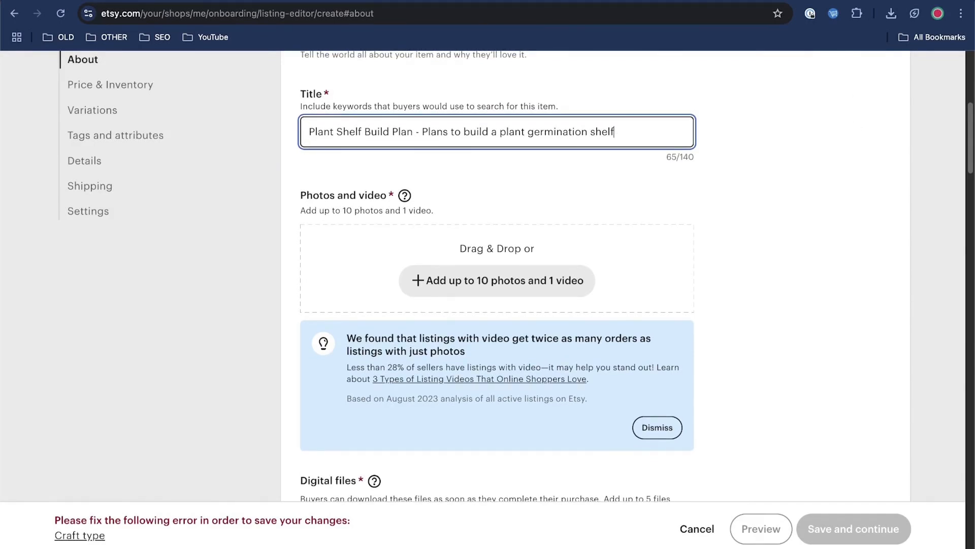
scroll(770, 355, "down", 3)
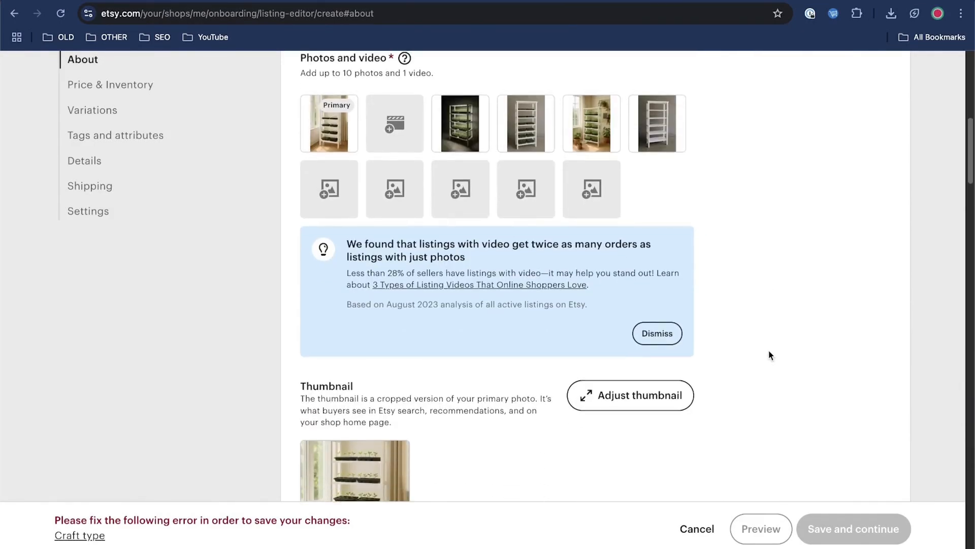
scroll(765, 334, "up", 2)
scroll(766, 334, "down", 7)
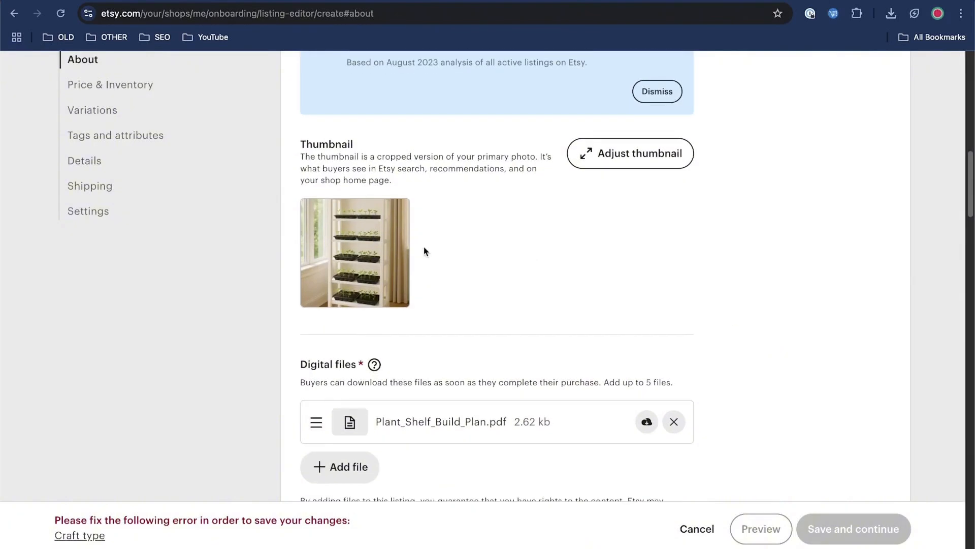
Step: Open the thumbnail adjustment for the primary photo and apply it at the minimum zoom
left_click(654, 153)
mouse_move(429, 407)
left_mouse_down()
mouse_move(451, 406)
mouse_move(430, 407)
left_mouse_up()
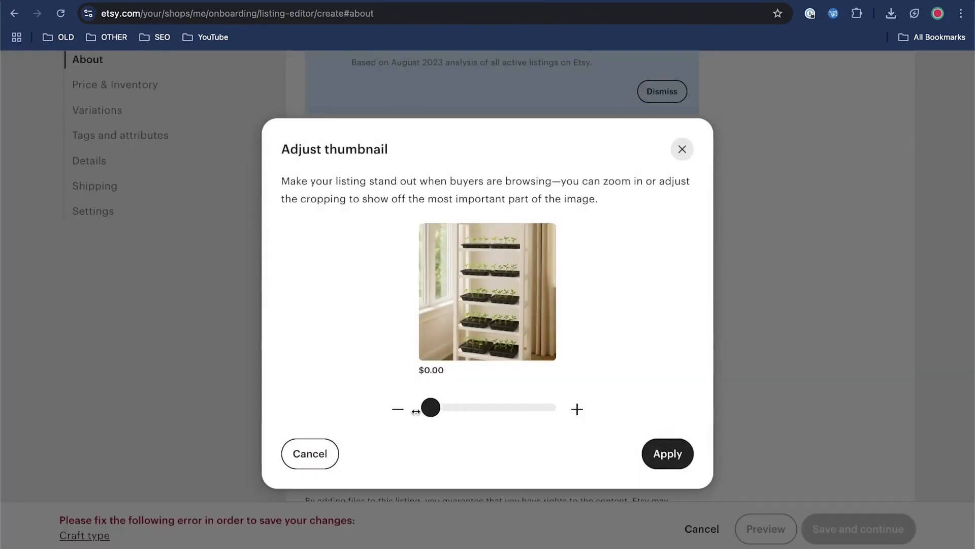
left_click(666, 453)
Step: Paste the copied product description into the listing, including the shelf dimensions 4 ft wide x 2 ft deep x 7 ft tall
scroll(772, 302, "down", 3)
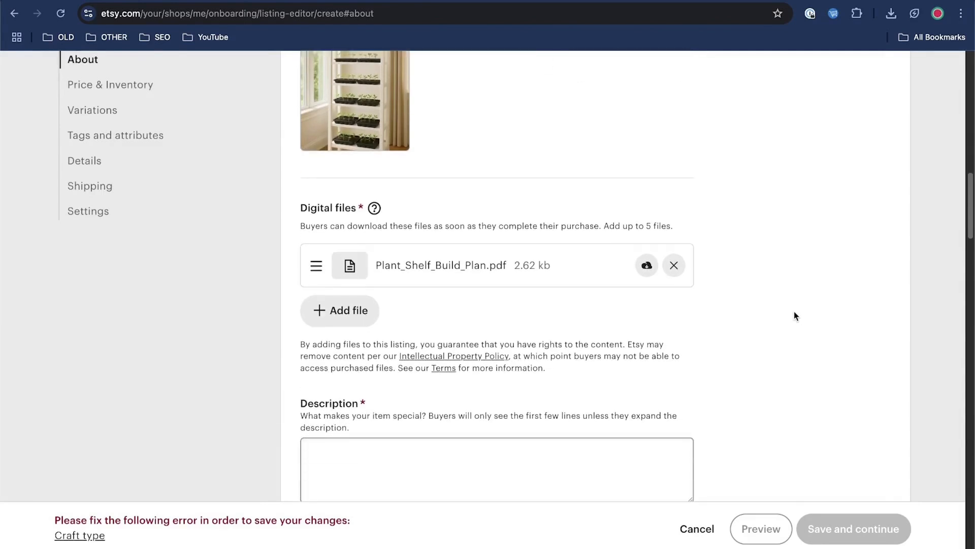
scroll(795, 315, "down", 1)
scroll(692, 269, "down", 2)
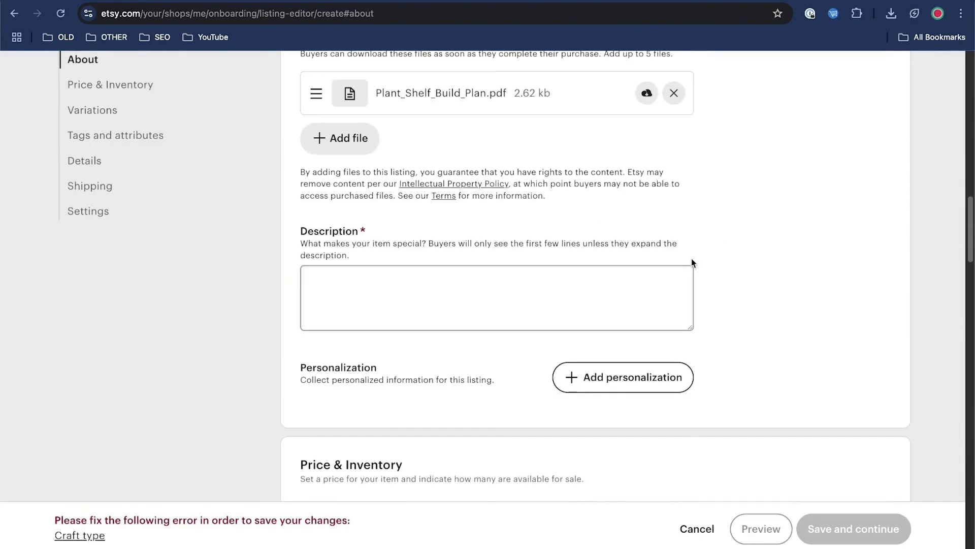
scroll(584, 259, "down", 1)
left_click(573, 247)
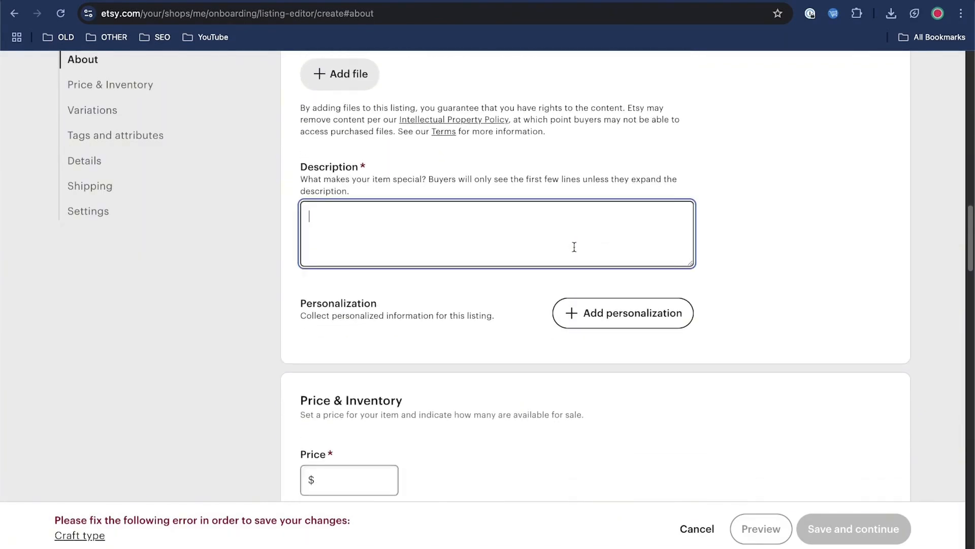
key("super+v")
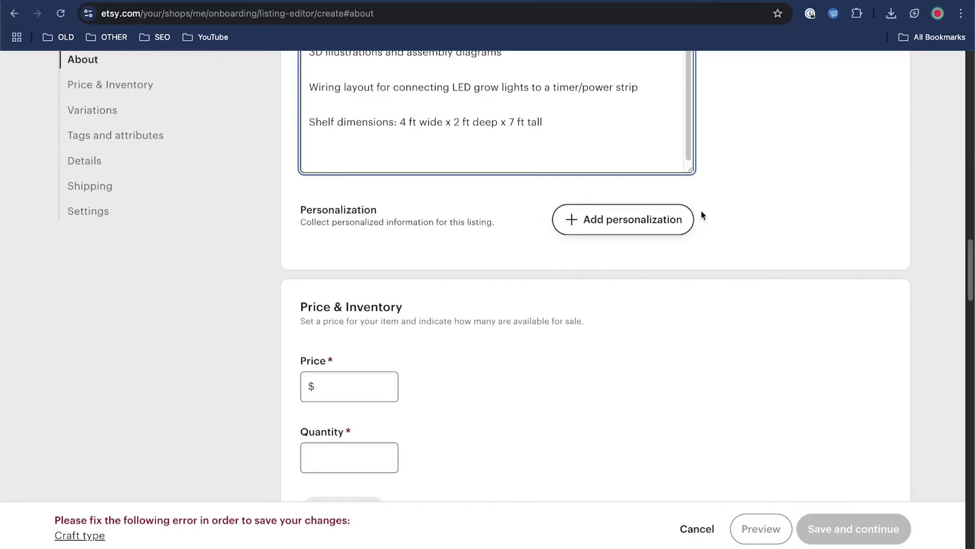
Step: Set the listing's price to $8.99
scroll(766, 233, "down", 2)
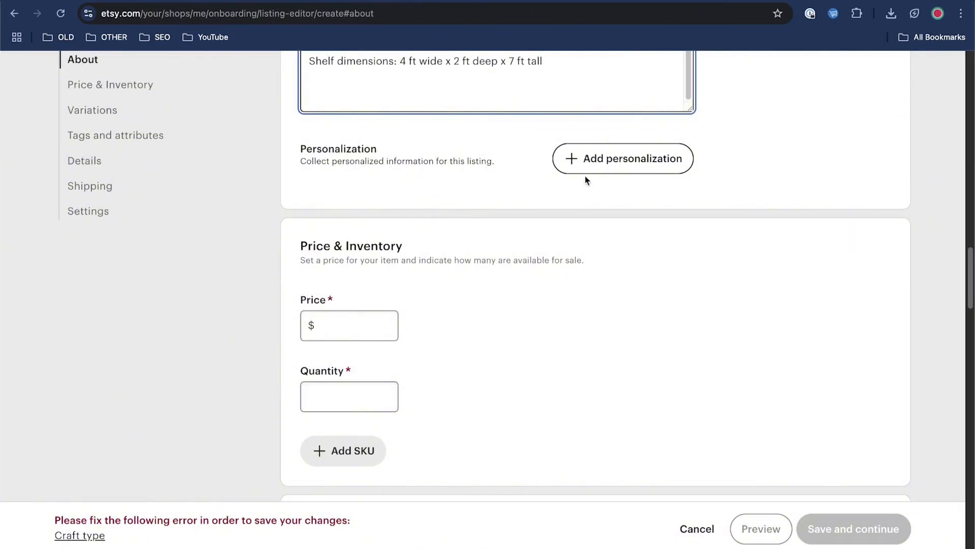
scroll(503, 323, "down", 3)
left_click(367, 242)
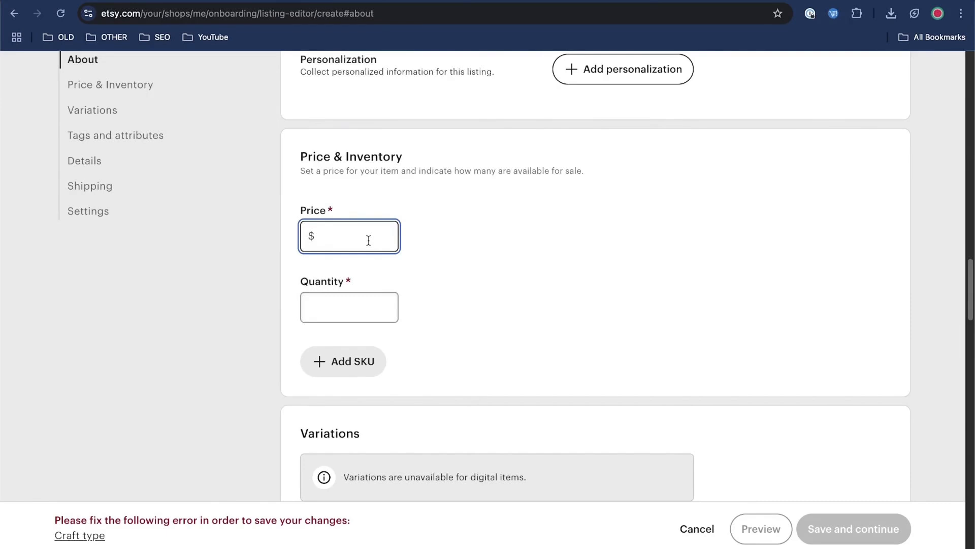
type("8.99")
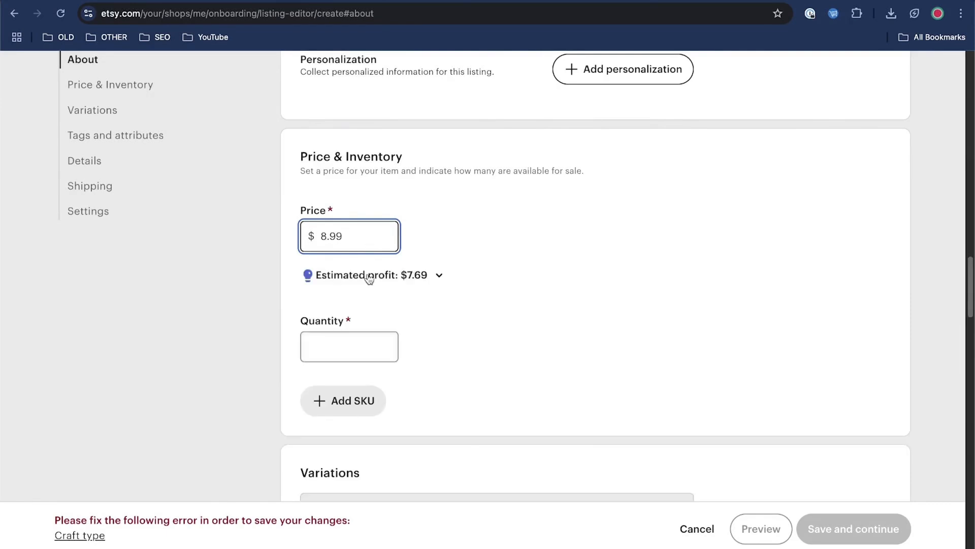
Step: Examine the estimated profit breakdown for the listing, including the costs entry and the estimated fees
left_click(427, 276)
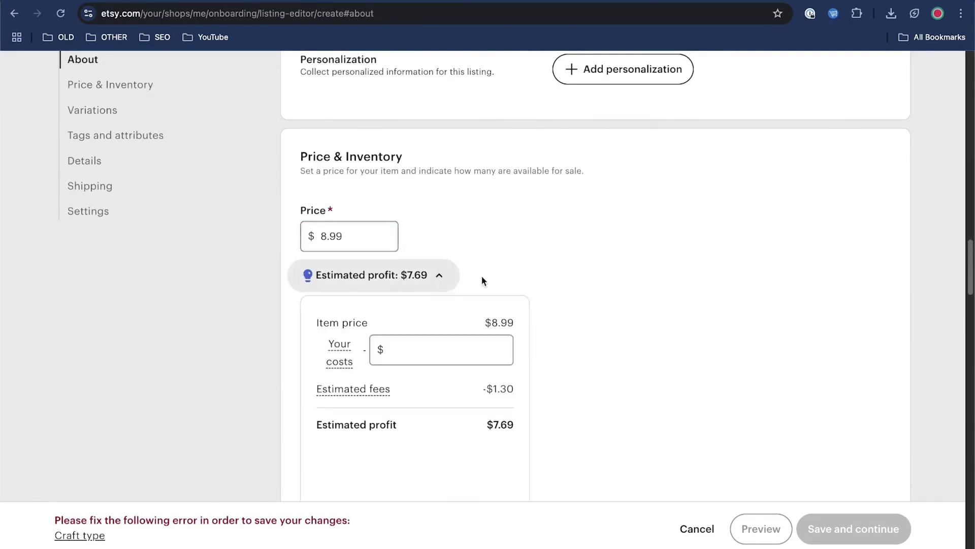
scroll(625, 257, "down", 2)
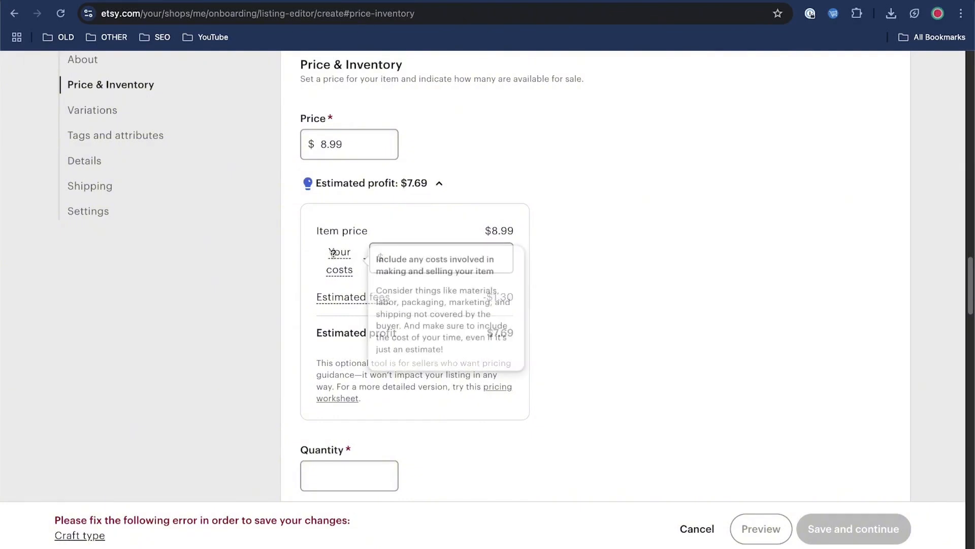
left_click(496, 264)
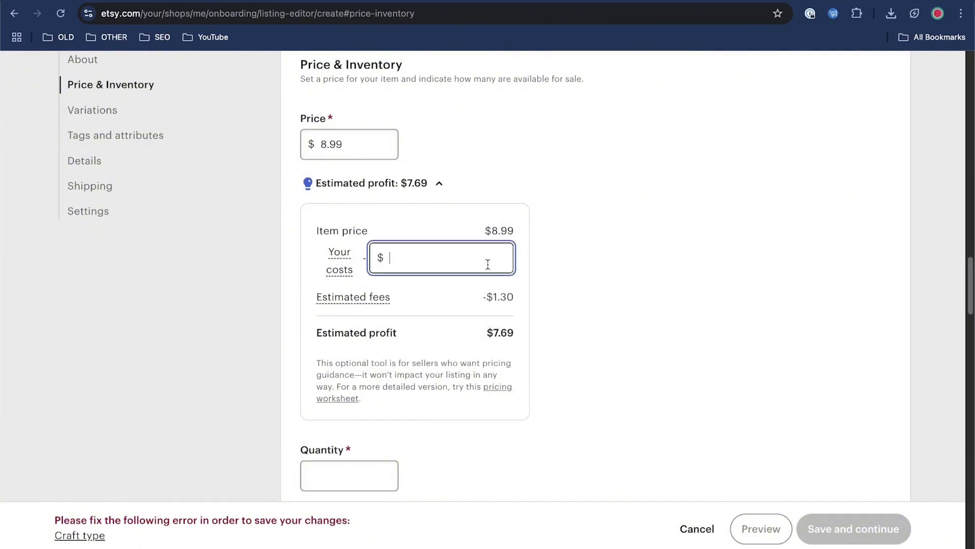
left_click(688, 357)
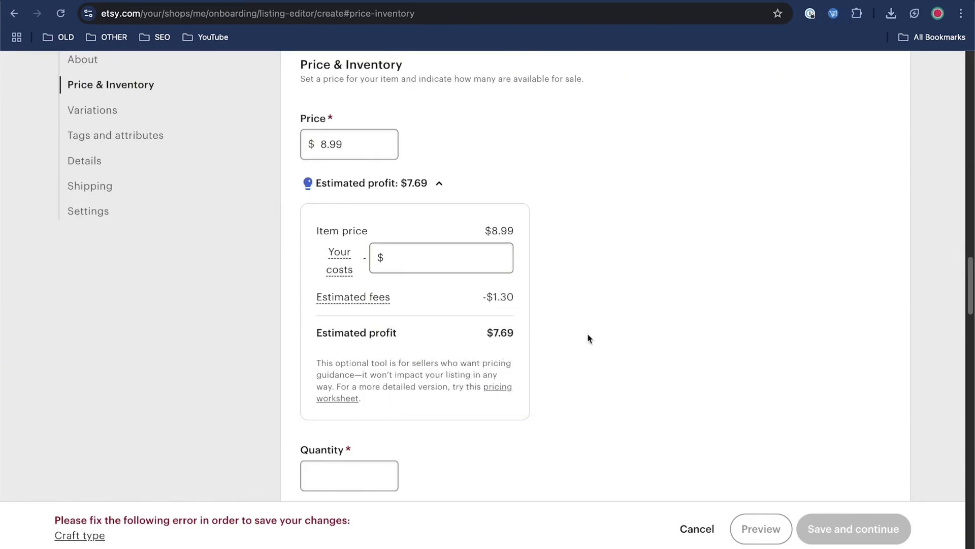
Step: Set the listing's available quantity to 999
scroll(589, 336, "down", 3)
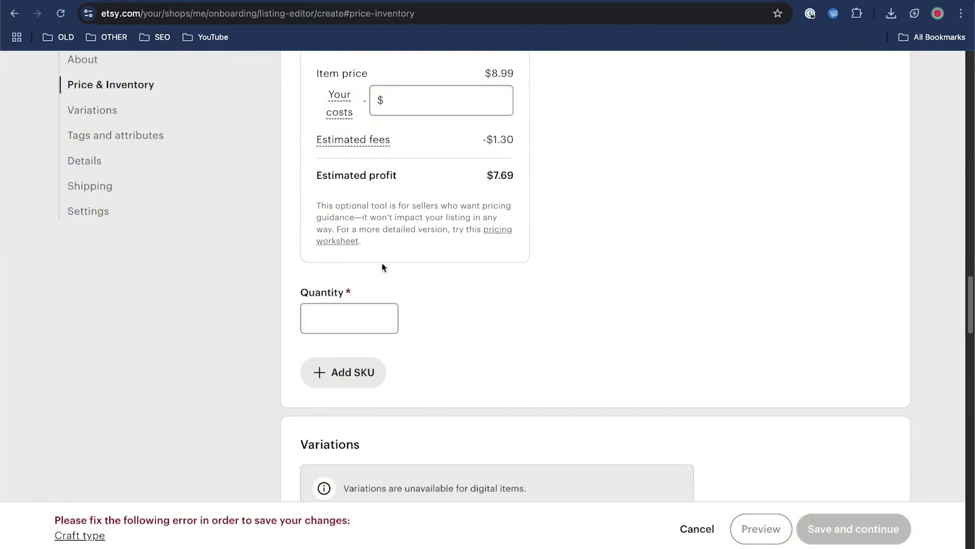
left_click(334, 310)
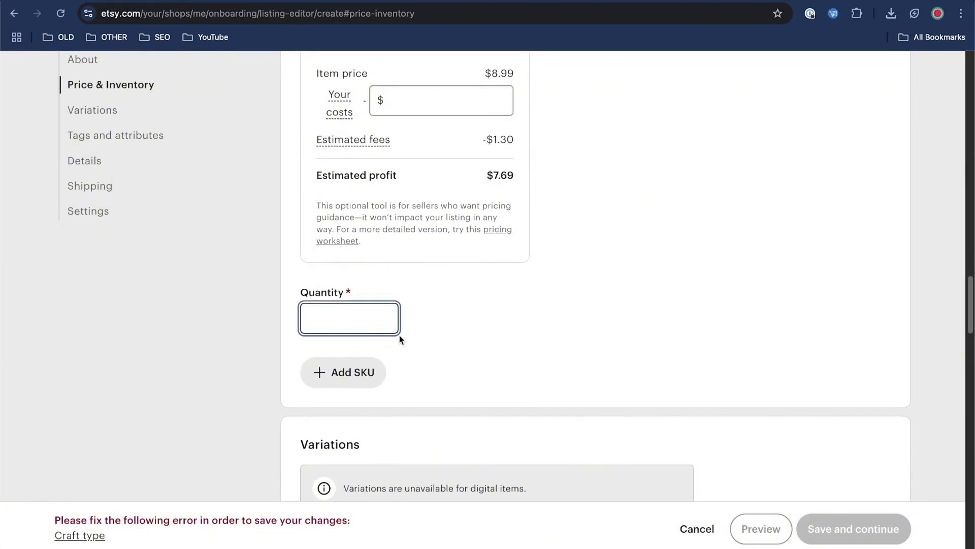
type("999")
left_click(615, 316)
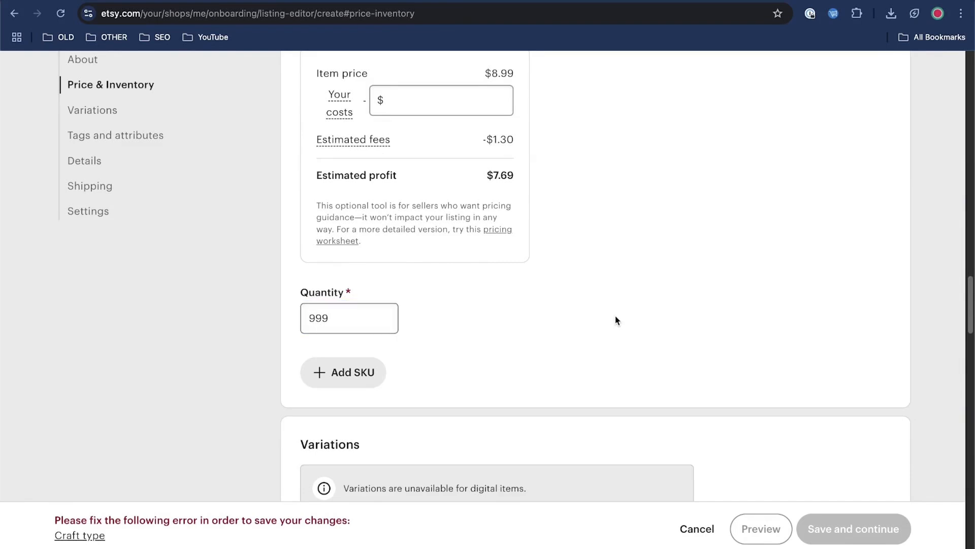
Step: Search the craft types for "wood" and select Woodworking & carpentry for the listing
scroll(633, 315, "up", 3)
scroll(682, 311, "down", 6)
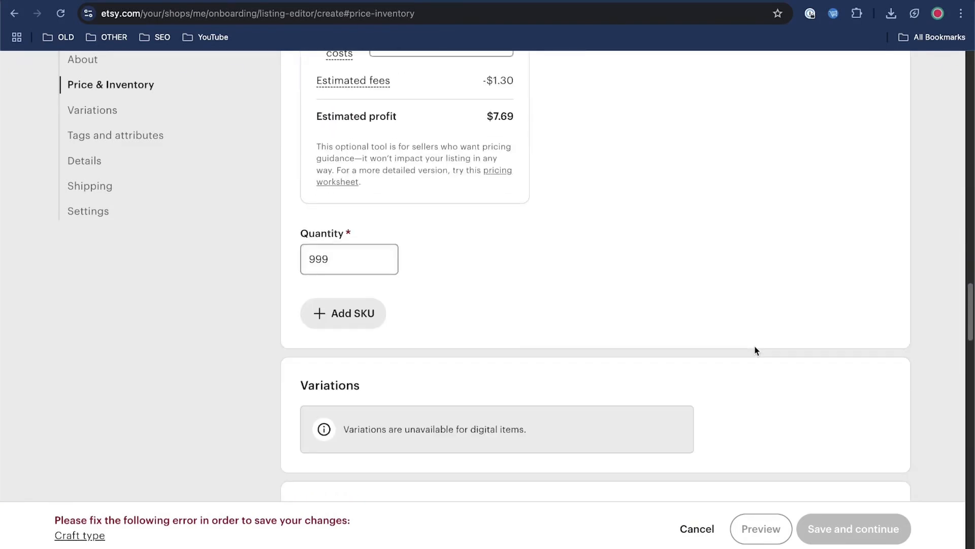
scroll(635, 362, "down", 4)
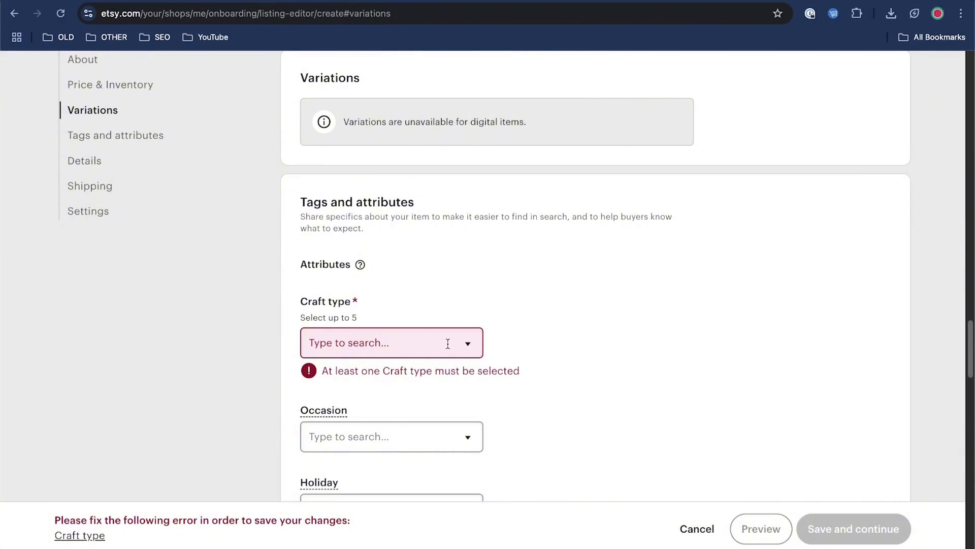
left_click(448, 343)
scroll(523, 346, "down", 3)
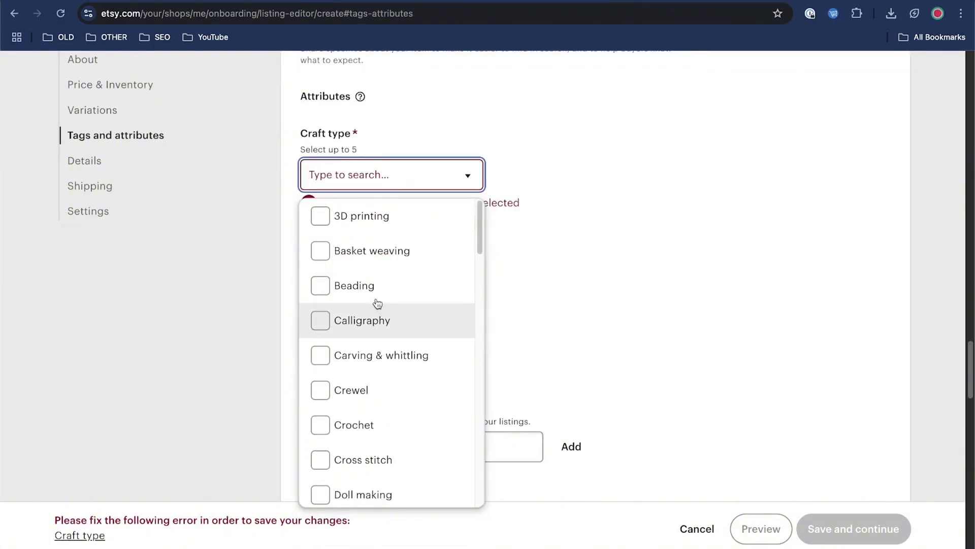
type("wood")
left_click(320, 216)
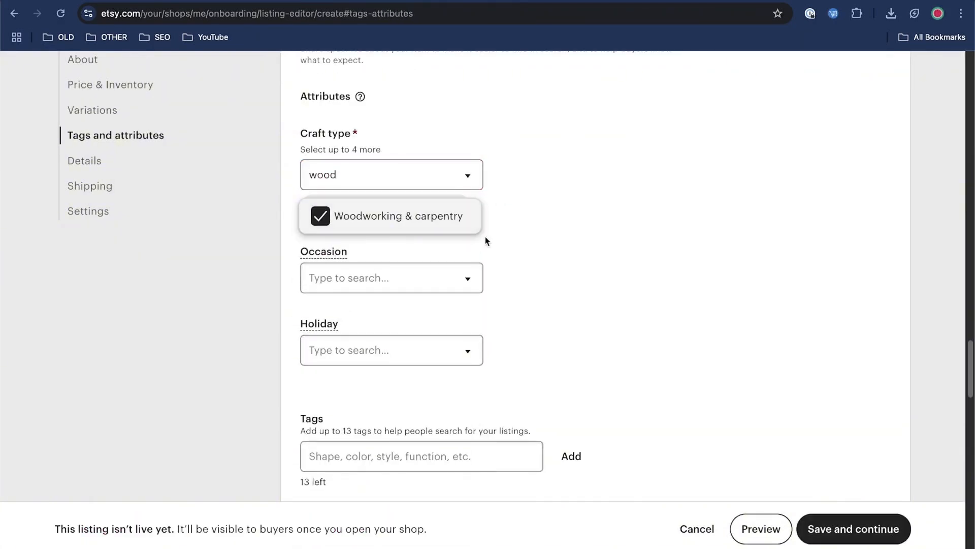
Step: Leave the optional tags and materials empty, then save the listing and continue the shop setup
scroll(556, 241, "down", 2)
scroll(529, 294, "down", 5)
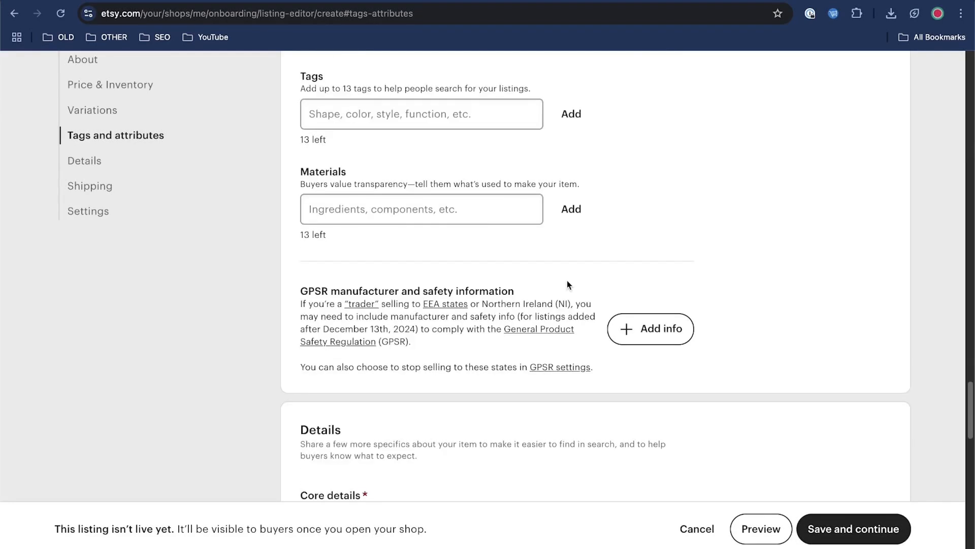
left_click(457, 115)
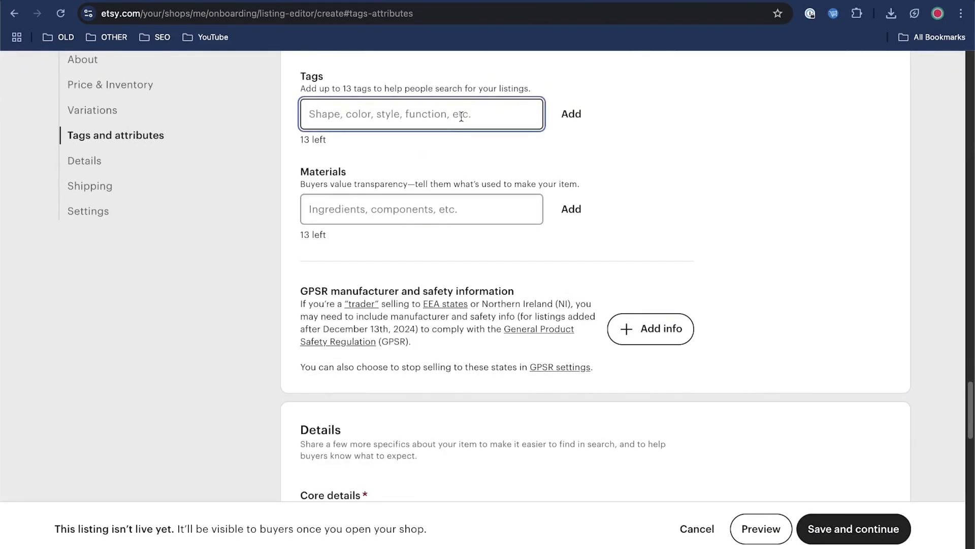
scroll(635, 304, "down", 15)
left_click(841, 527)
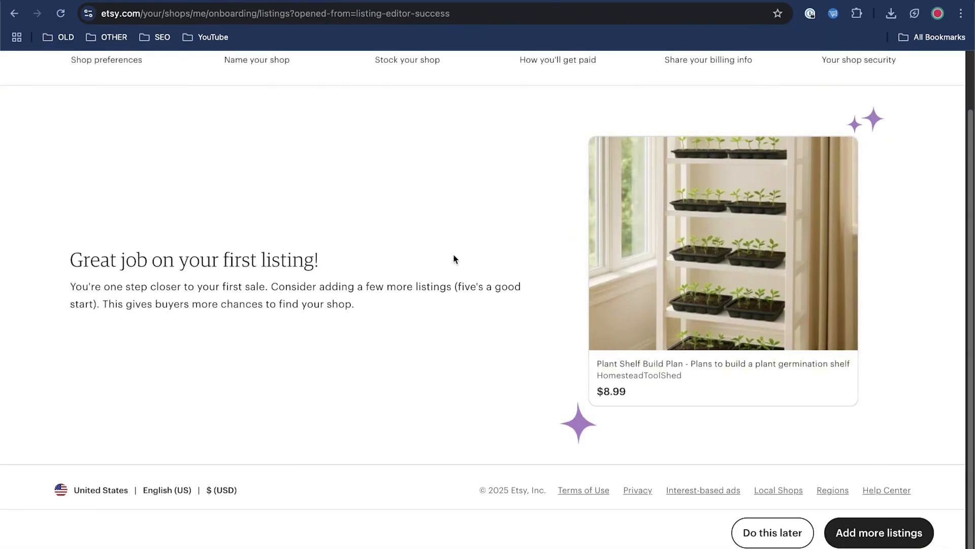
Step: Postpone adding more listings and continue to the shop's payment setup
scroll(503, 328, "up", 2)
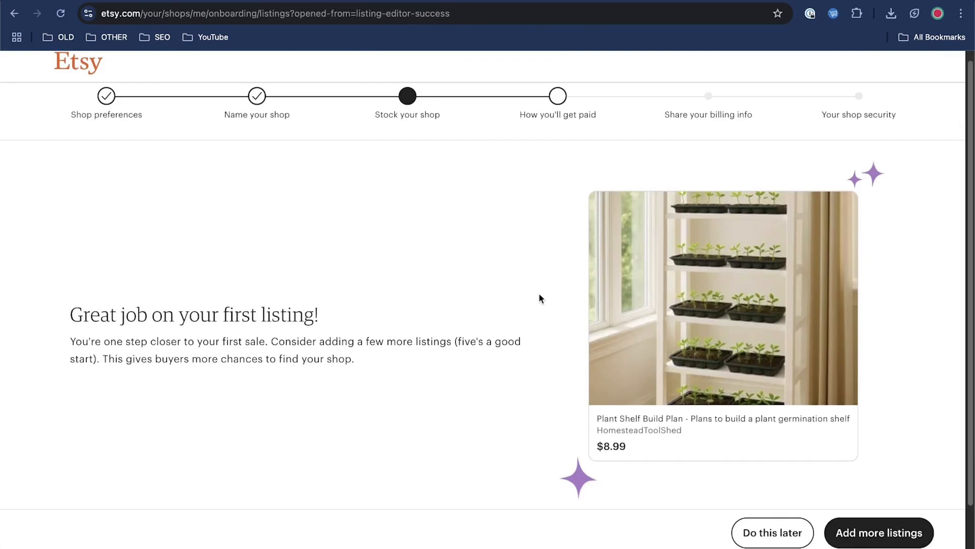
scroll(540, 295, "down", 2)
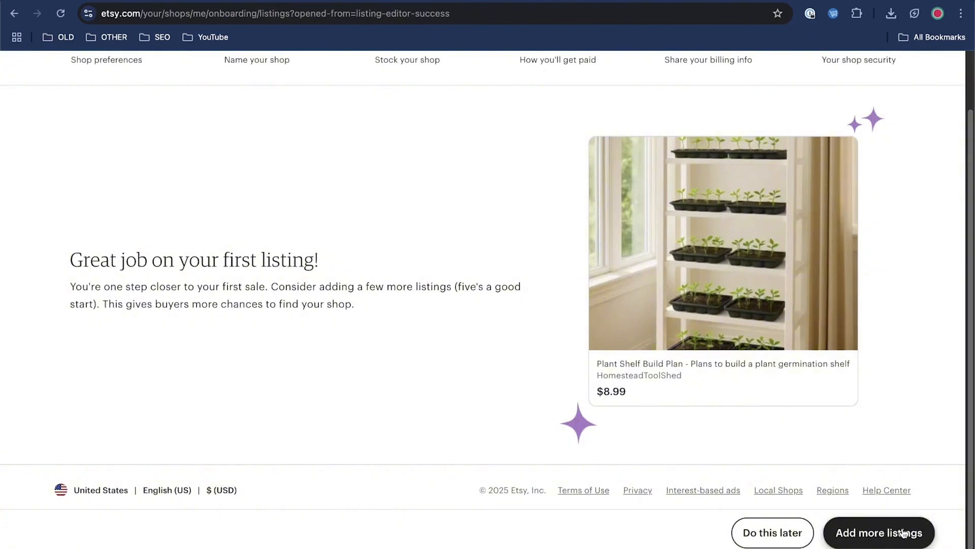
left_click(754, 543)
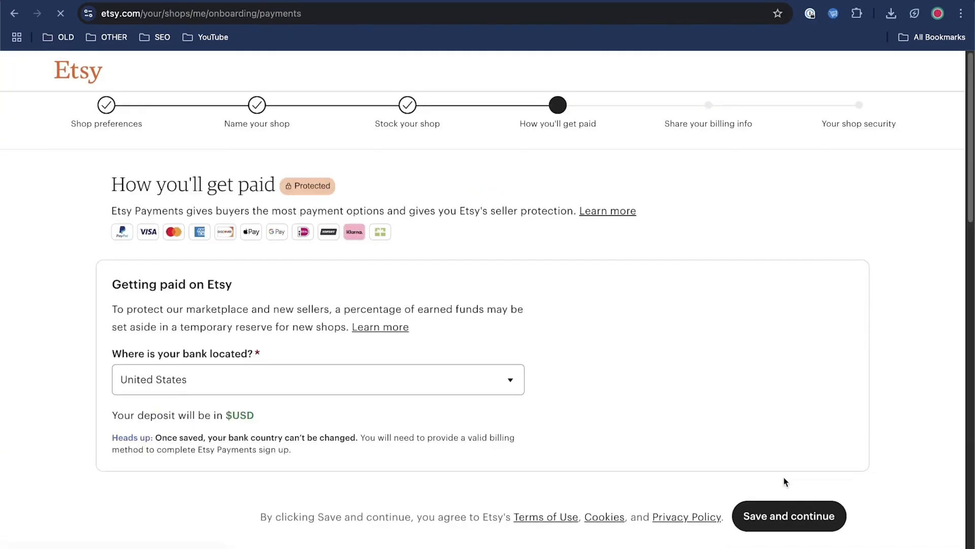
Step: Review the bank country choices and the seller types for tax purposes in the payment setup
scroll(809, 373, "down", 3)
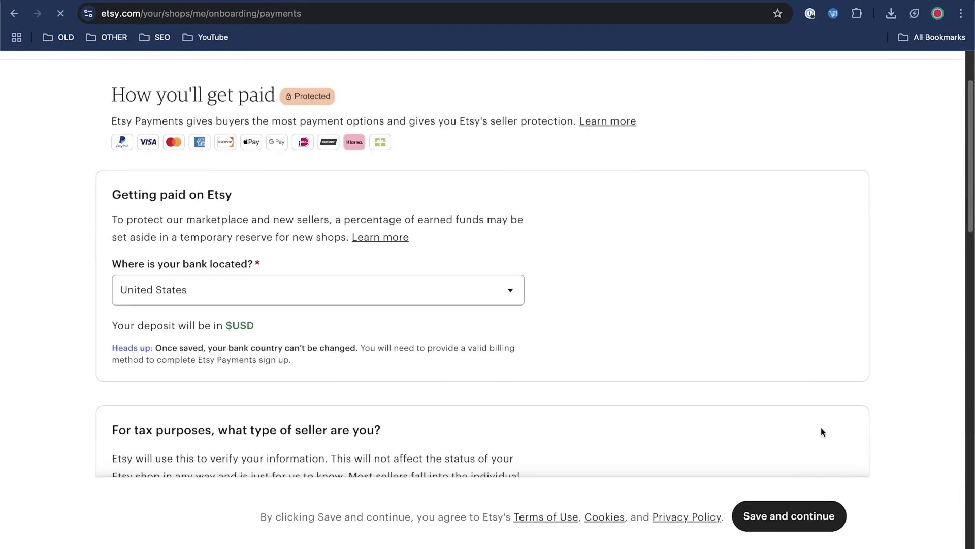
left_click(413, 283)
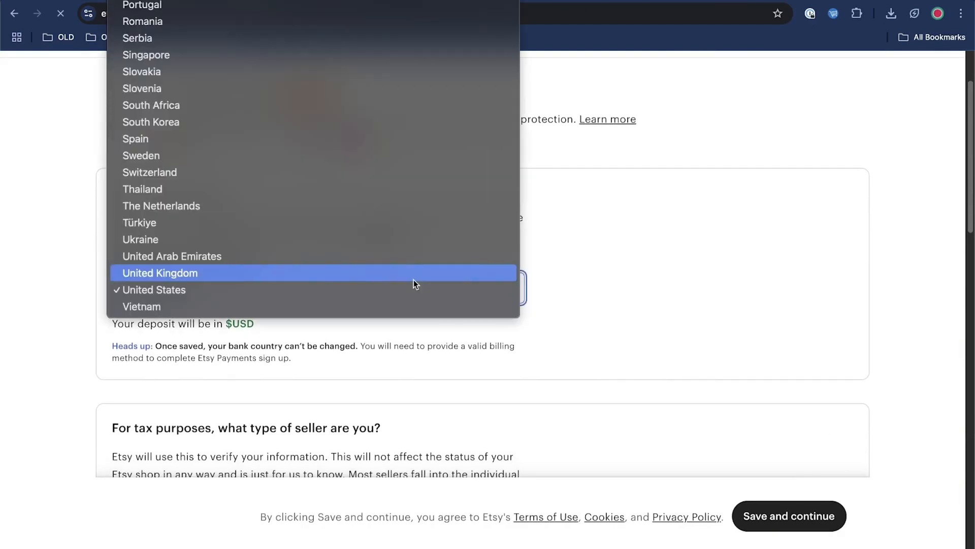
left_click(614, 281)
scroll(637, 282, "down", 3)
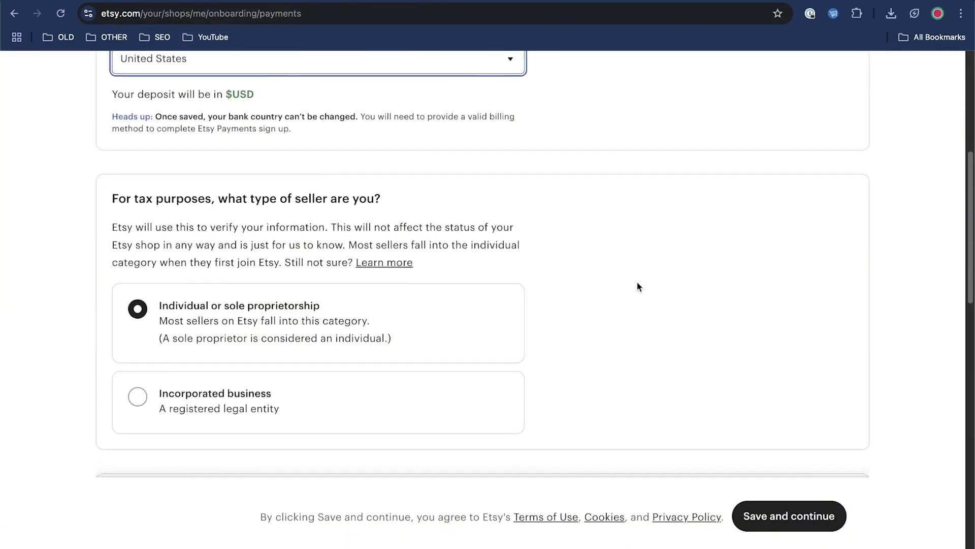
scroll(637, 285, "down", 5)
scroll(627, 264, "up", 1)
scroll(627, 265, "up", 2)
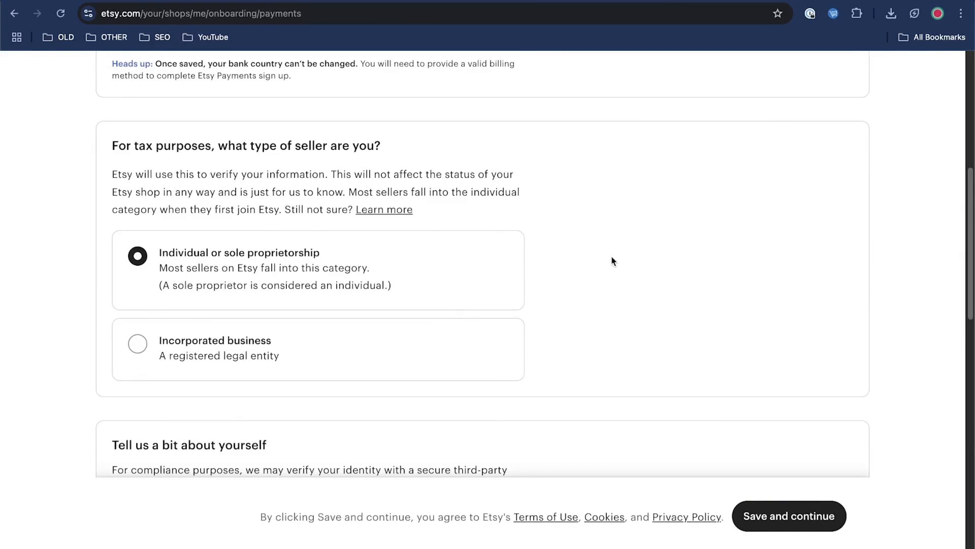
Step: Review the seller type, personal details and taxpayer address fields required in the Etsy payment setup
scroll(612, 262, "down", 1)
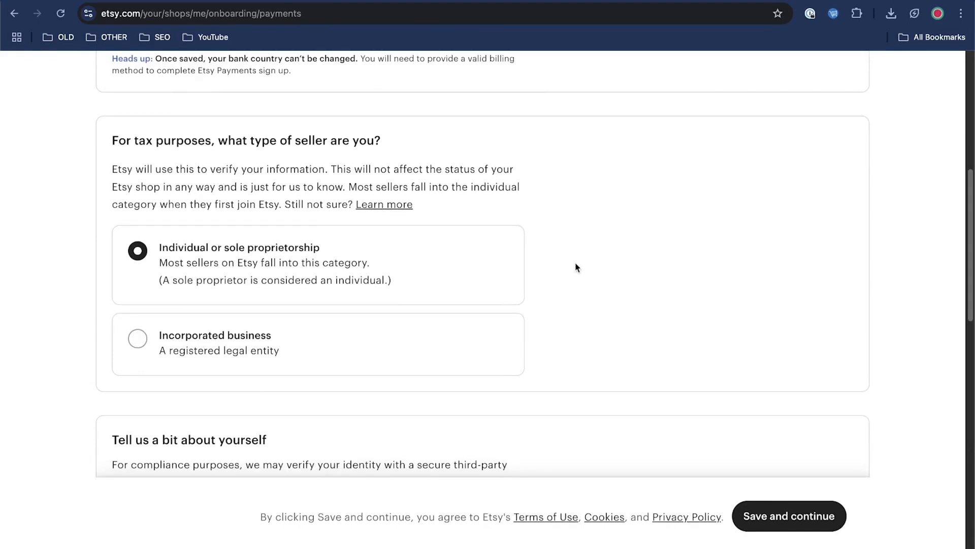
scroll(563, 262, "down", 2)
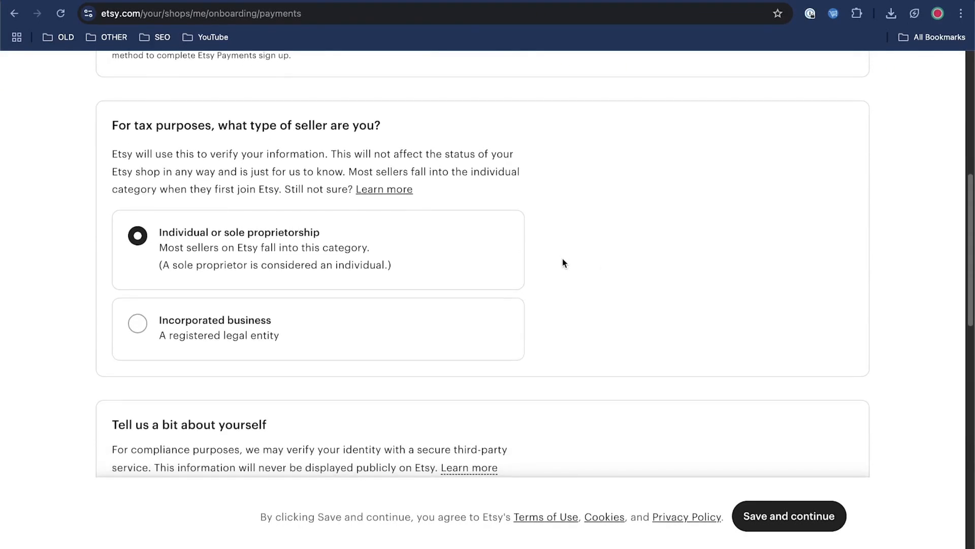
scroll(563, 263, "down", 10)
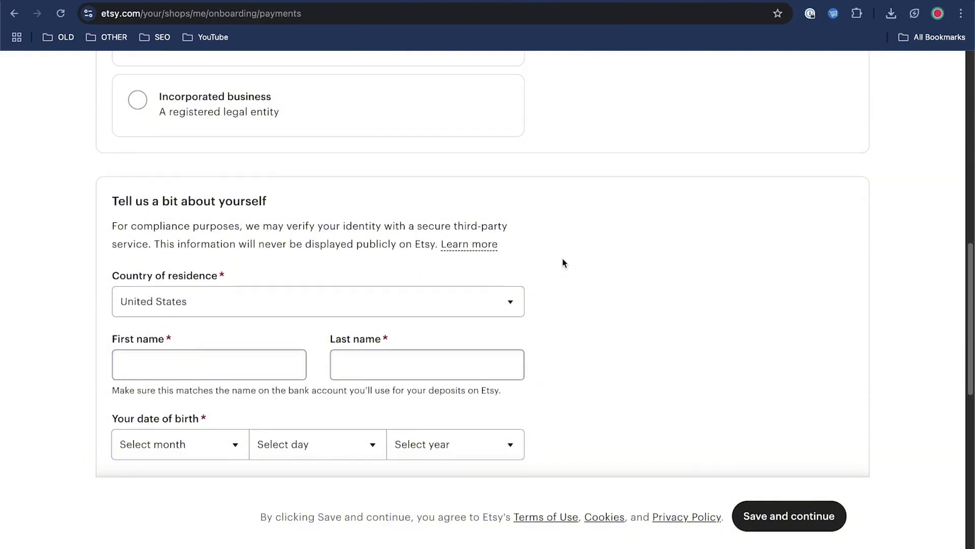
scroll(692, 264, "down", 1)
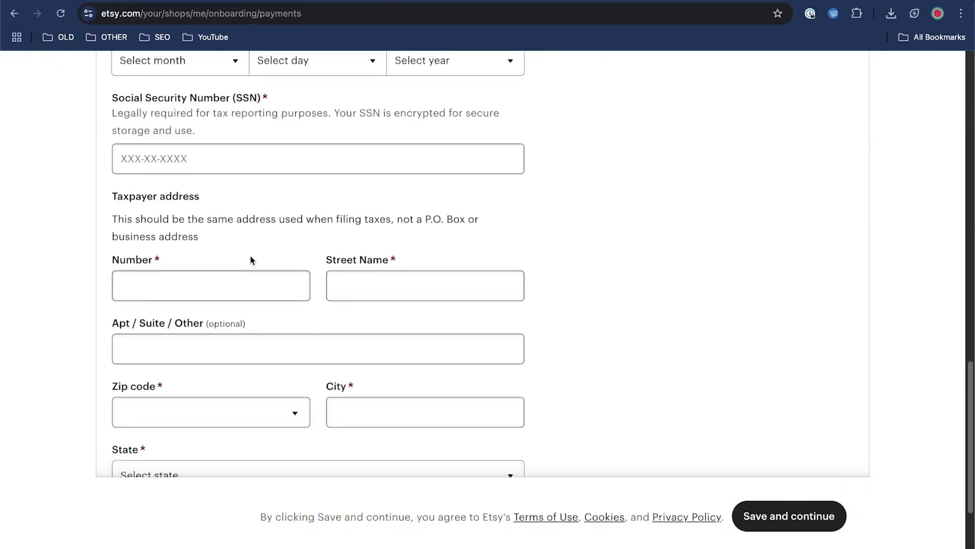
scroll(422, 277, "down", 3)
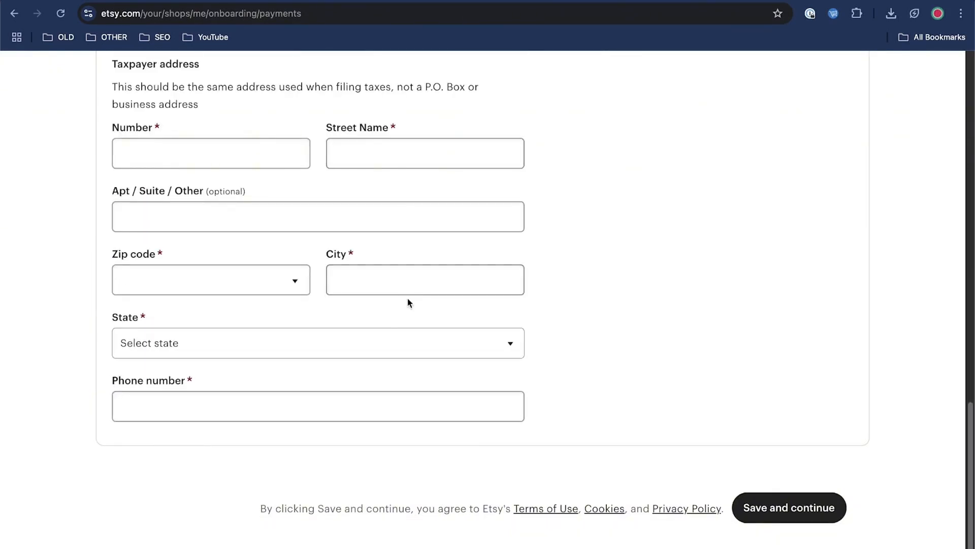
scroll(571, 340, "up", 8)
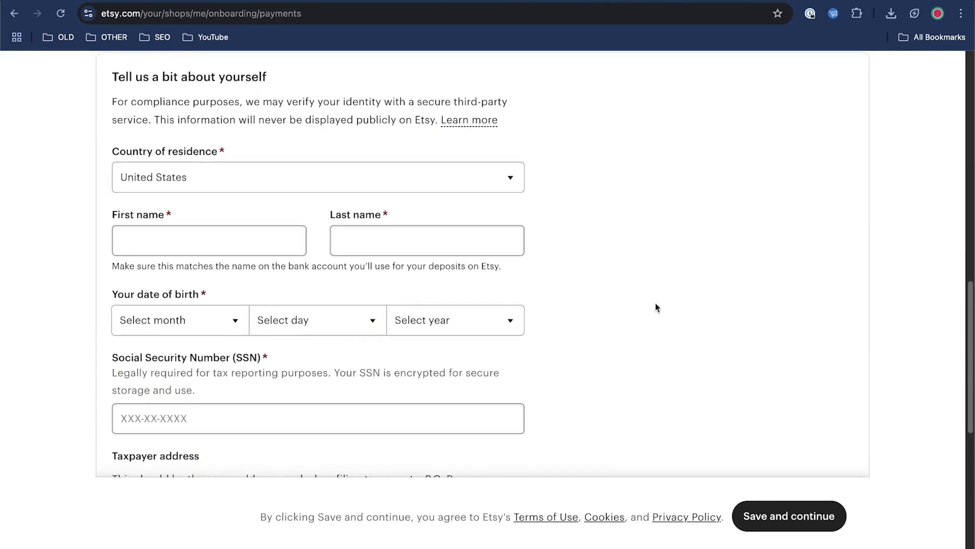
scroll(655, 304, "up", 3)
scroll(682, 307, "up", 10)
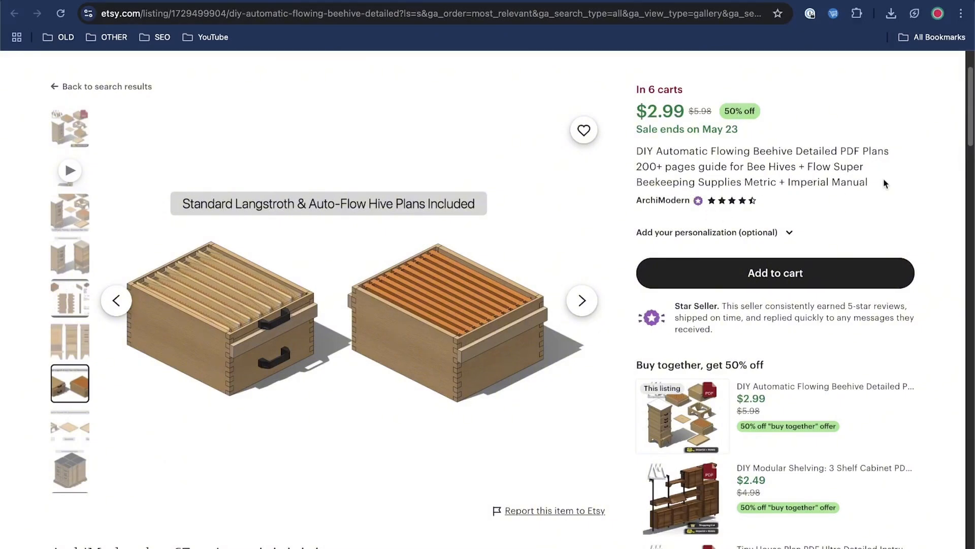
Step: Examine the DIY automatic flowing beehive PDF plans listing, including its reviews, bundle offer and item details
scroll(884, 193, "down", 5)
scroll(931, 215, "down", 1)
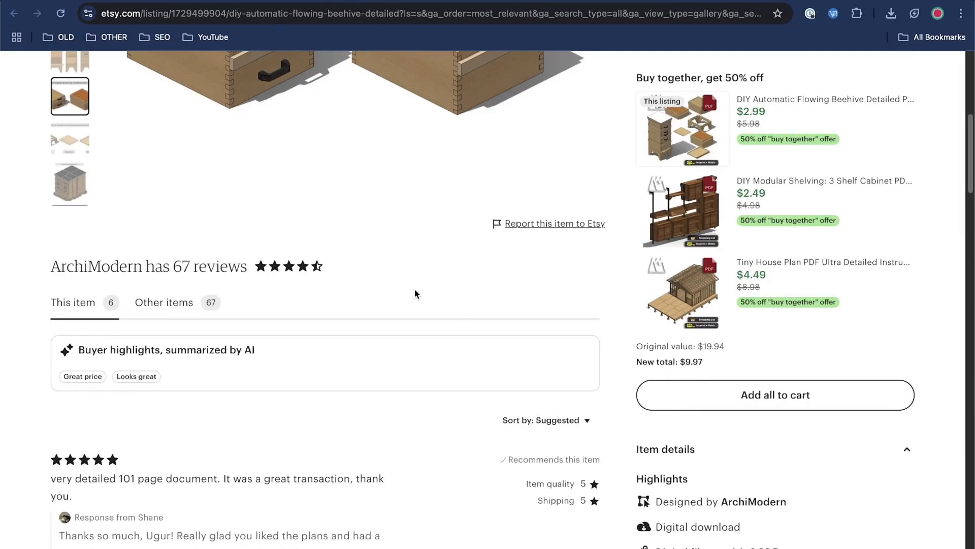
scroll(463, 300, "up", 10)
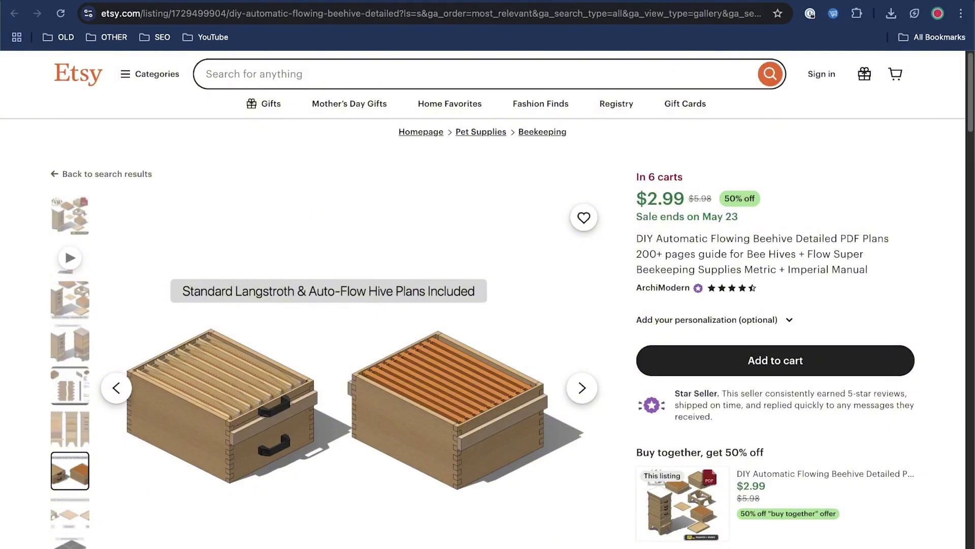
Step: Open the Etsy beekeeping search results filtered to digital downloads and compare the kinds of products and prices offered
left_click(97, 1)
scroll(541, 300, "down", 1)
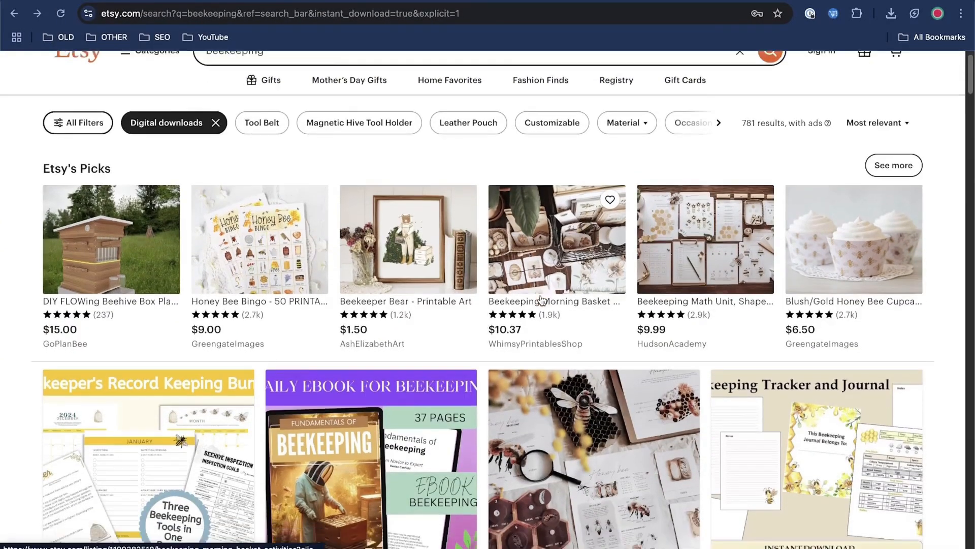
scroll(543, 300, "down", 4)
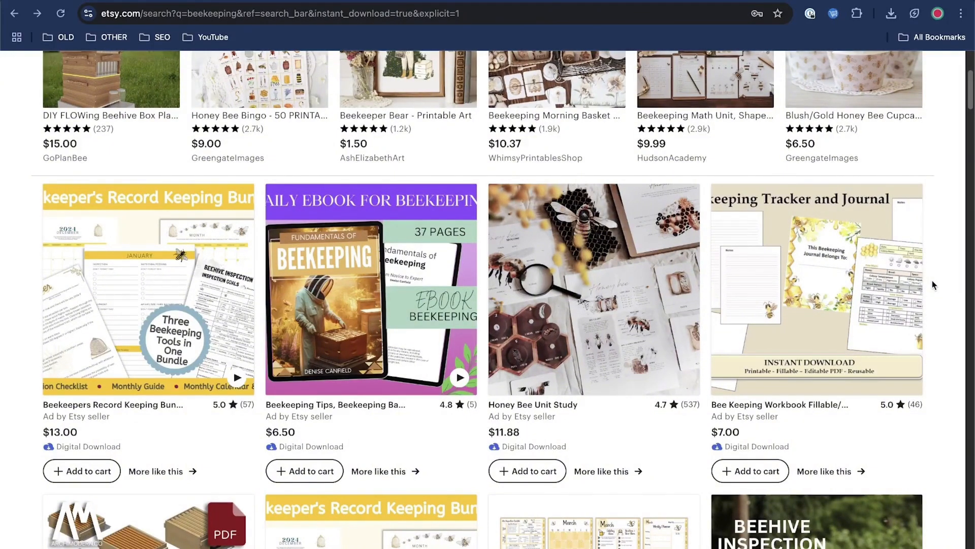
scroll(935, 287, "down", 5)
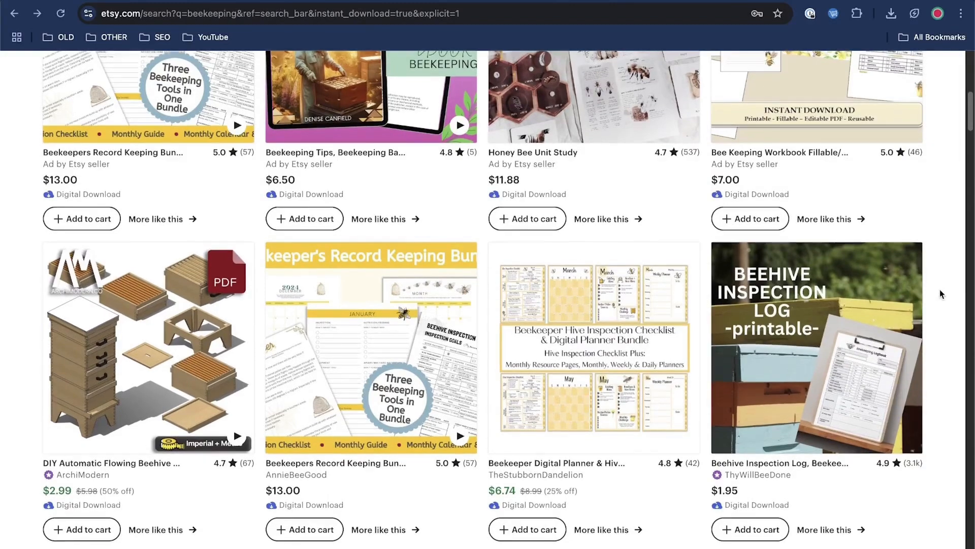
scroll(940, 294, "down", 2)
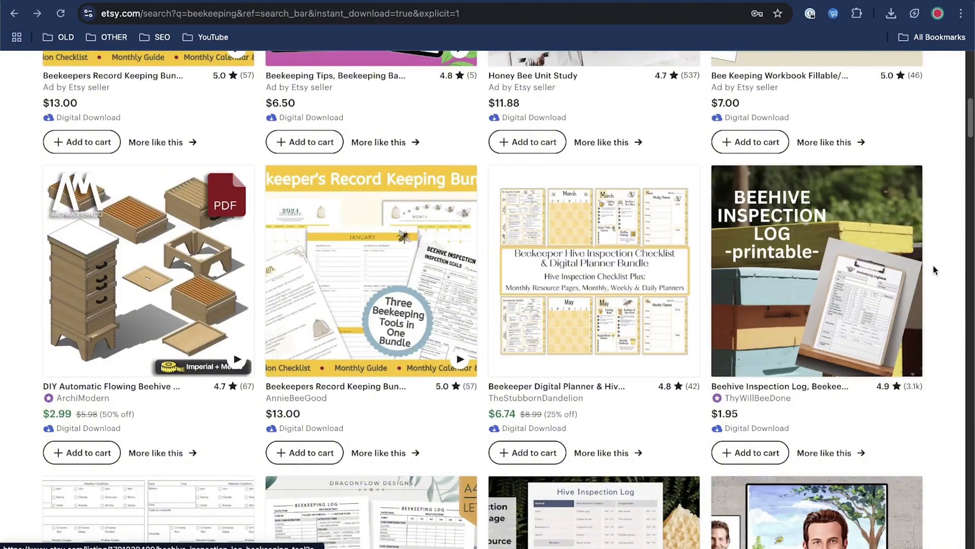
scroll(936, 271, "down", 1)
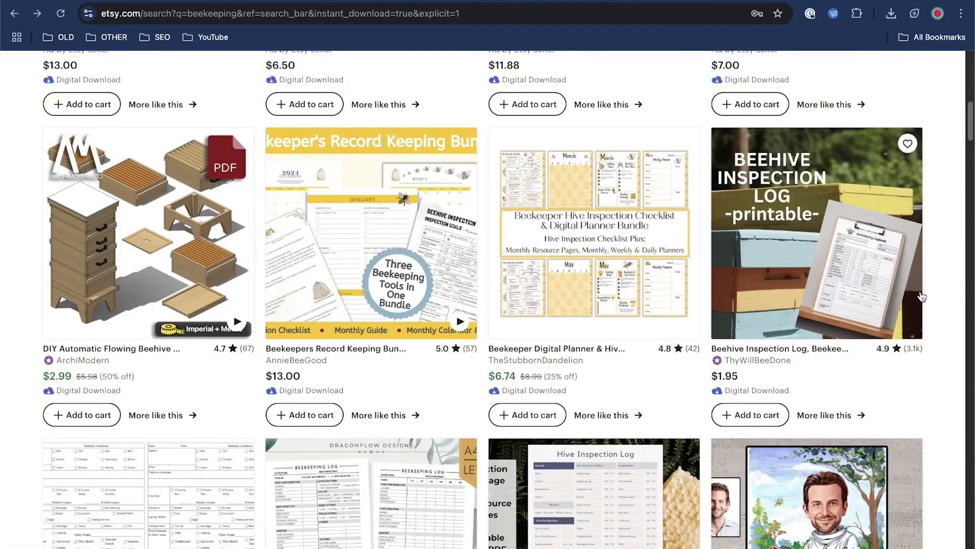
scroll(922, 296, "down", 3)
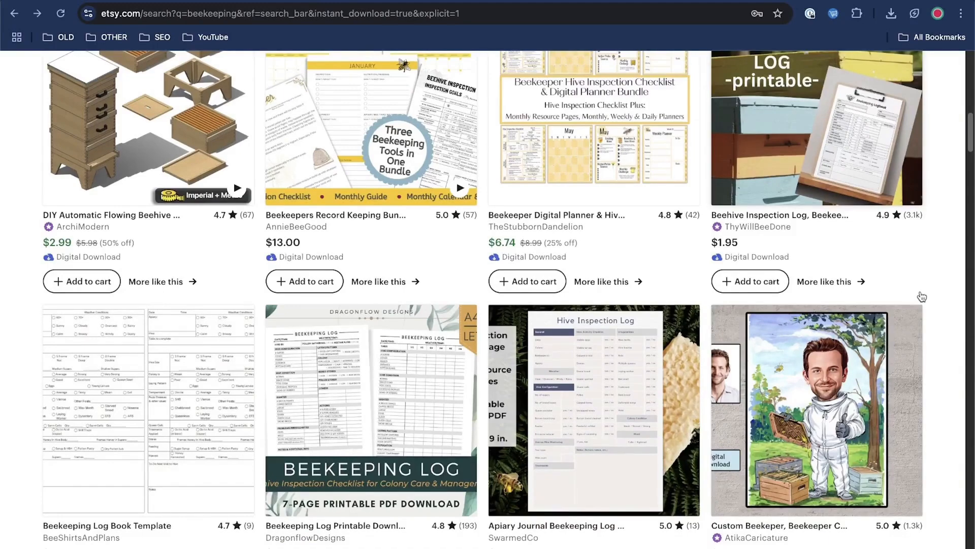
scroll(922, 297, "down", 1)
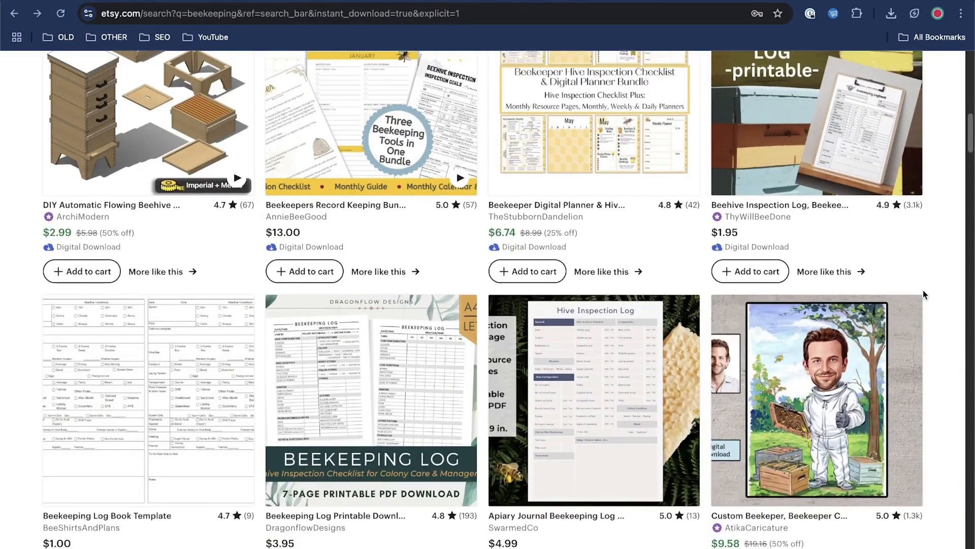
scroll(724, 180, "up", 15)
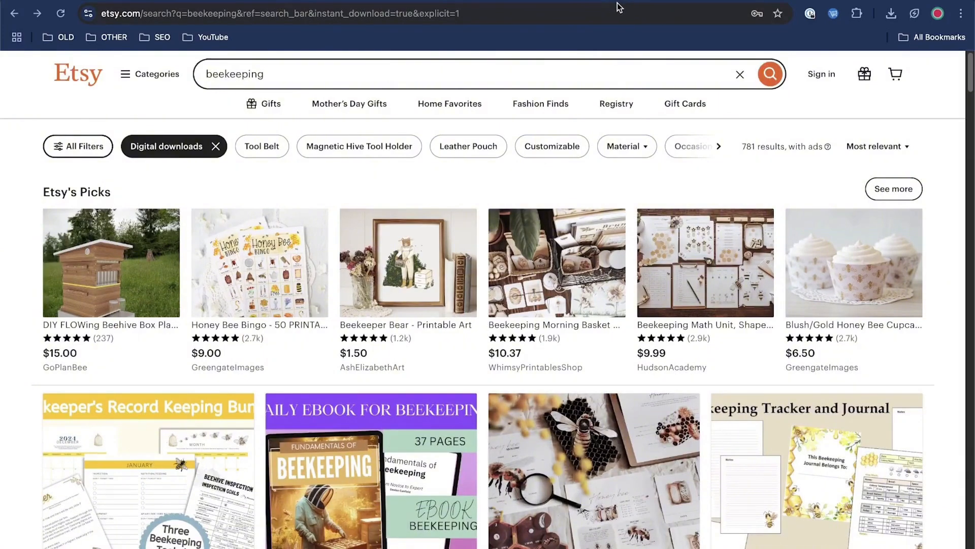
scroll(844, 208, "down", 2)
scroll(844, 208, "down", 1)
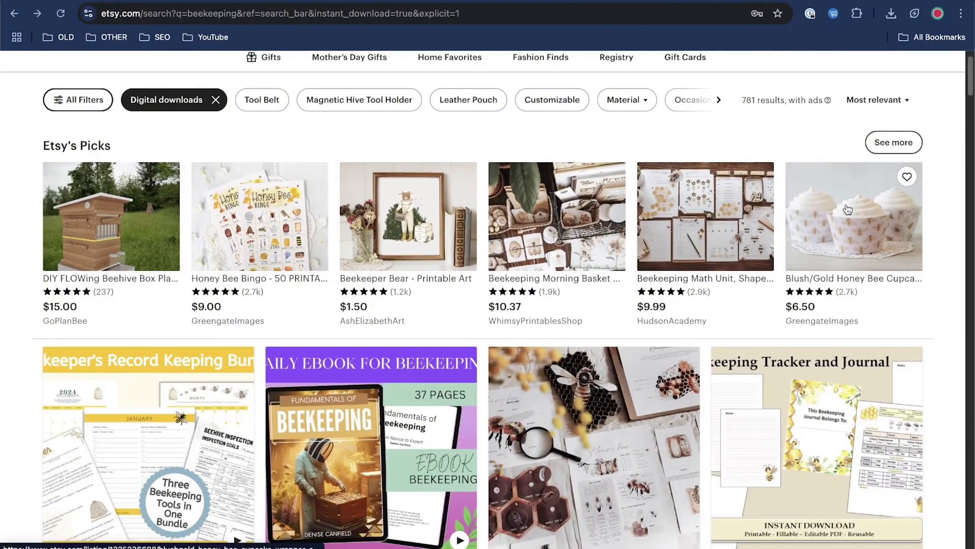
scroll(847, 209, "down", 2)
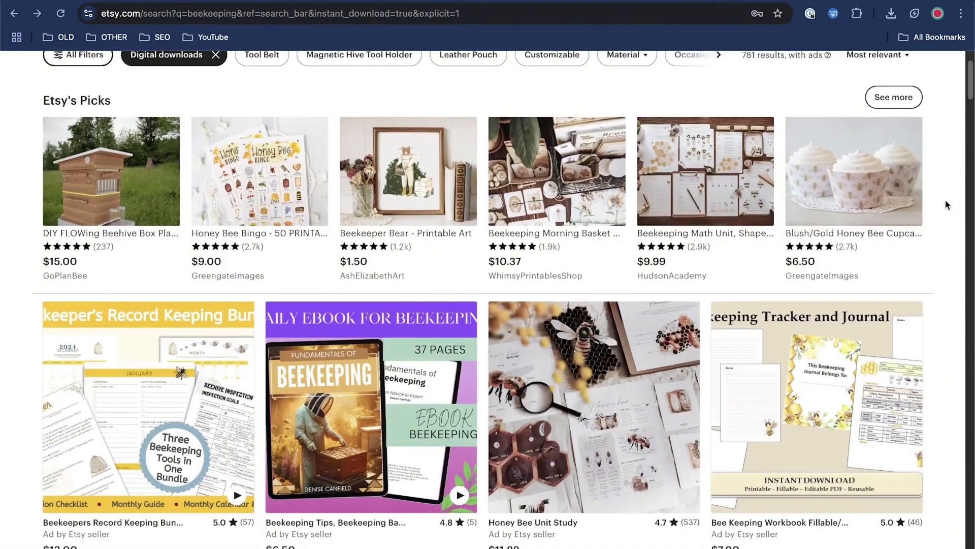
scroll(947, 205, "down", 15)
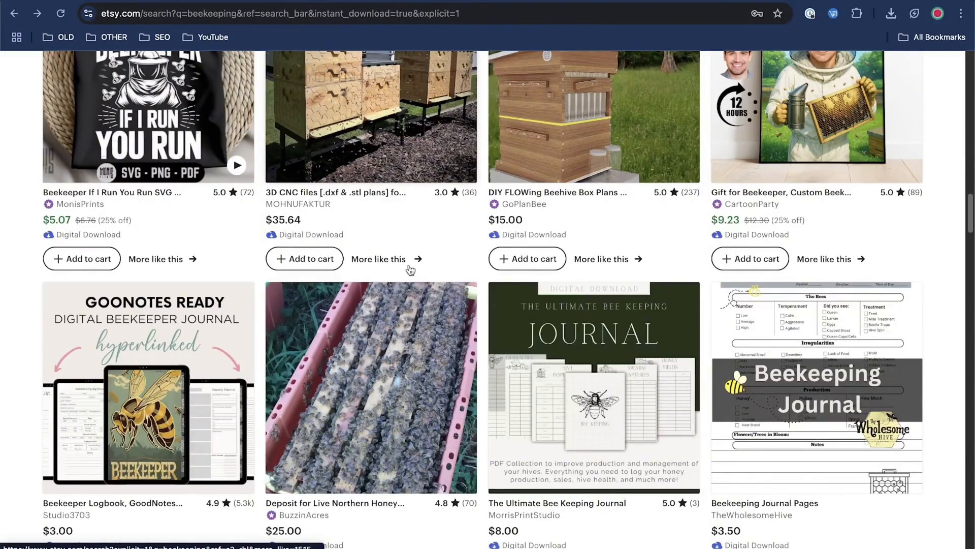
scroll(430, 219, "down", 15)
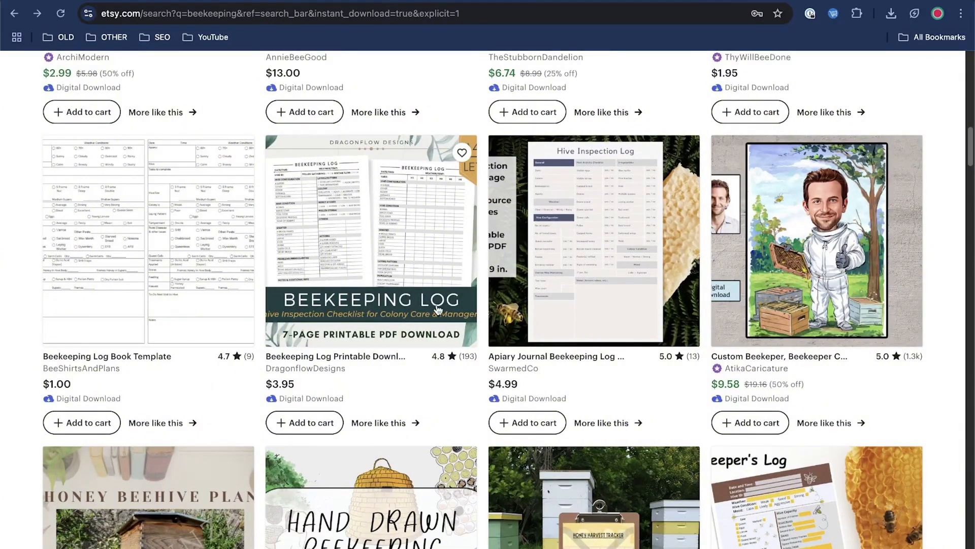
scroll(477, 299, "up", 10)
scroll(479, 349, "up", 5)
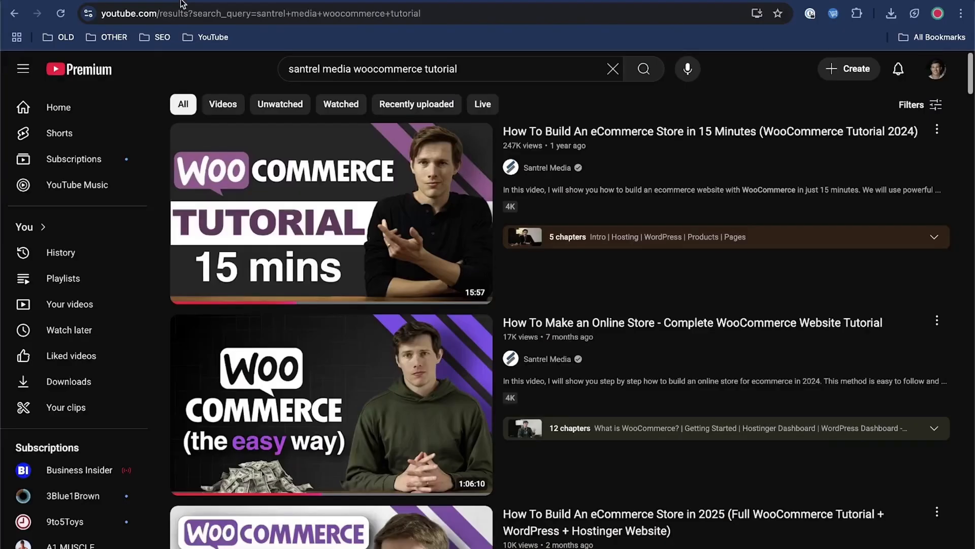
Step: Switch to YouTube and search for "santrel media tiktok ads"
left_click_drag(355, 69, 590, 65)
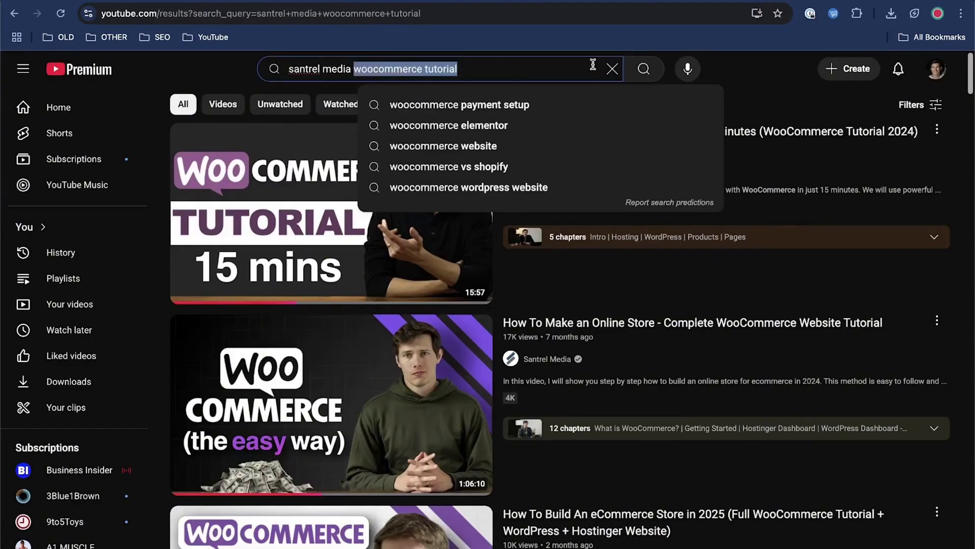
type("tikktok")
key("BackSpace")
key("BackSpace")
key("BackSpace")
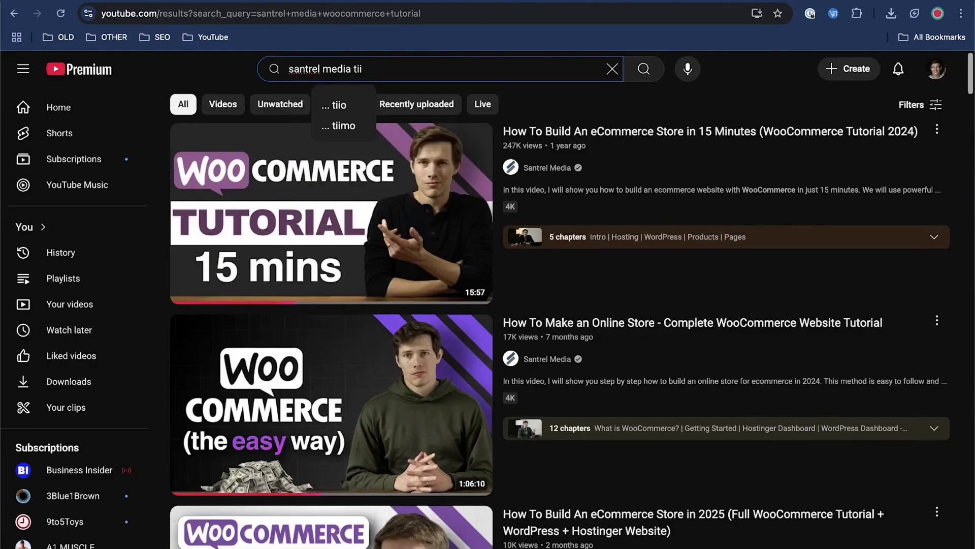
type("ktok ads")
key("Return")
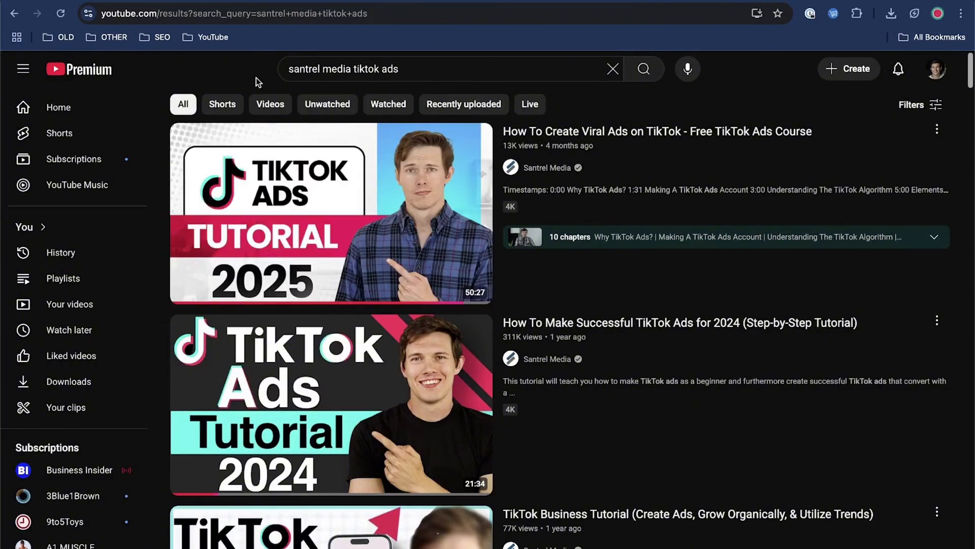
Step: Search YouTube for "santrel media facebook ads" and return to the Etsy beekeeping results
left_click(356, 68)
double_click(377, 68)
type("face")
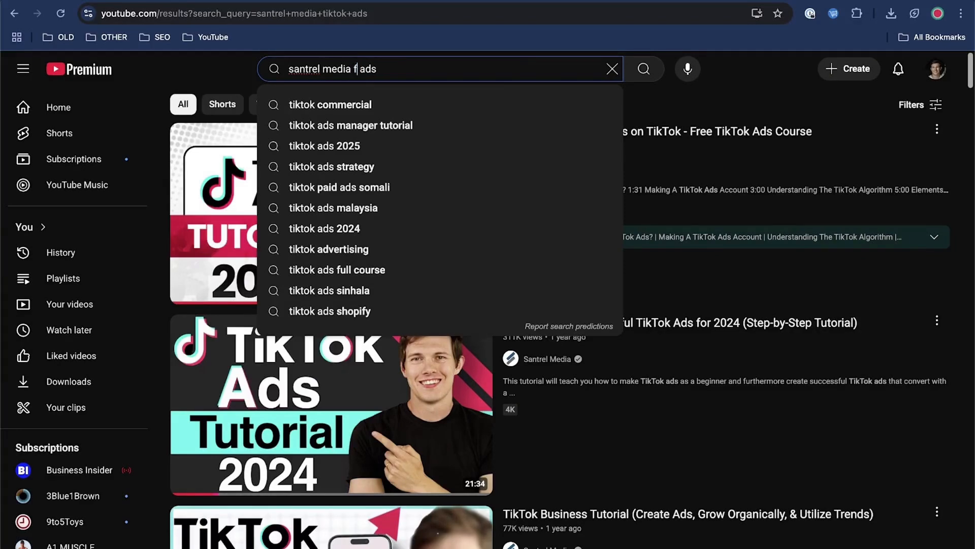
type("book")
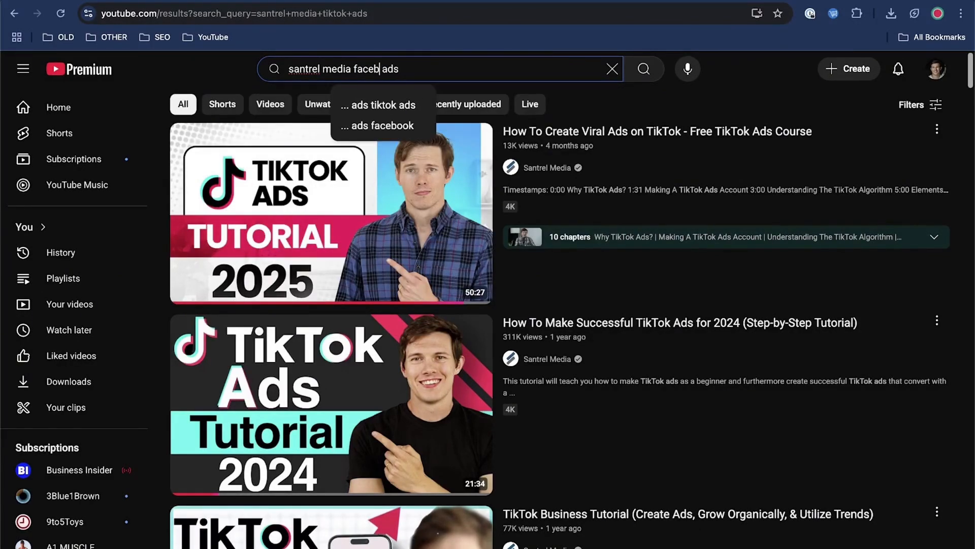
key("Return")
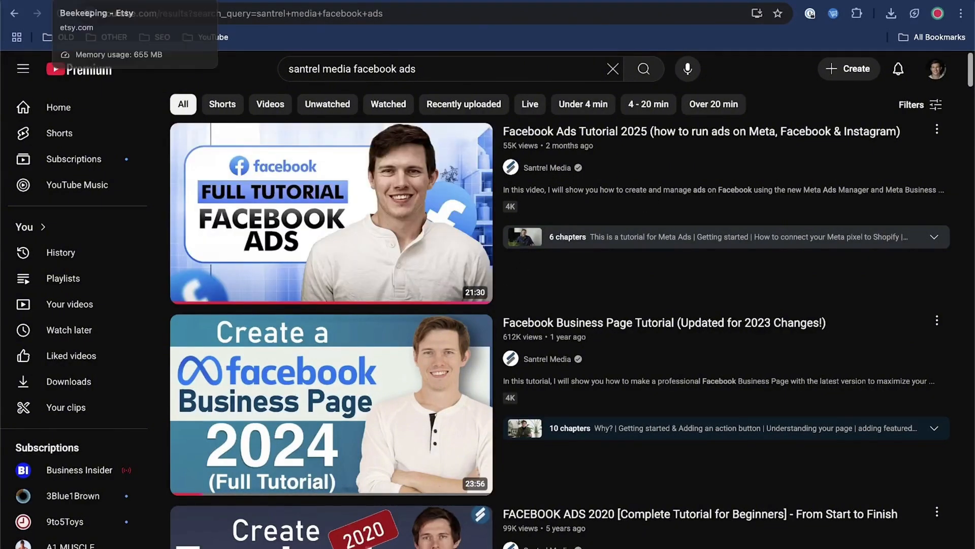
left_click(104, 0)
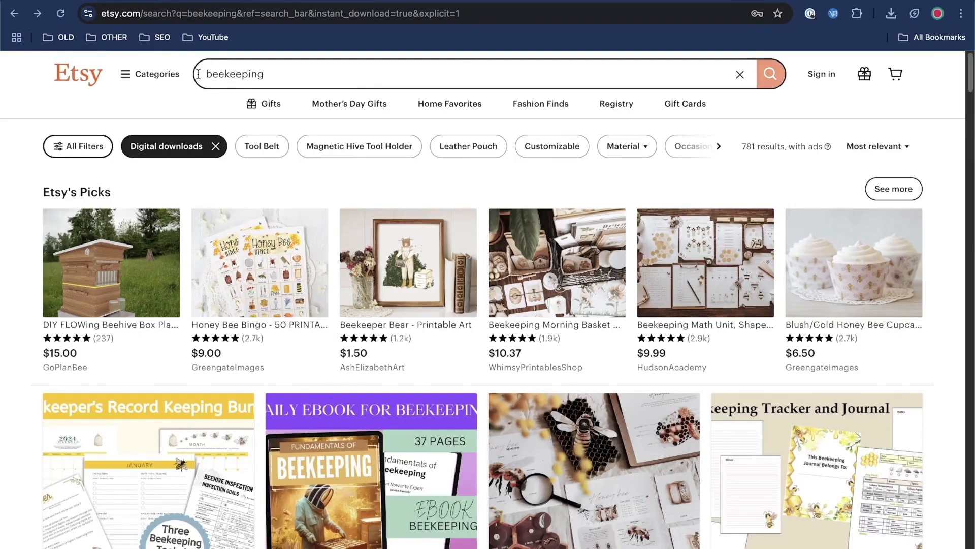